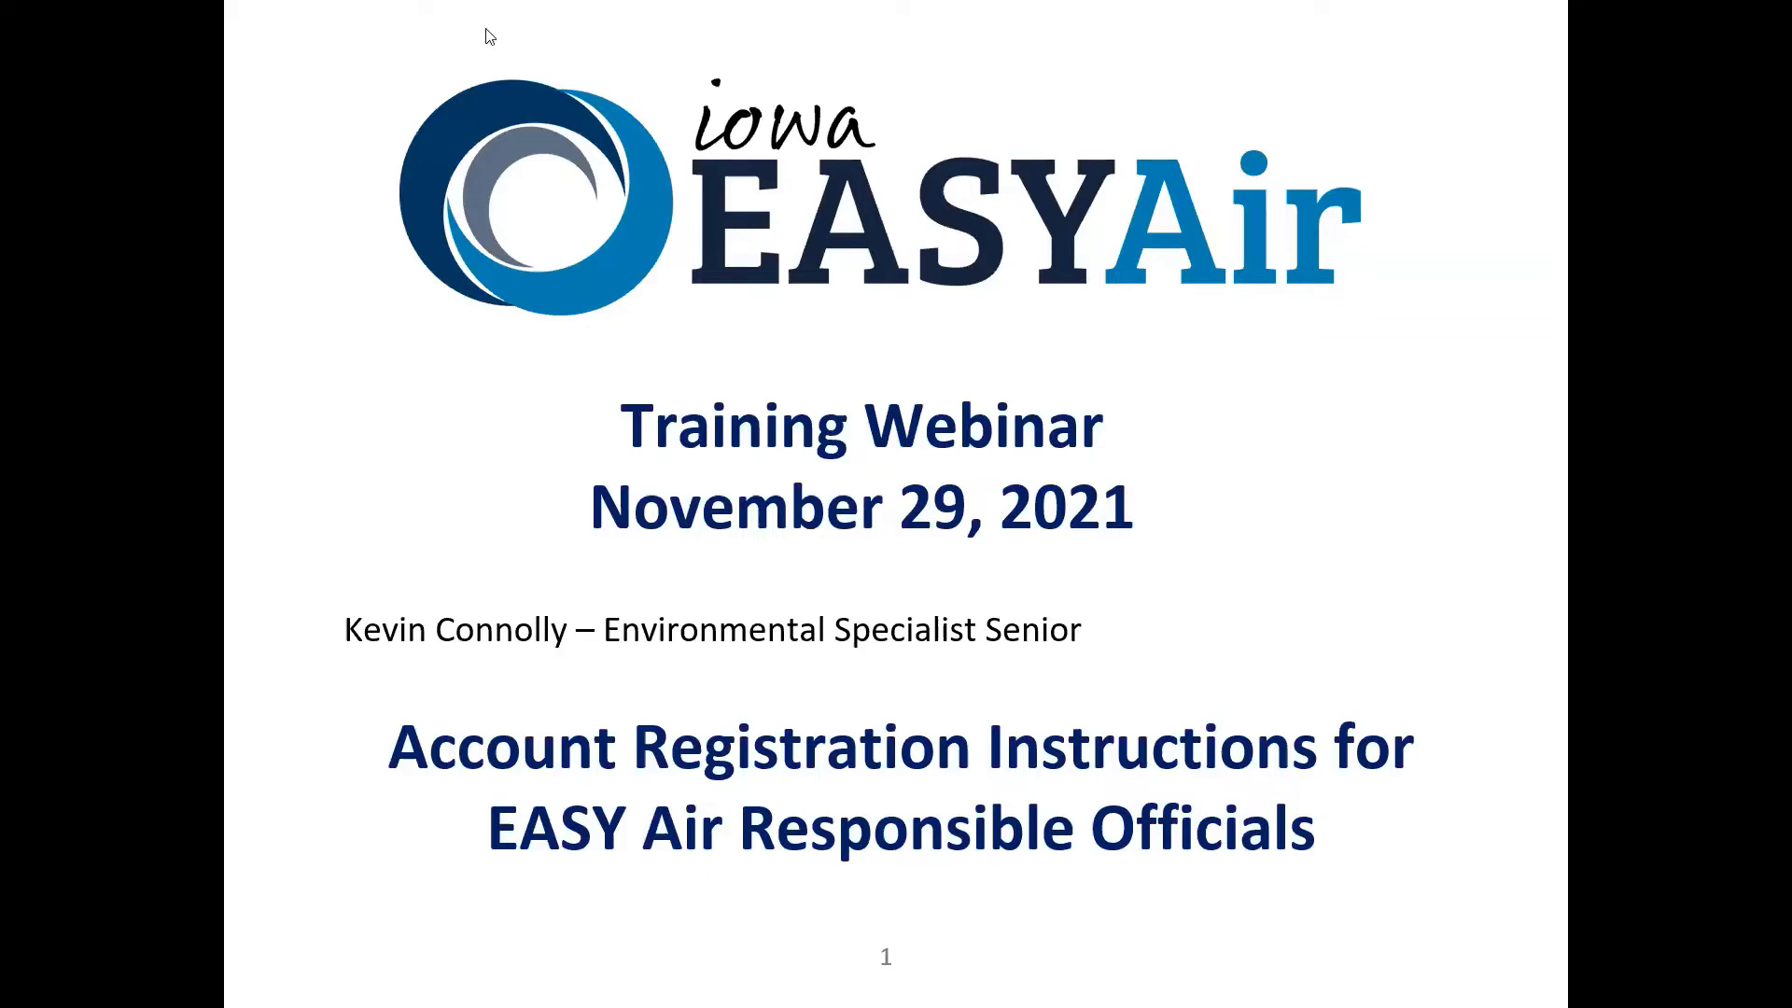
Switch to the responsible-official registration instructions PDF in Acrobat, then to the EASY Air login page
key("alt+Tab")
key("alt+Tab")
key("alt+Tab")
key("alt+Tab")
key("alt+Tab")
key("alt+Tab")
key("alt+Tab")
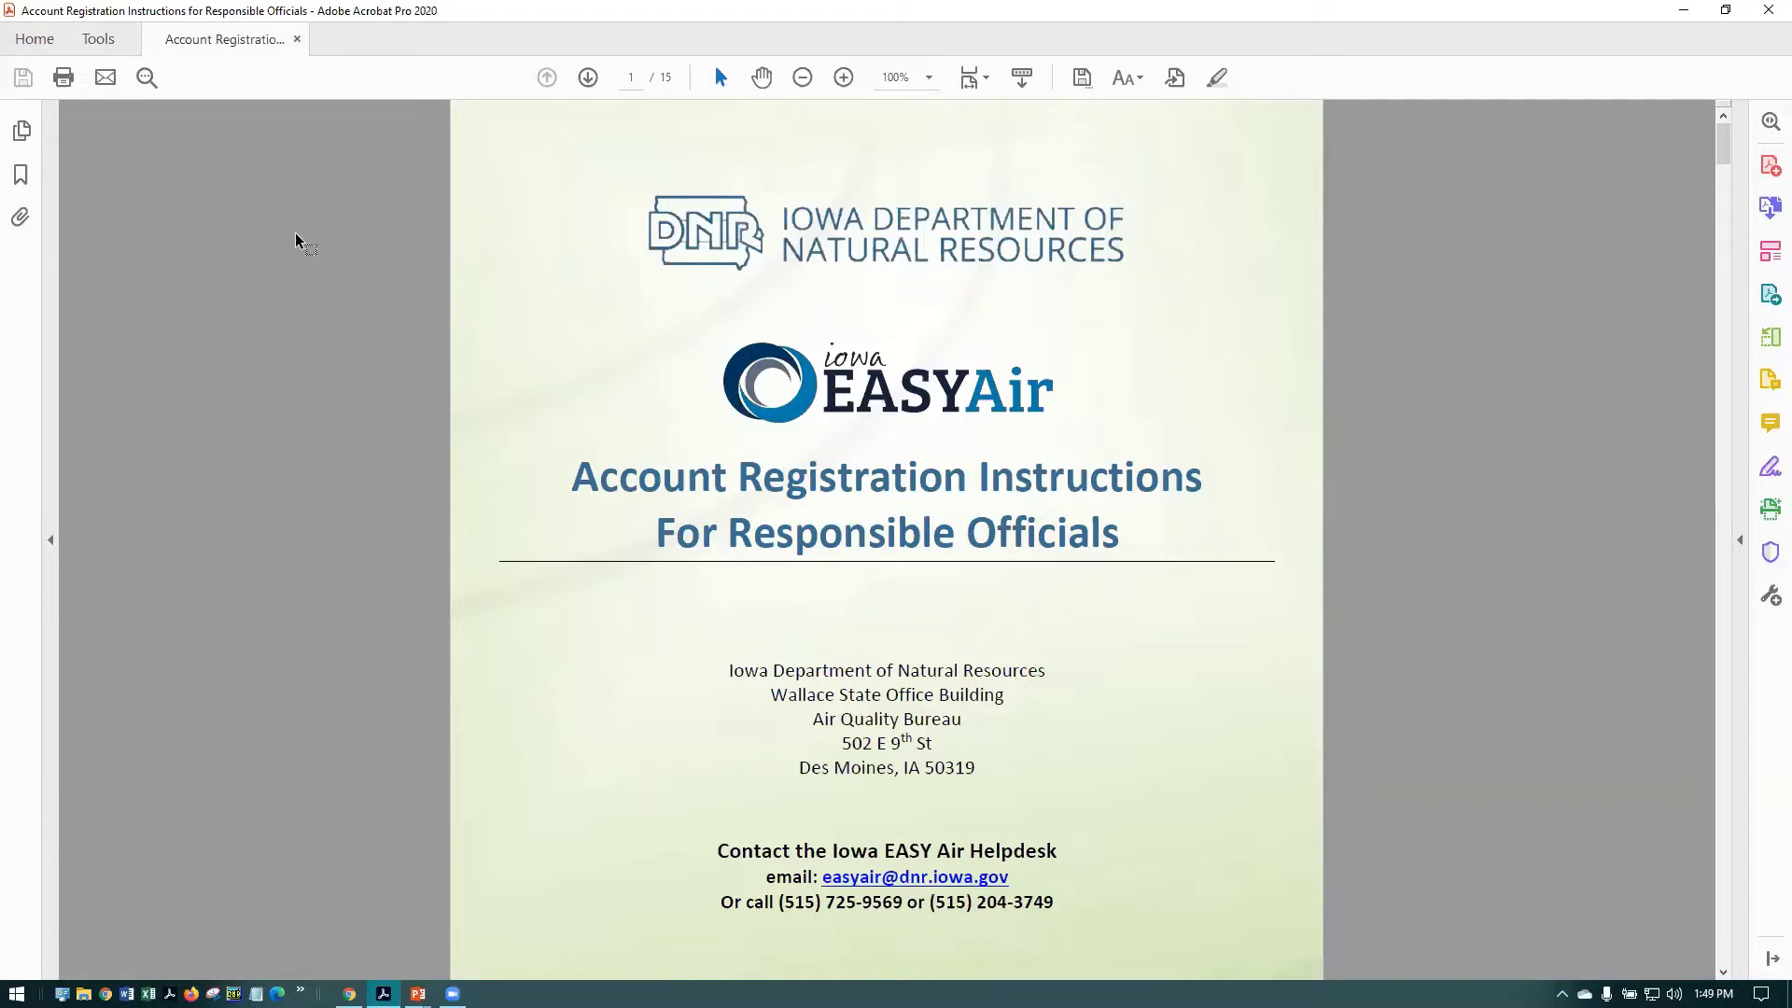
key("alt+Tab")
key("Tab")
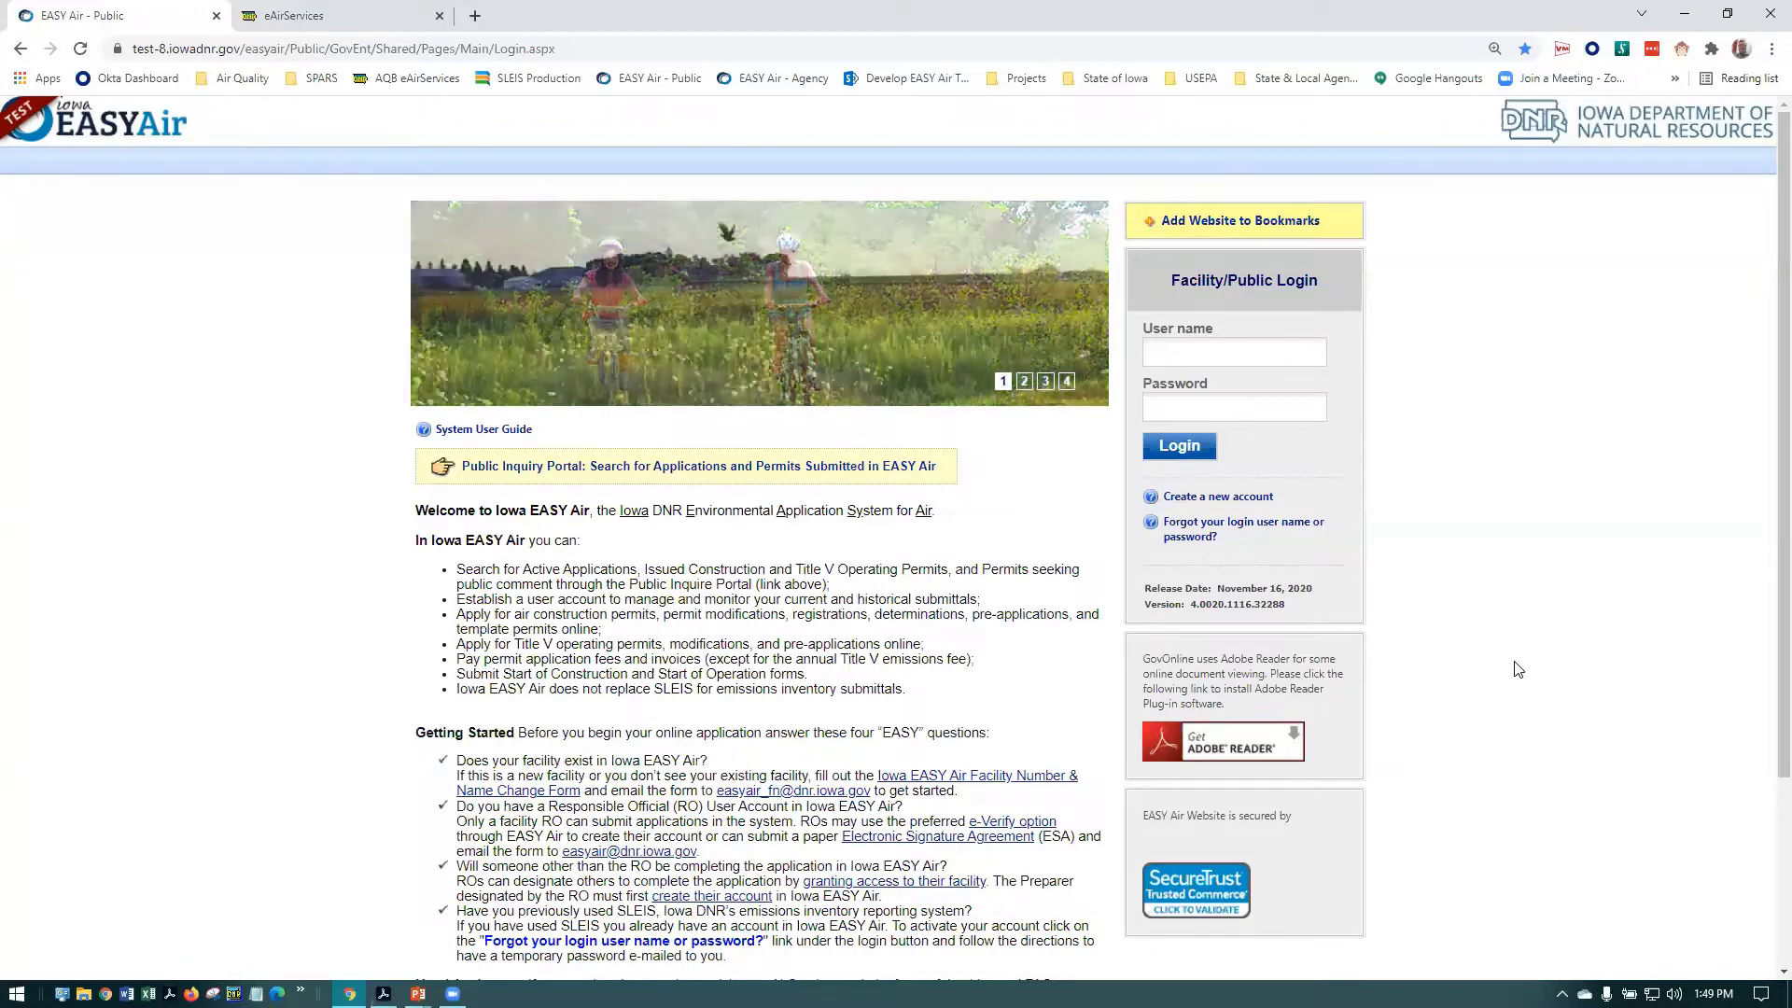
Follow the 'Create a new account' link from the public login page
left_click(1245, 500)
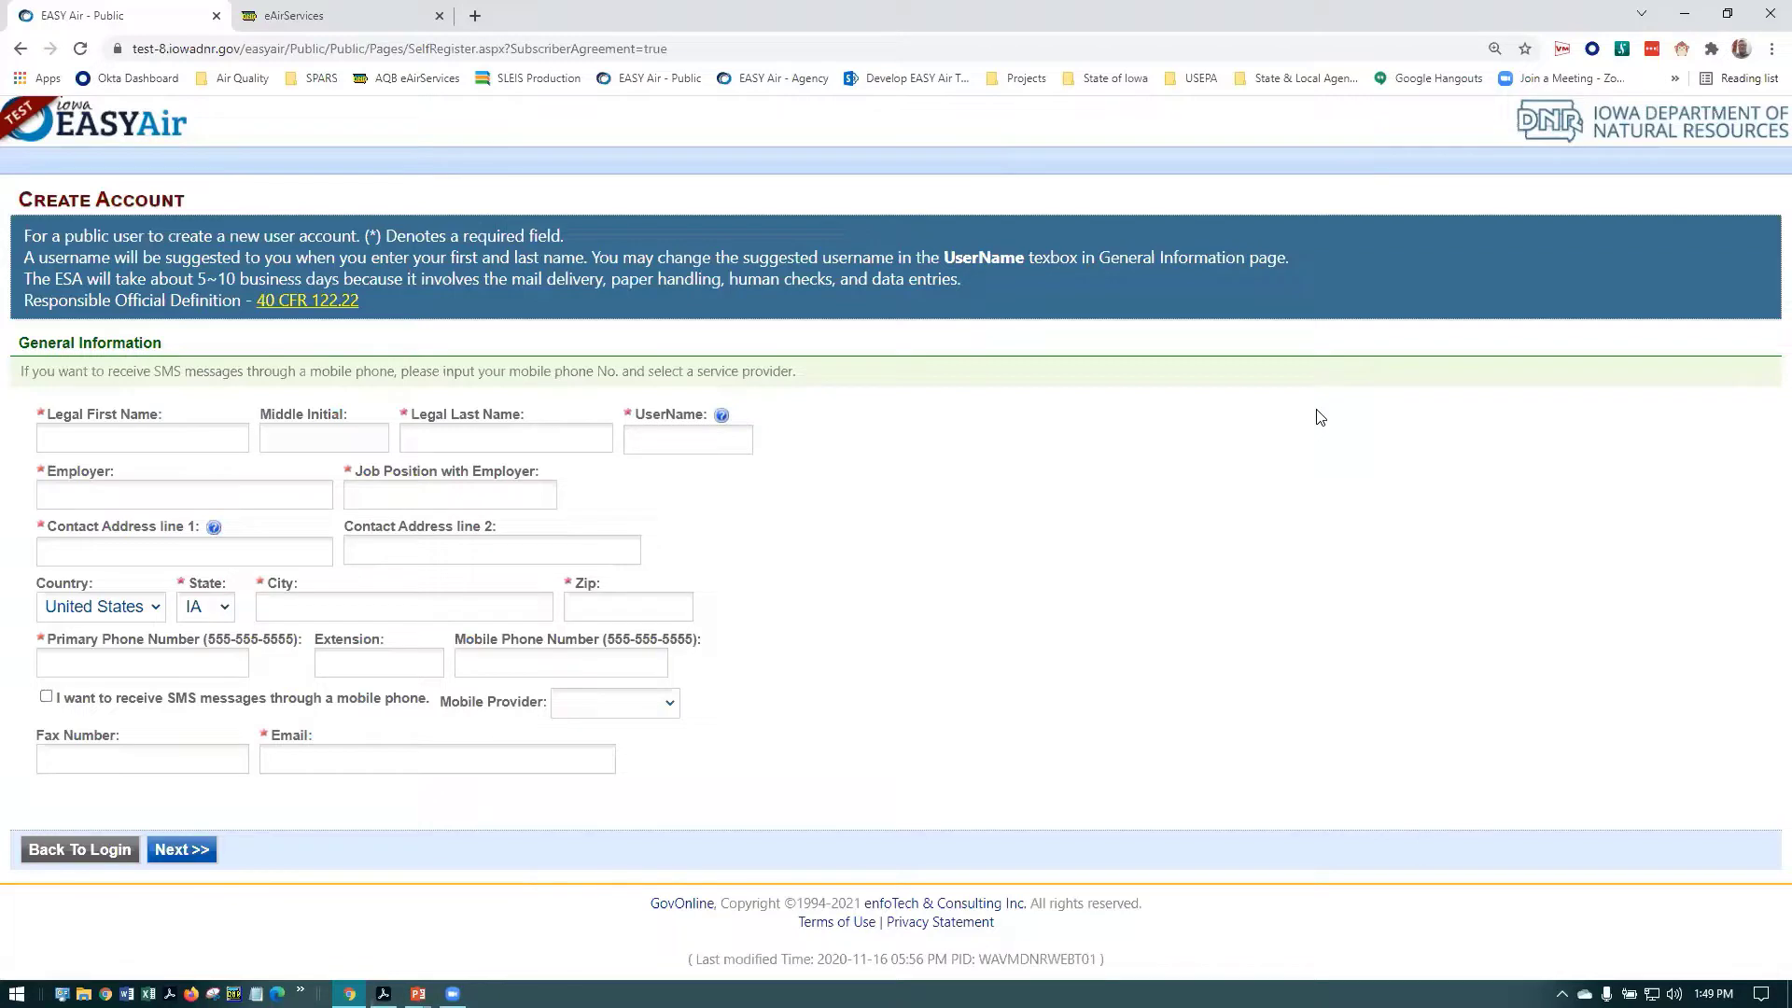
Enter the account holder's legal first and last names so the UserName auto-fills
left_click(142, 439)
type("Any")
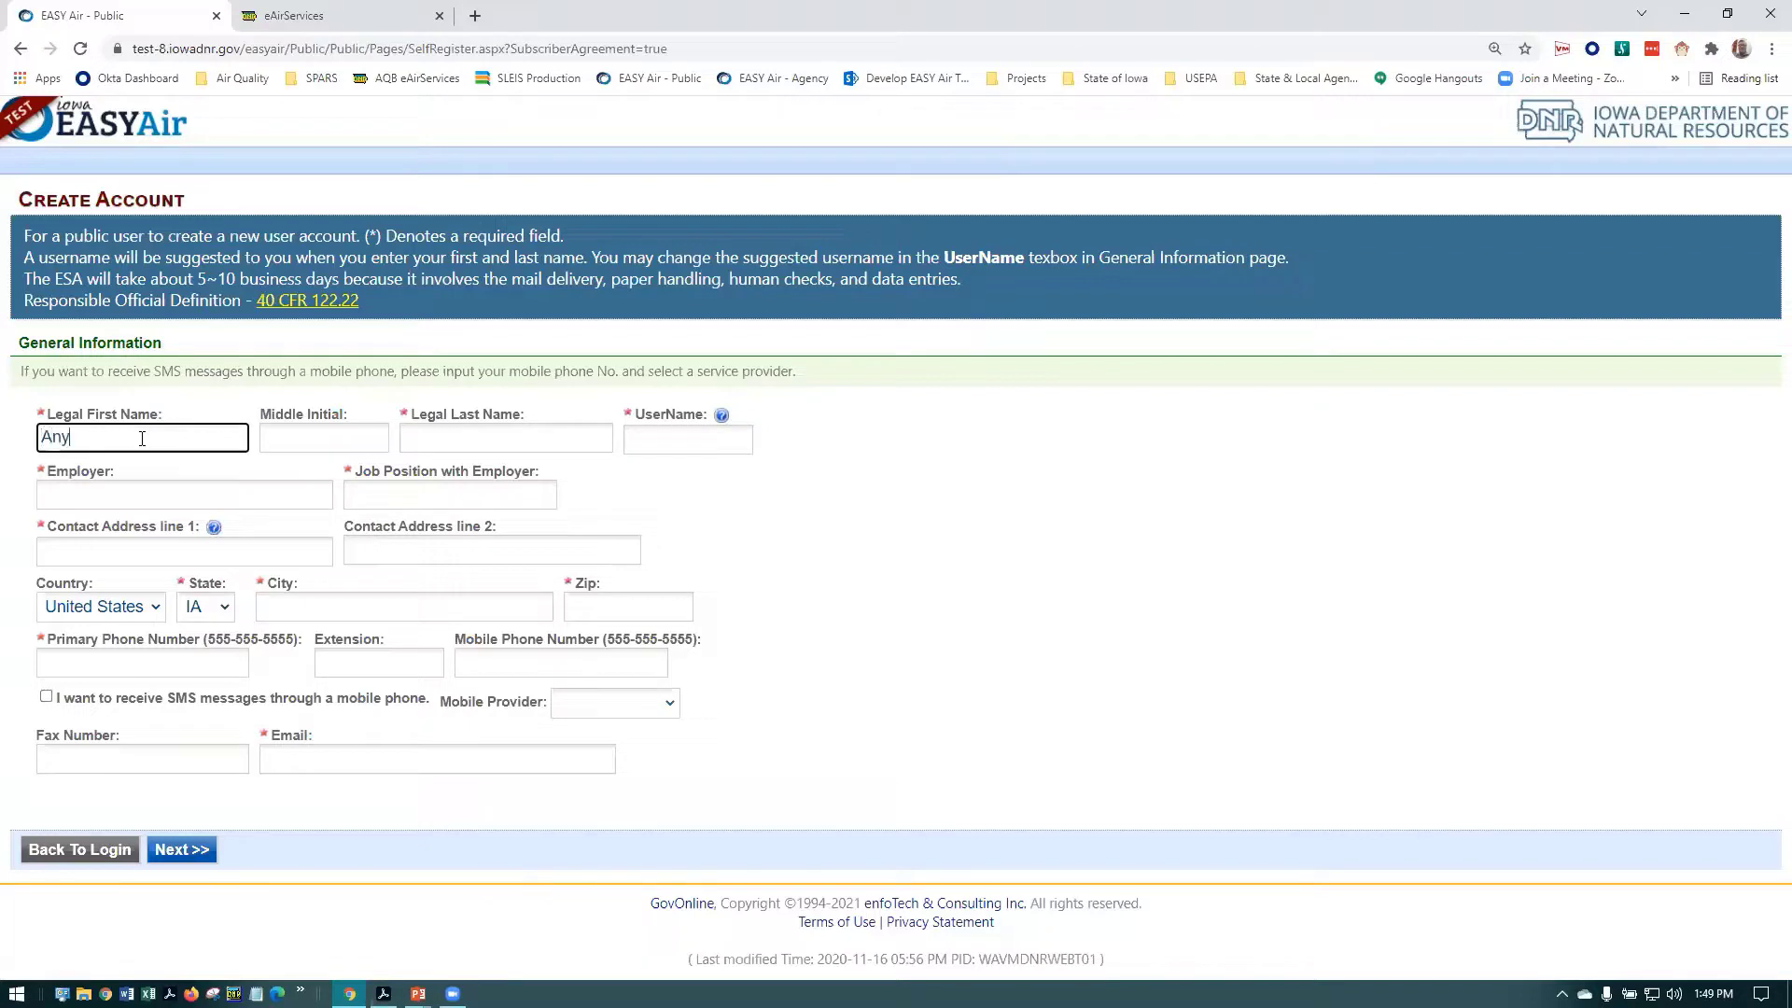
key("Tab")
key("Tab")
type("One")
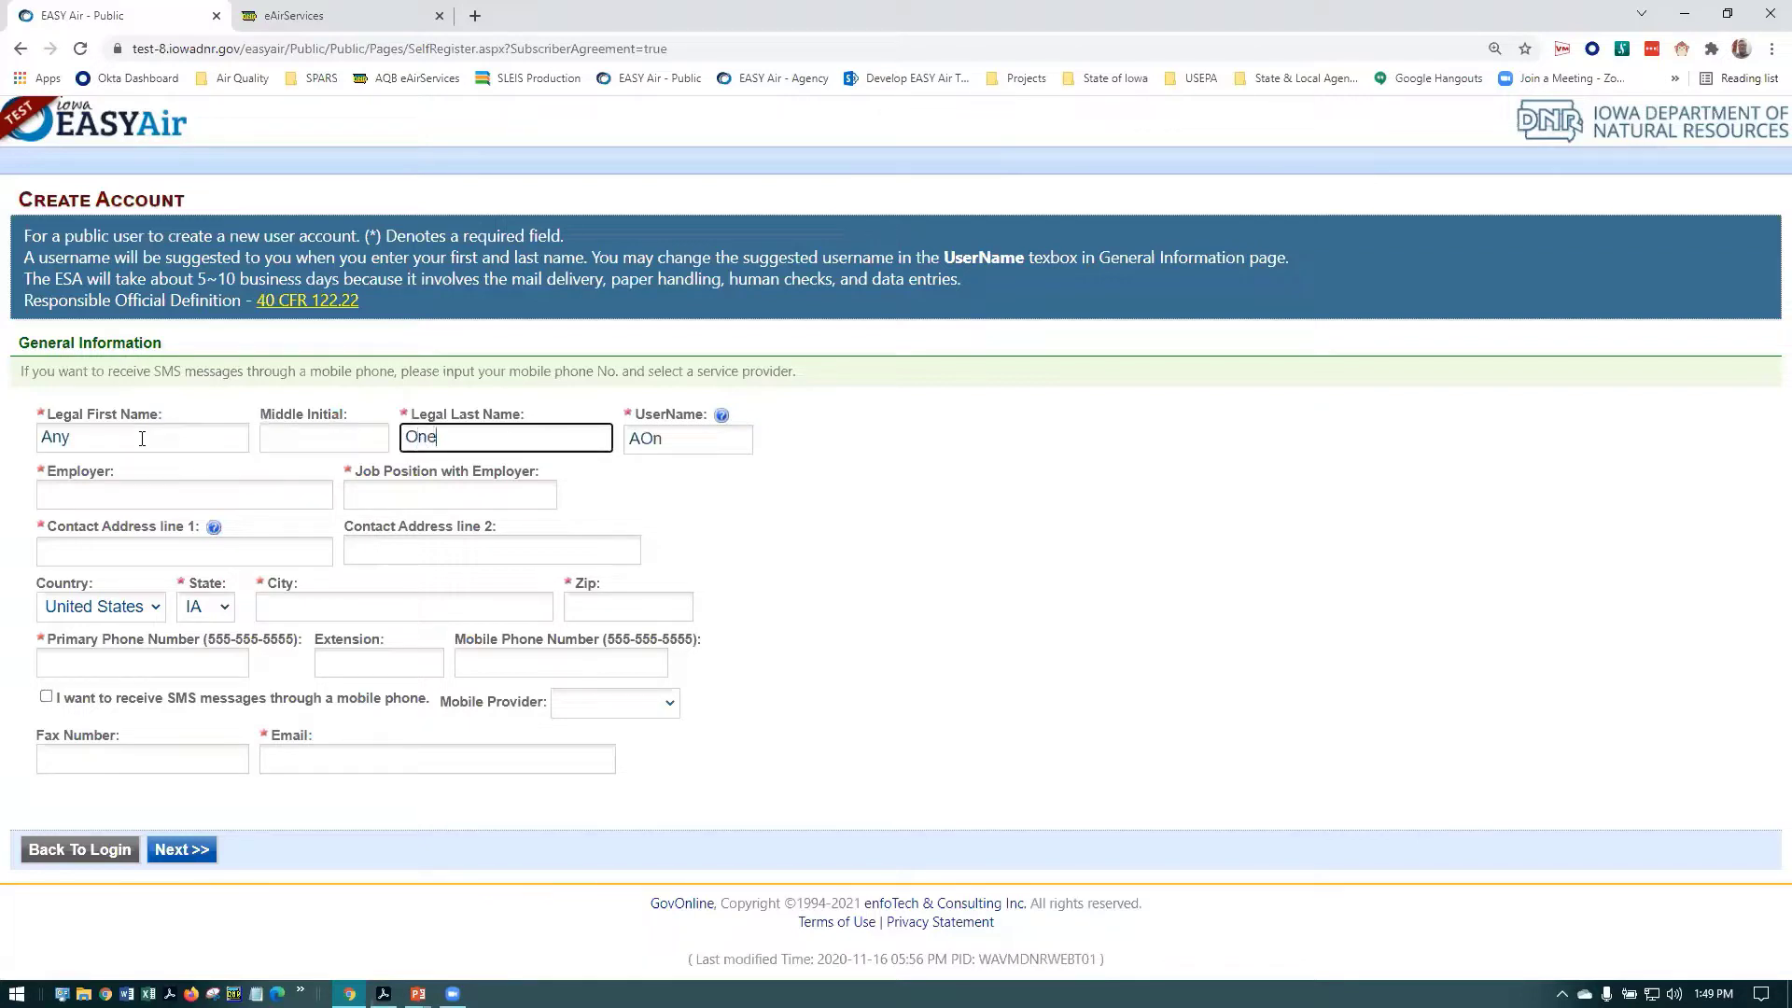
key("Tab")
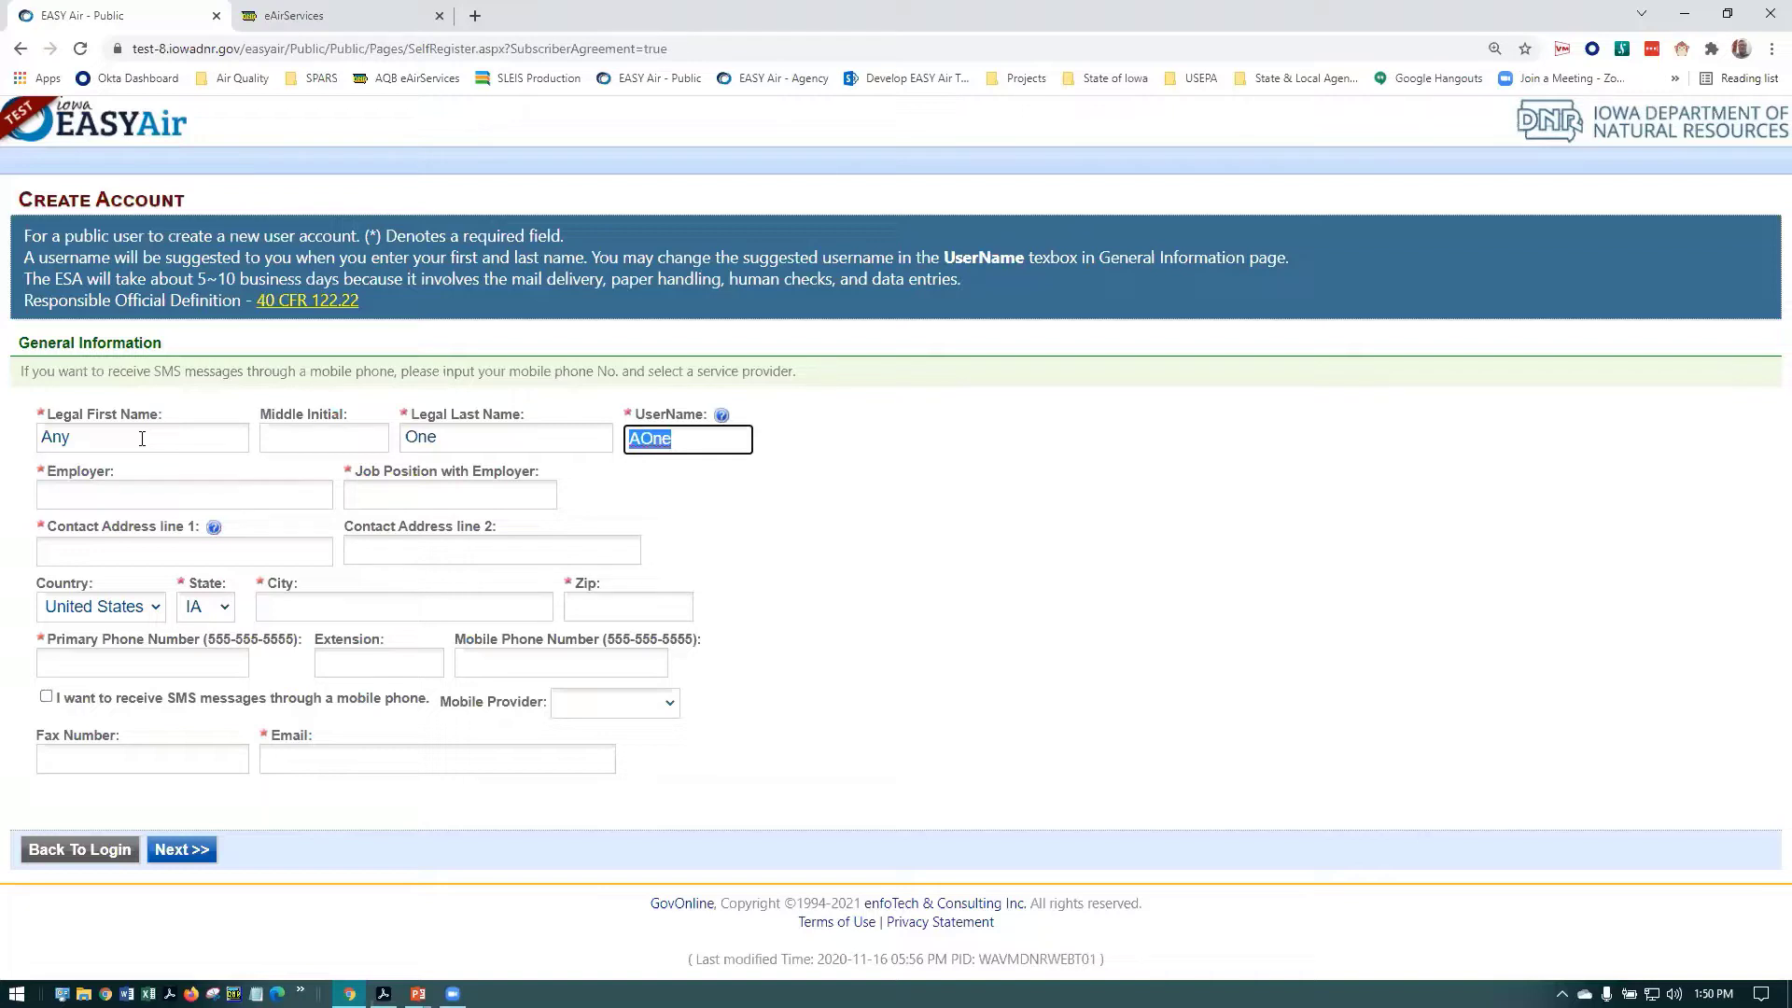
Fill in Employer as 'Employer', Job Position as 'Title', and the first contact address line
key("Tab")
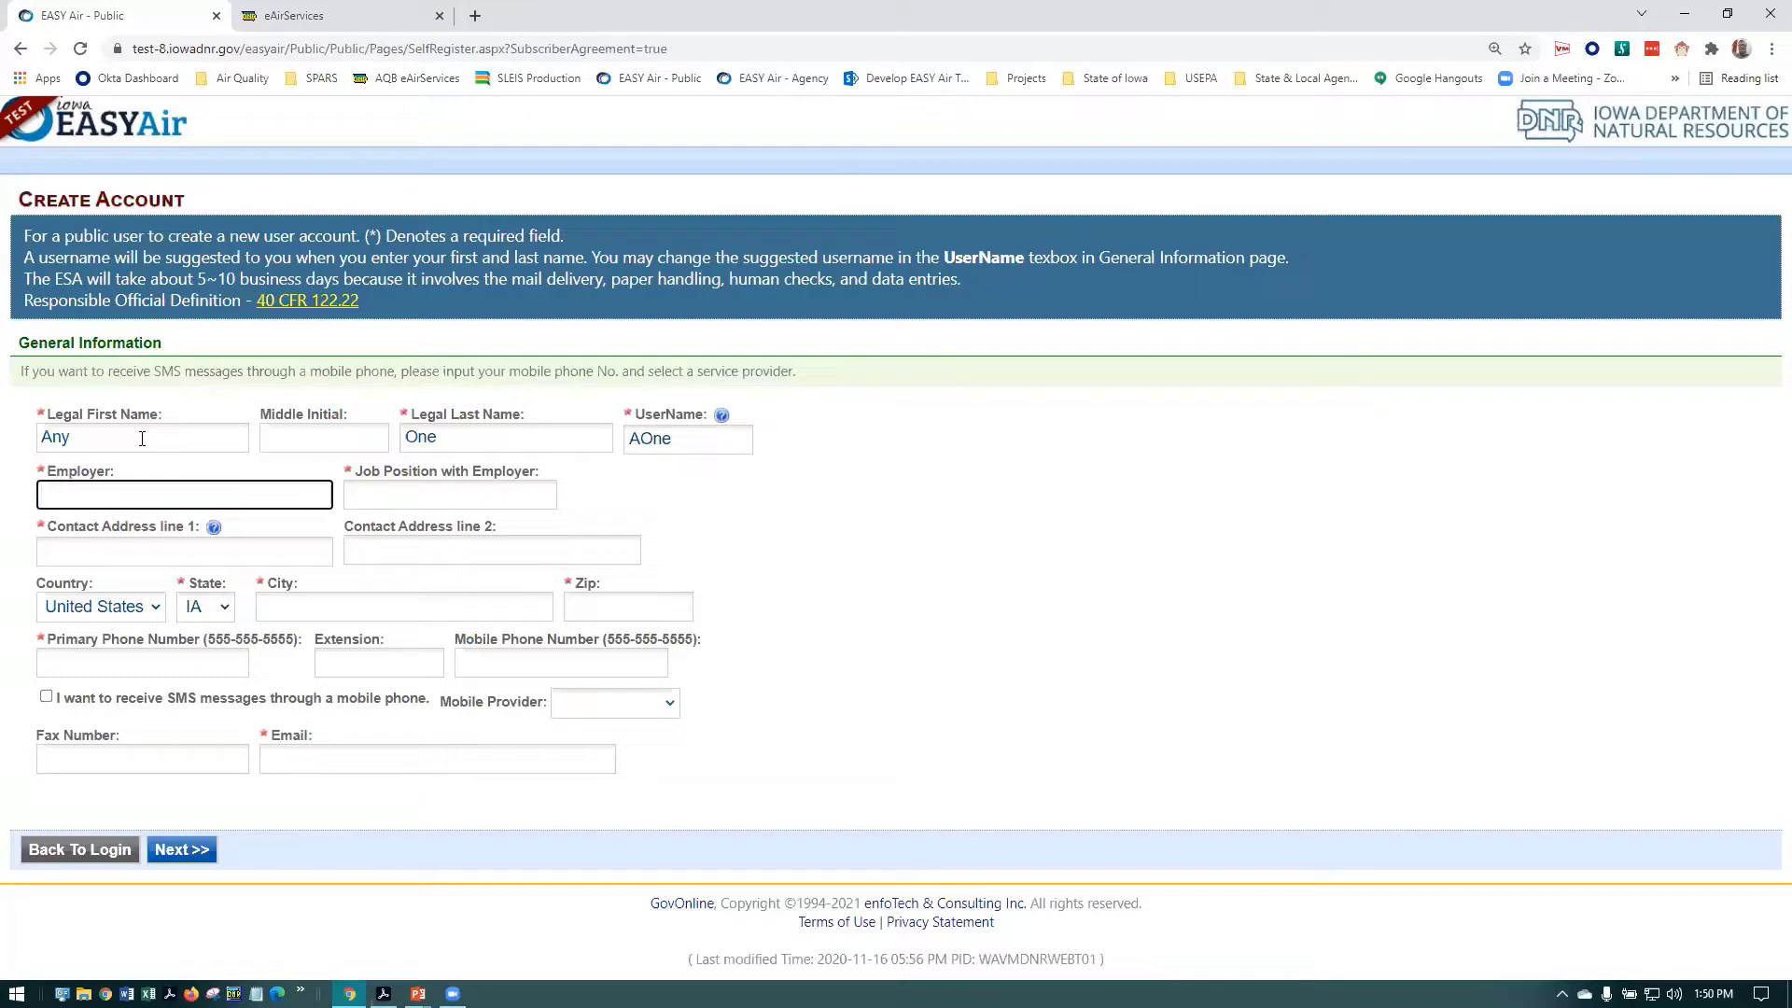
type("Employer")
key("Tab")
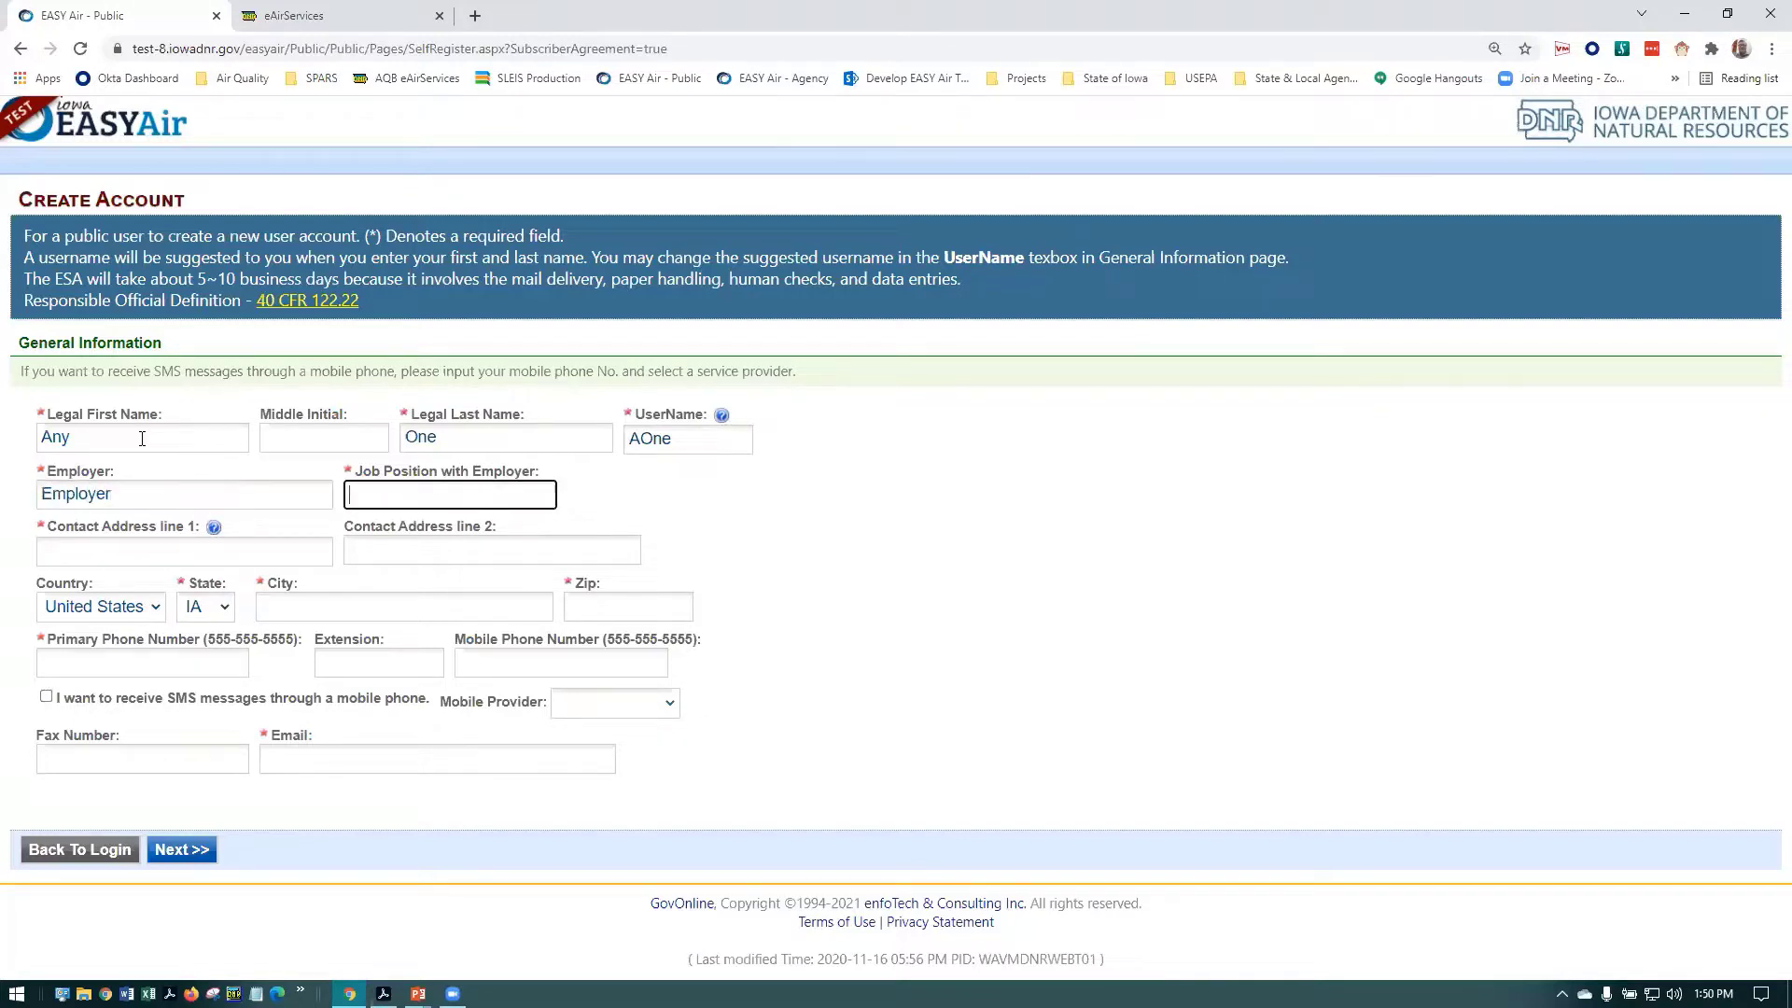
type("Title")
key("Tab")
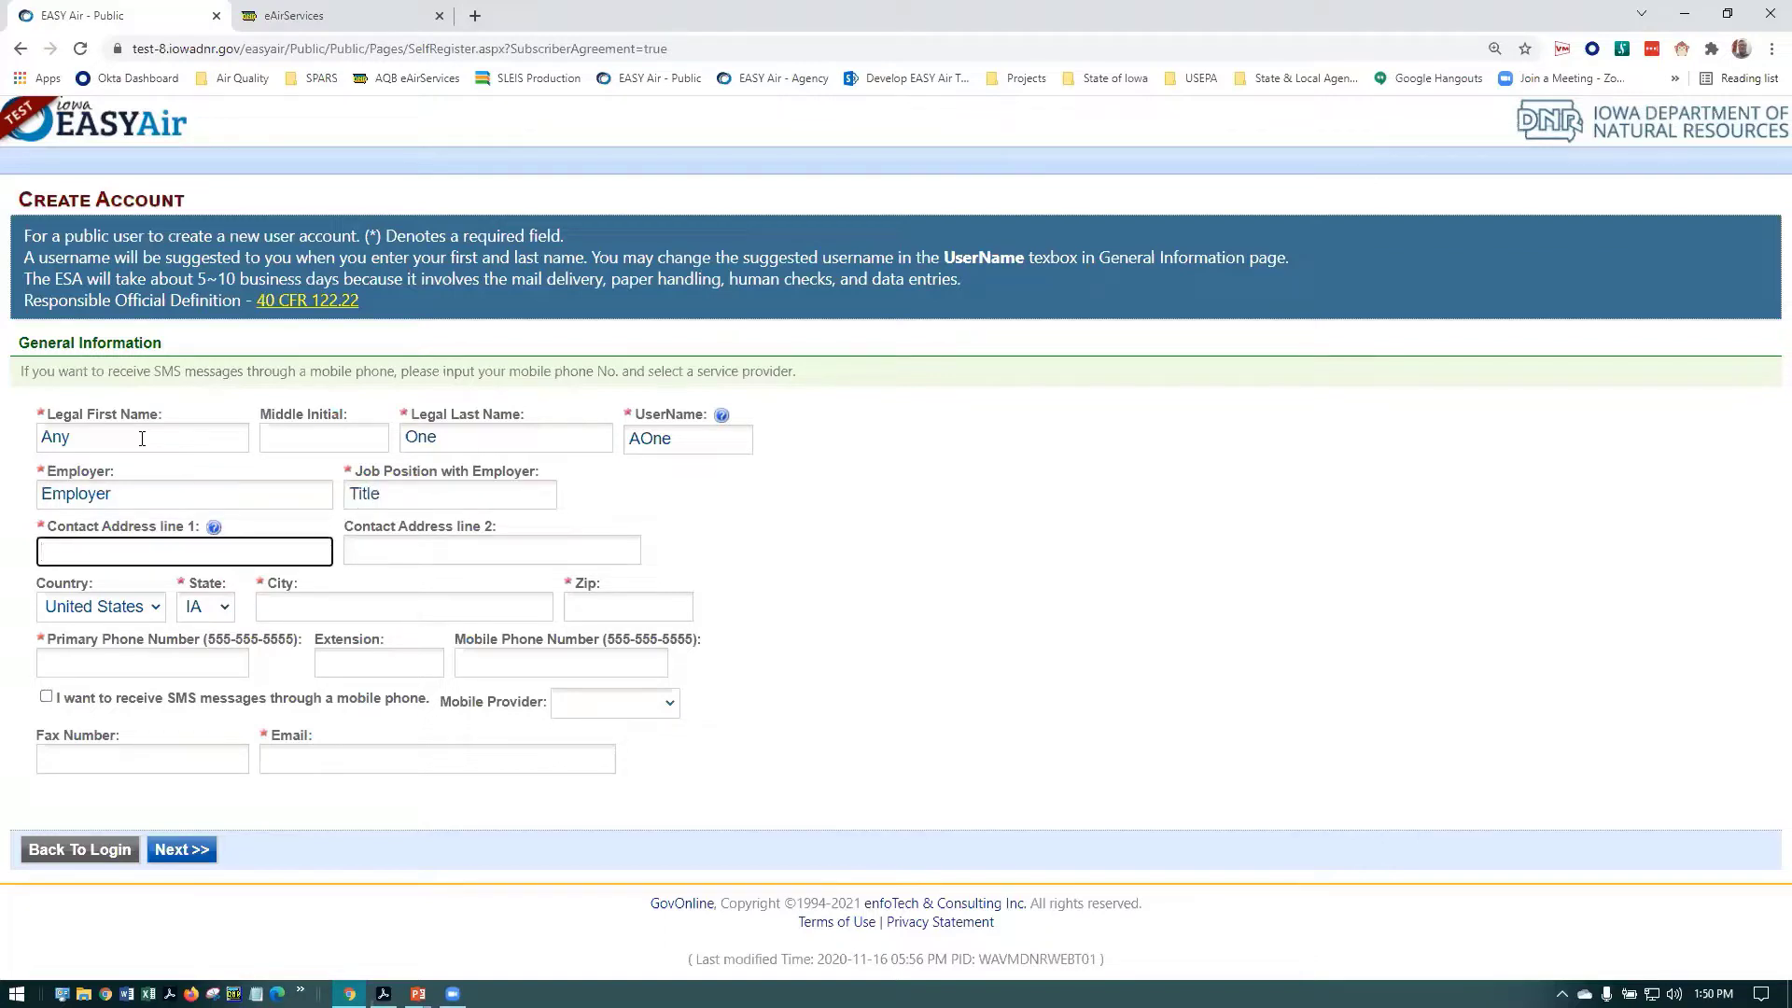
type("Address 1")
Enter the contact's city, zip code and primary phone number
key("Tab")
key("Tab")
key("Tab")
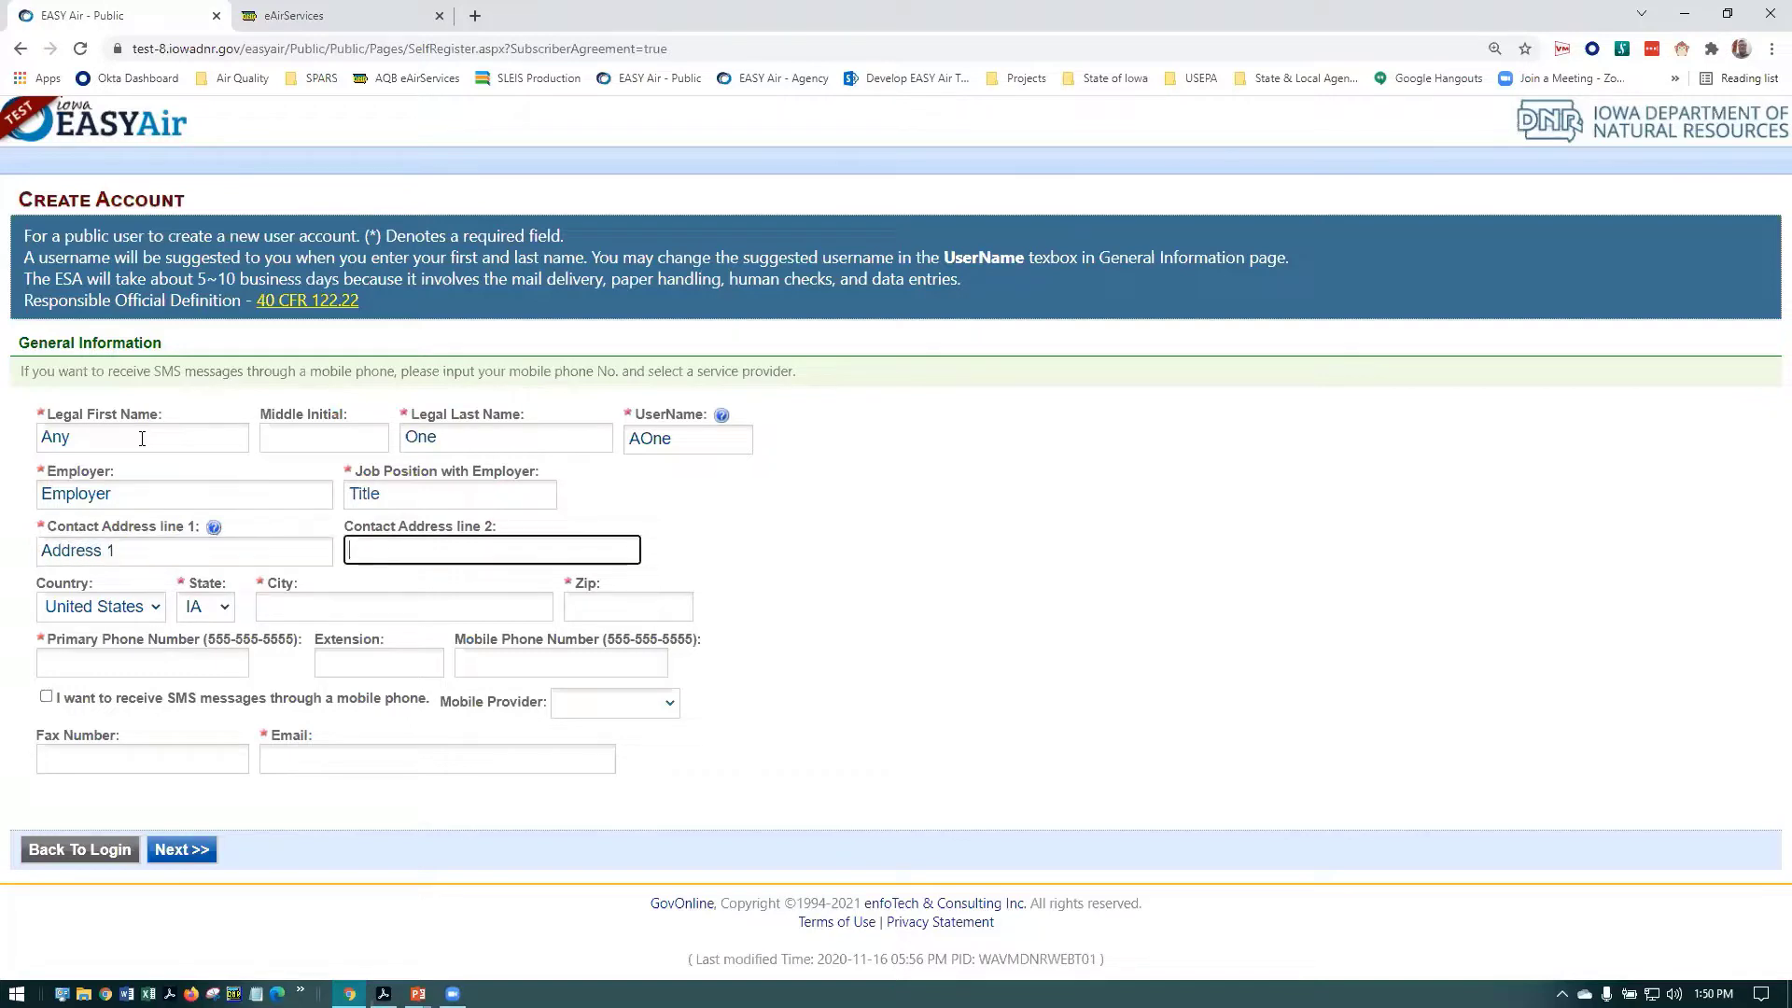
key("Tab")
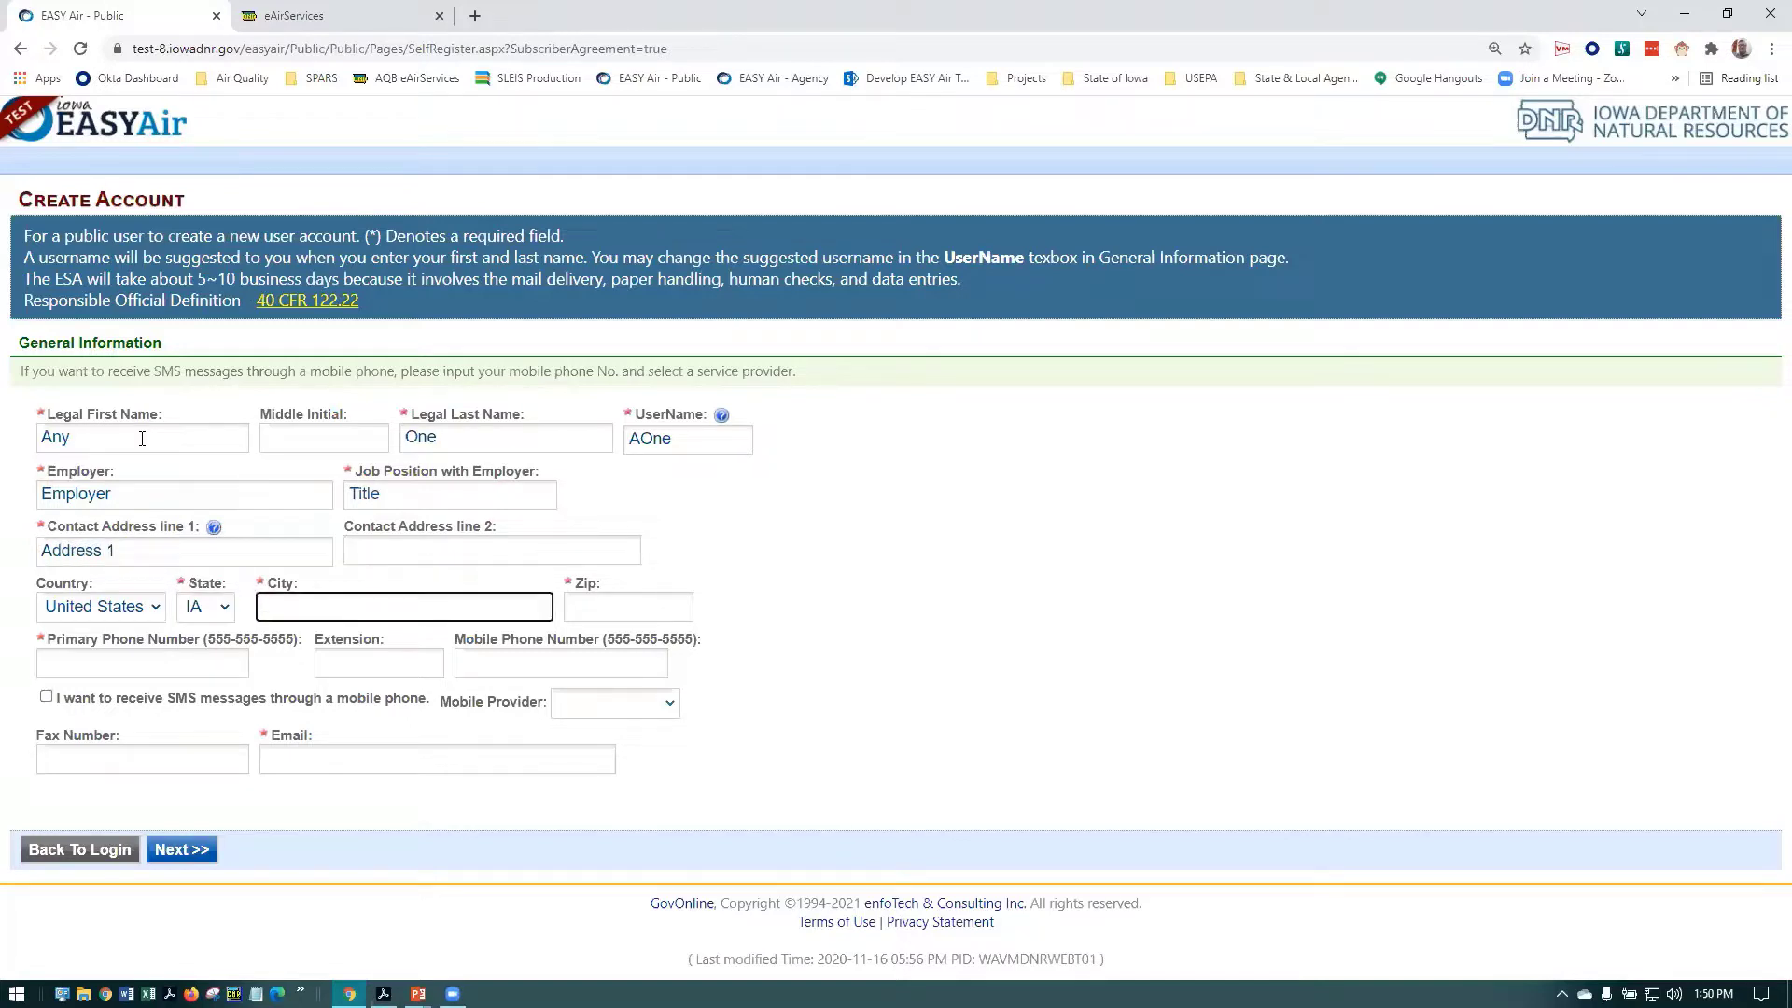
type("Anytown")
key("Tab")
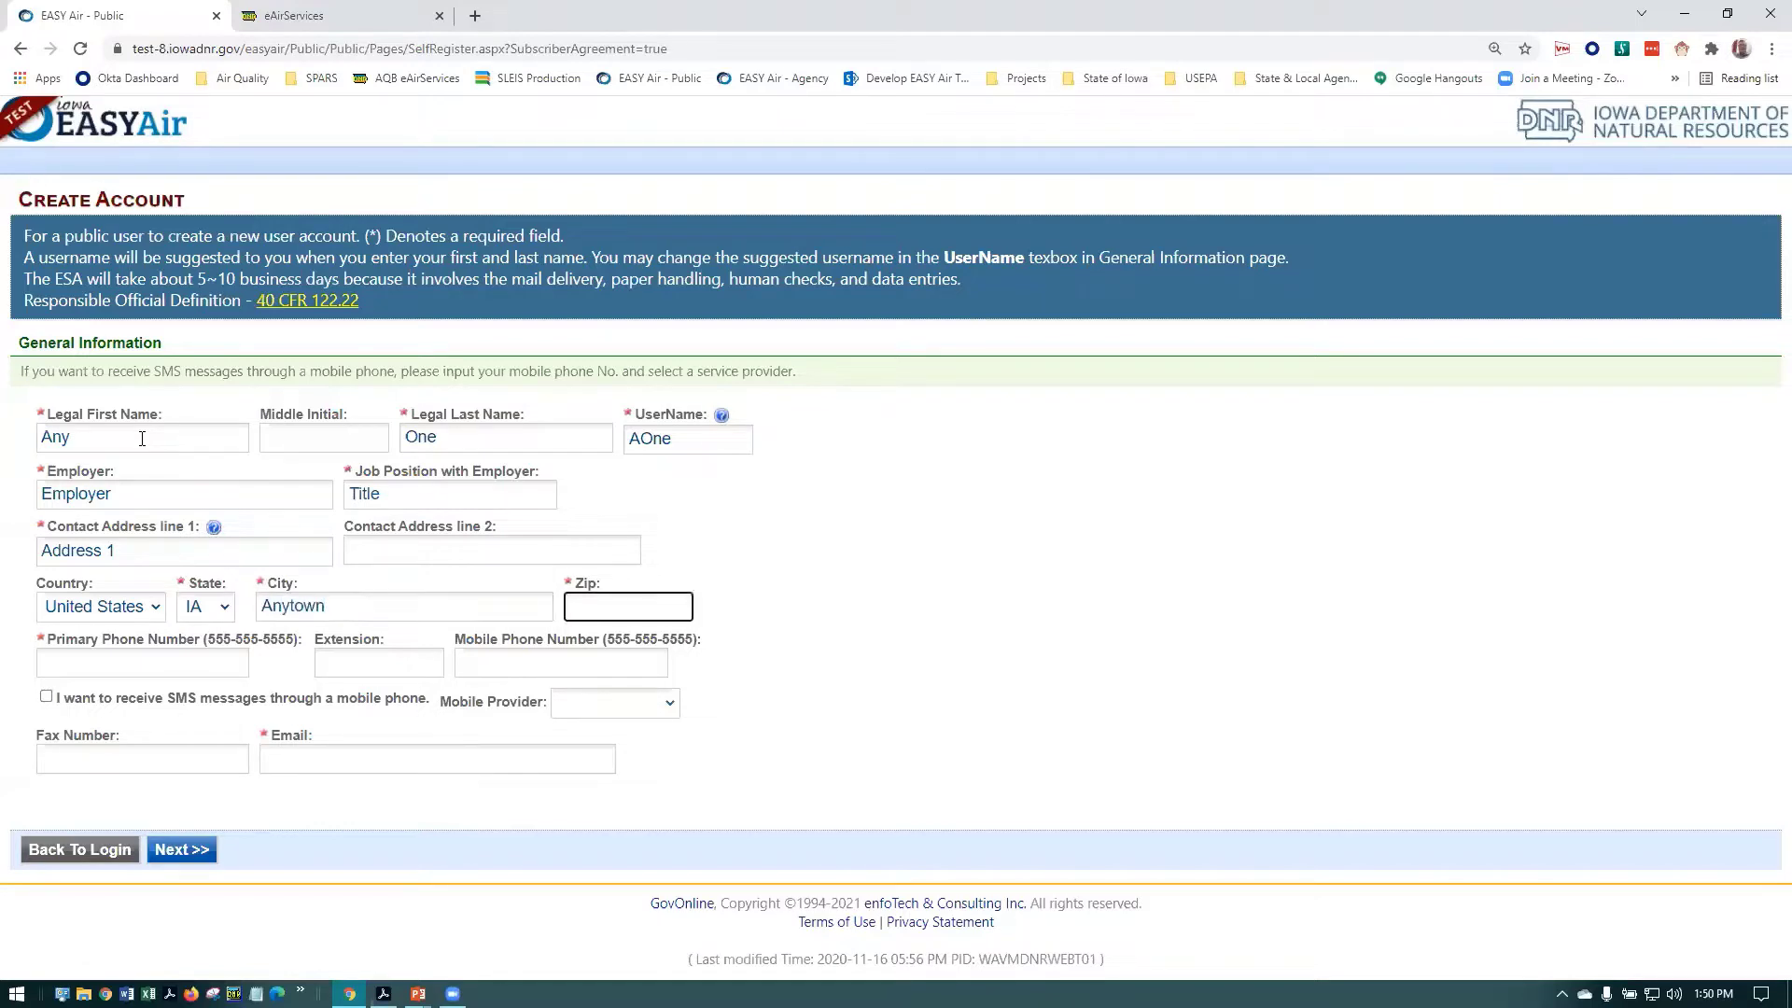
type("12345")
key("Tab")
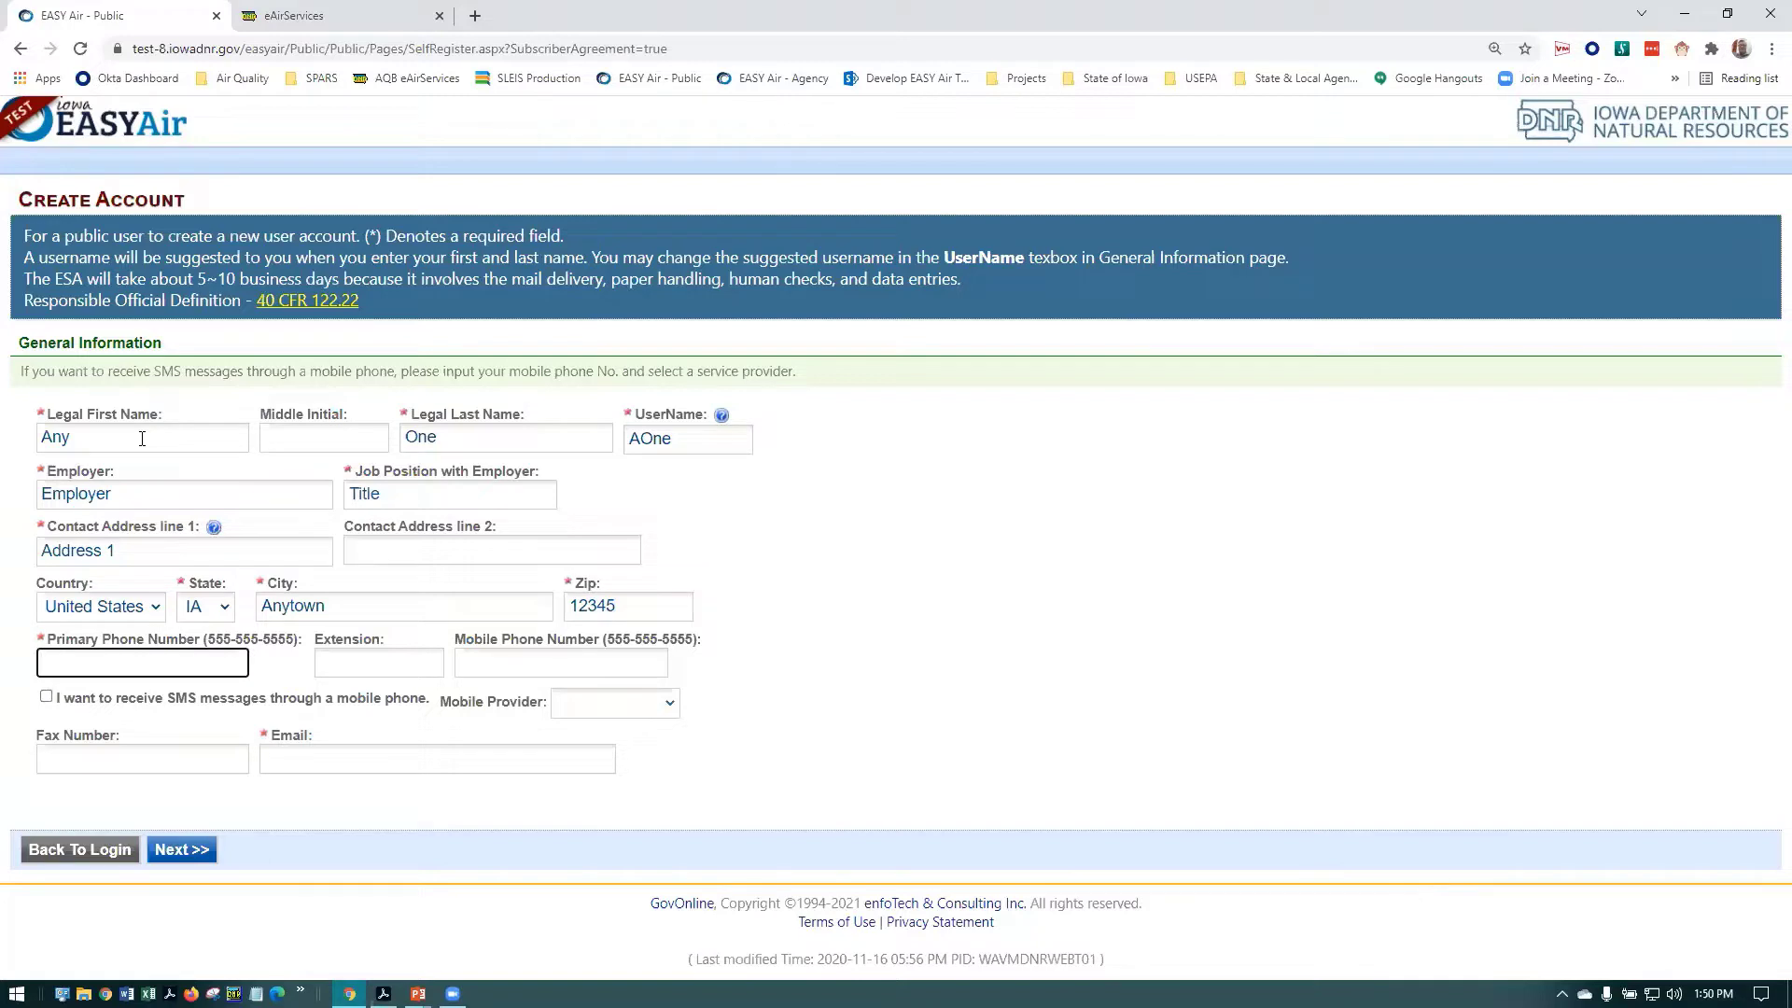
type("555-555-5555")
Fill in the contact's e-mail address and leave the mobile provider unselected
left_click(282, 757)
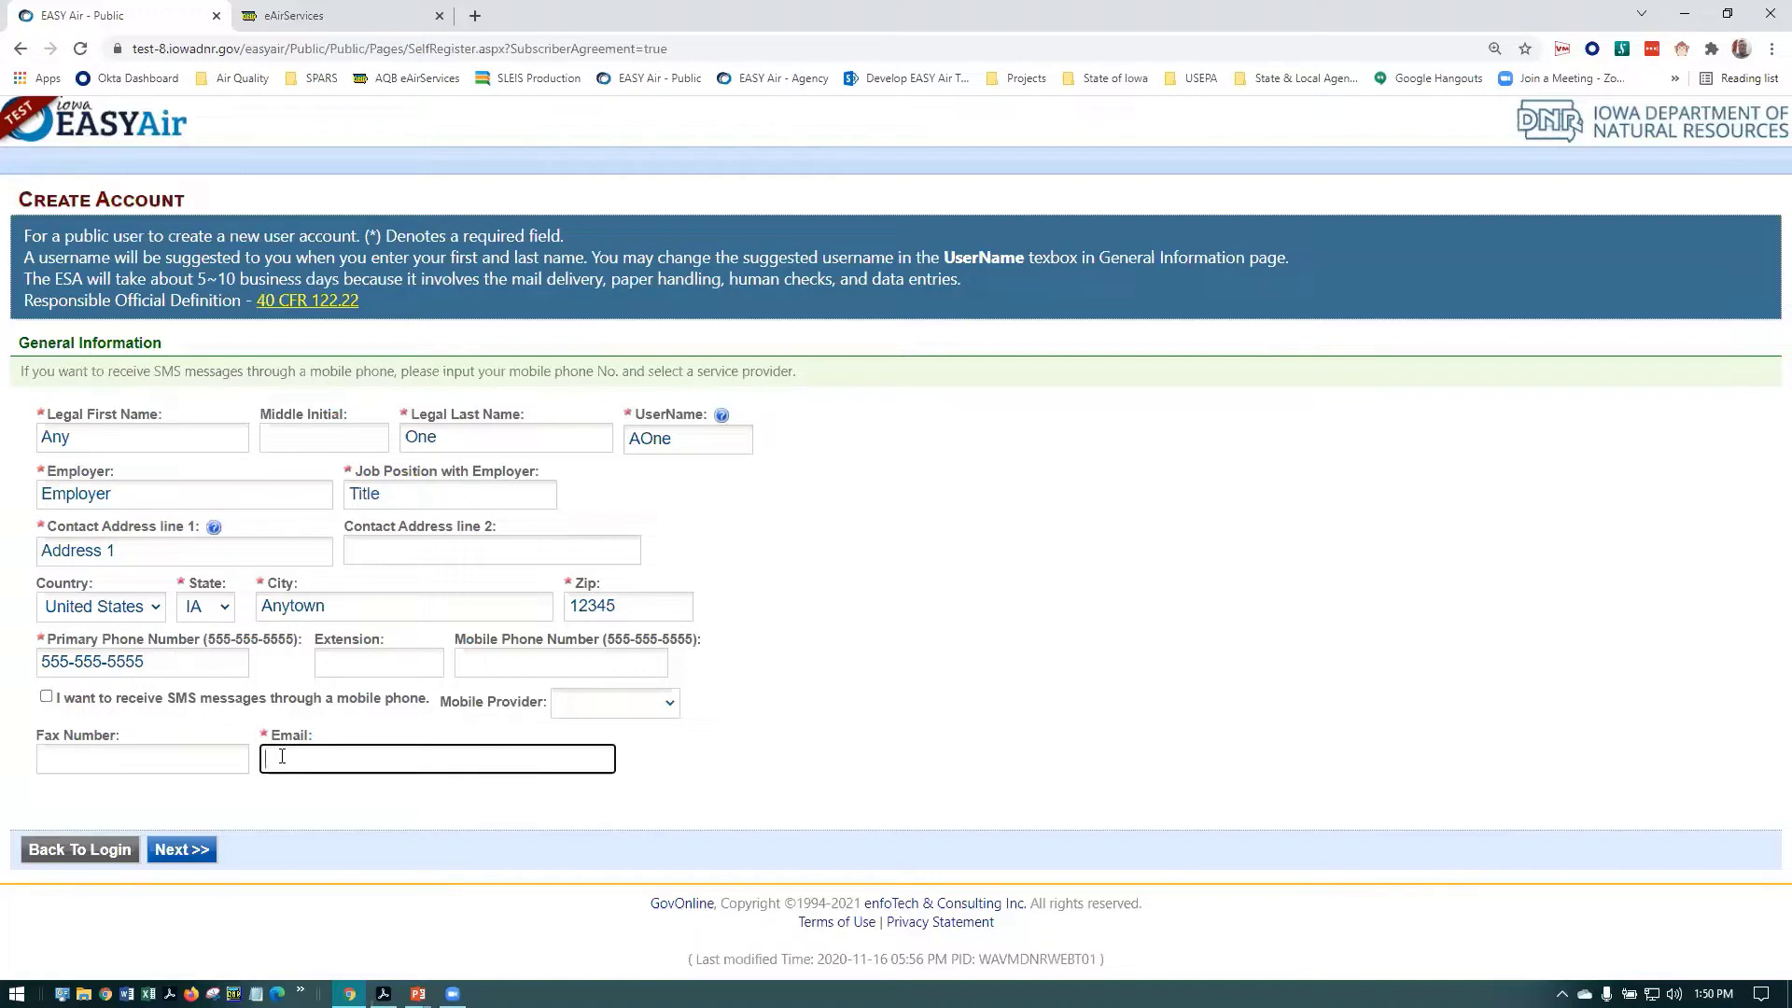
type("email@email.com")
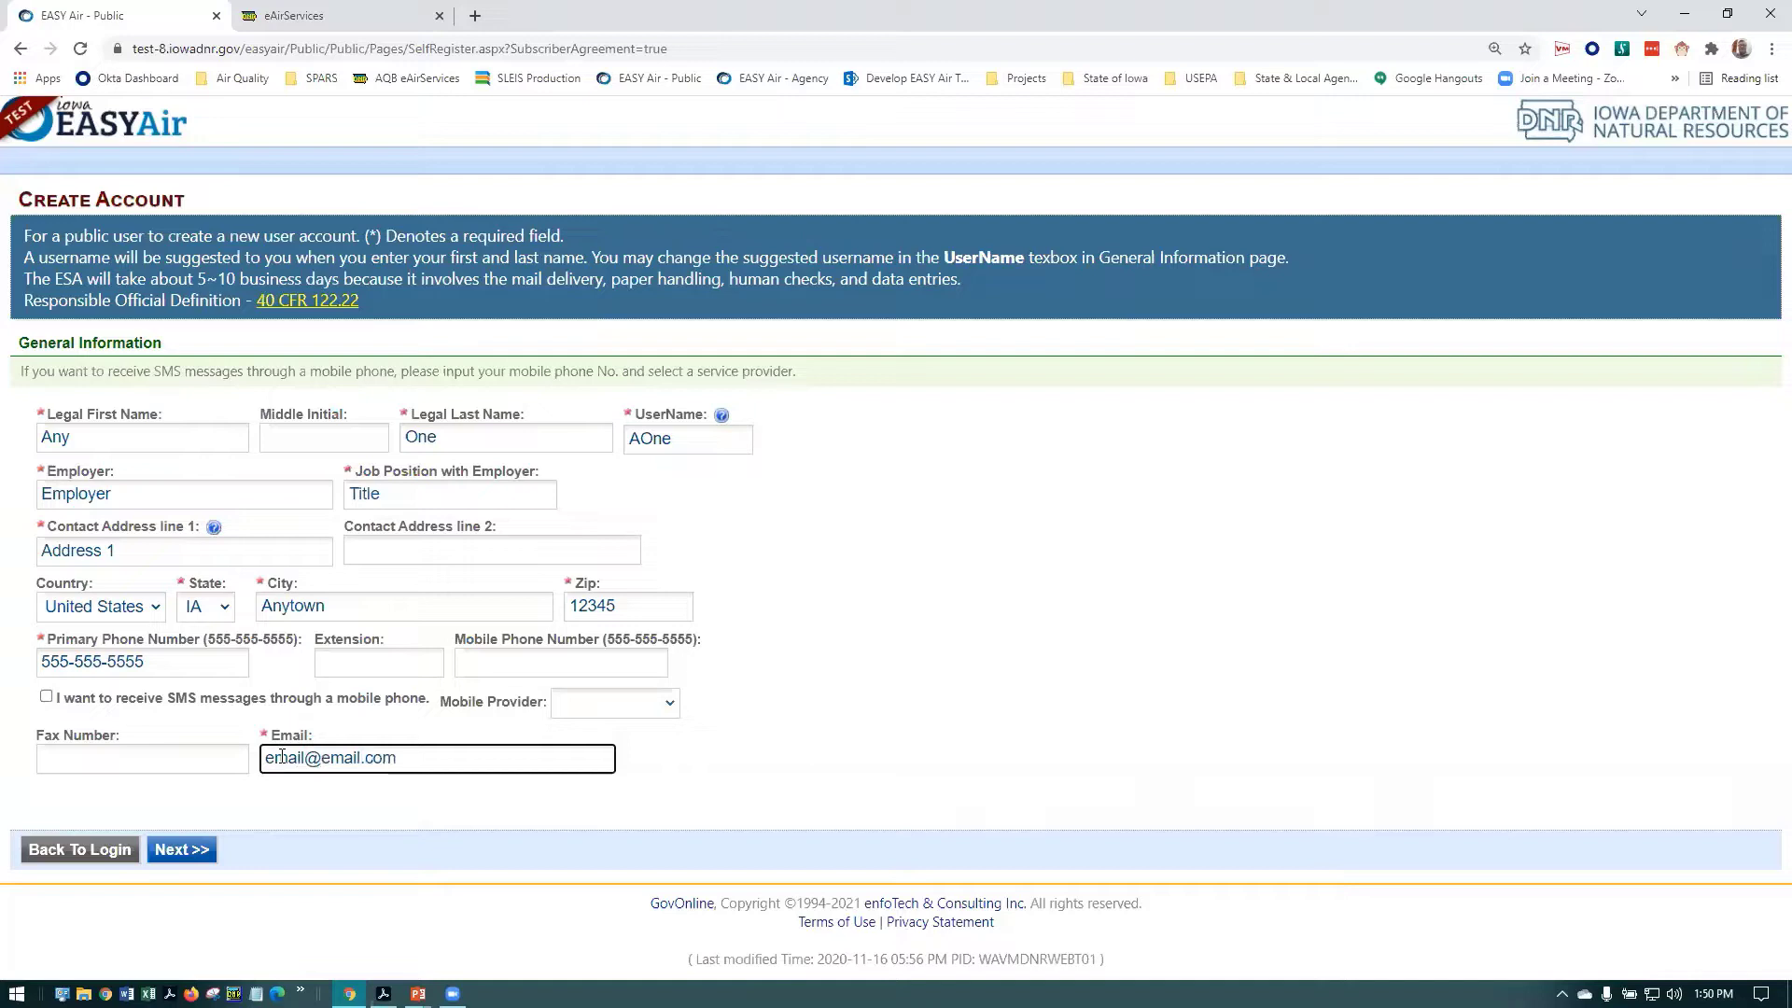
key("Tab")
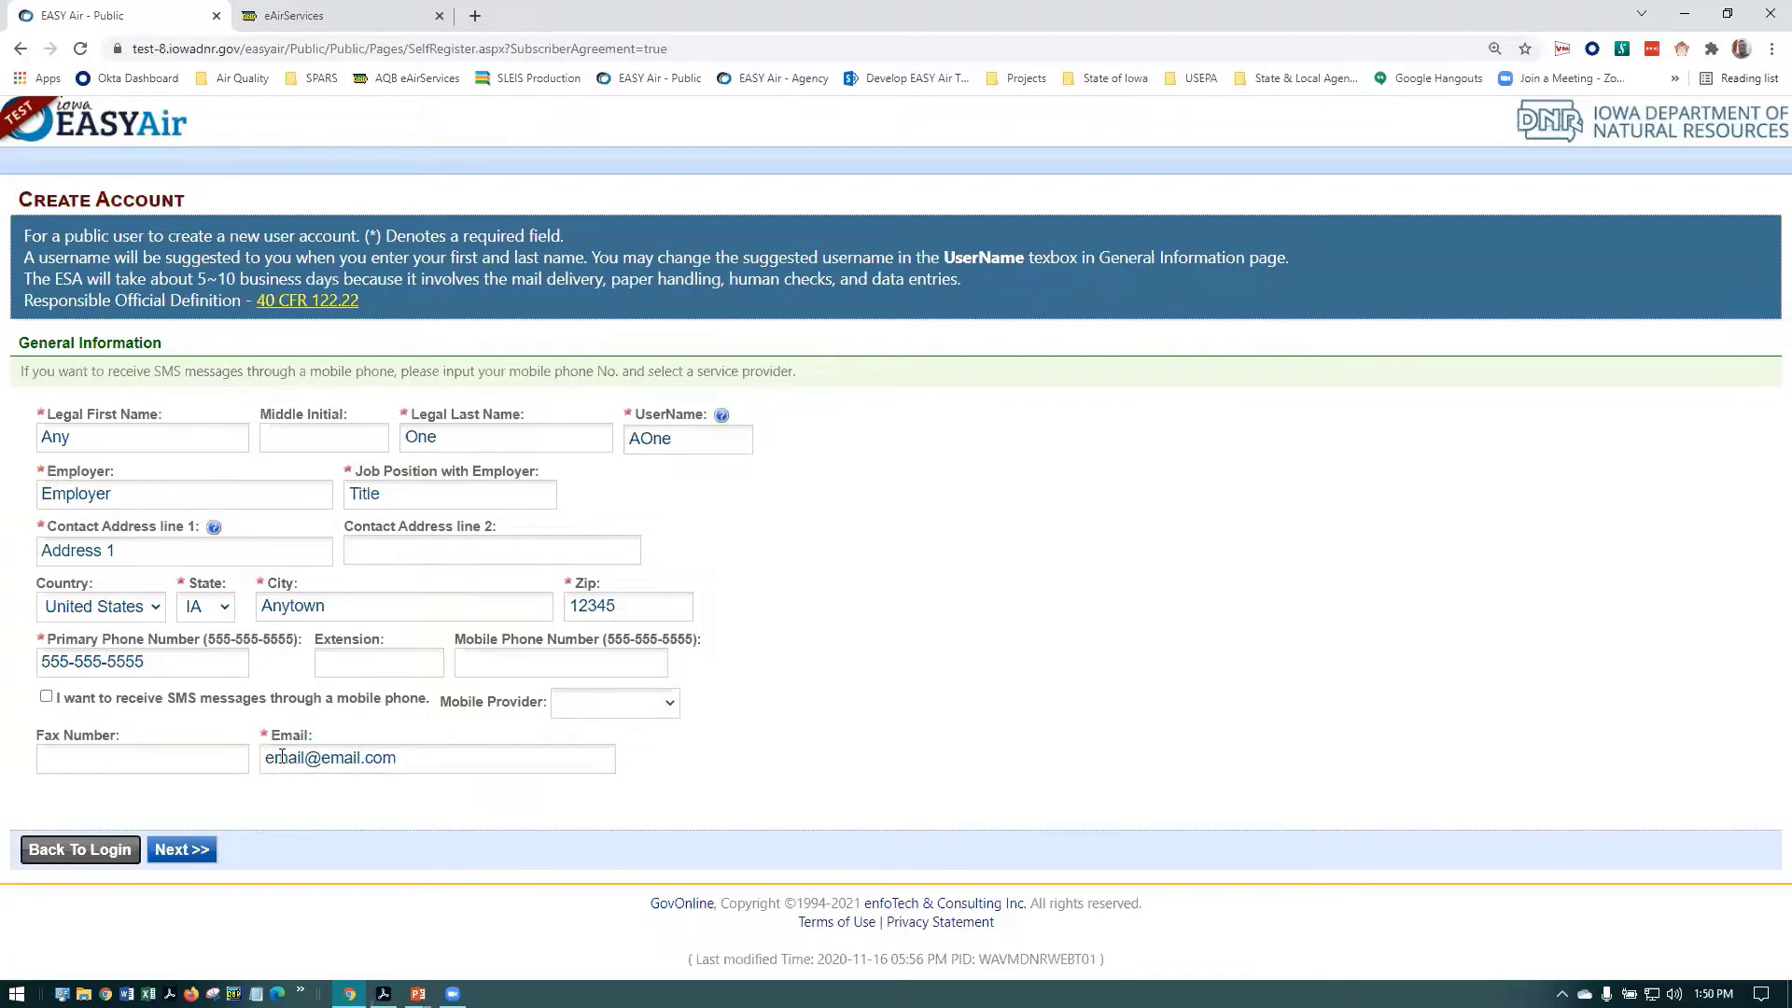
left_click(510, 666)
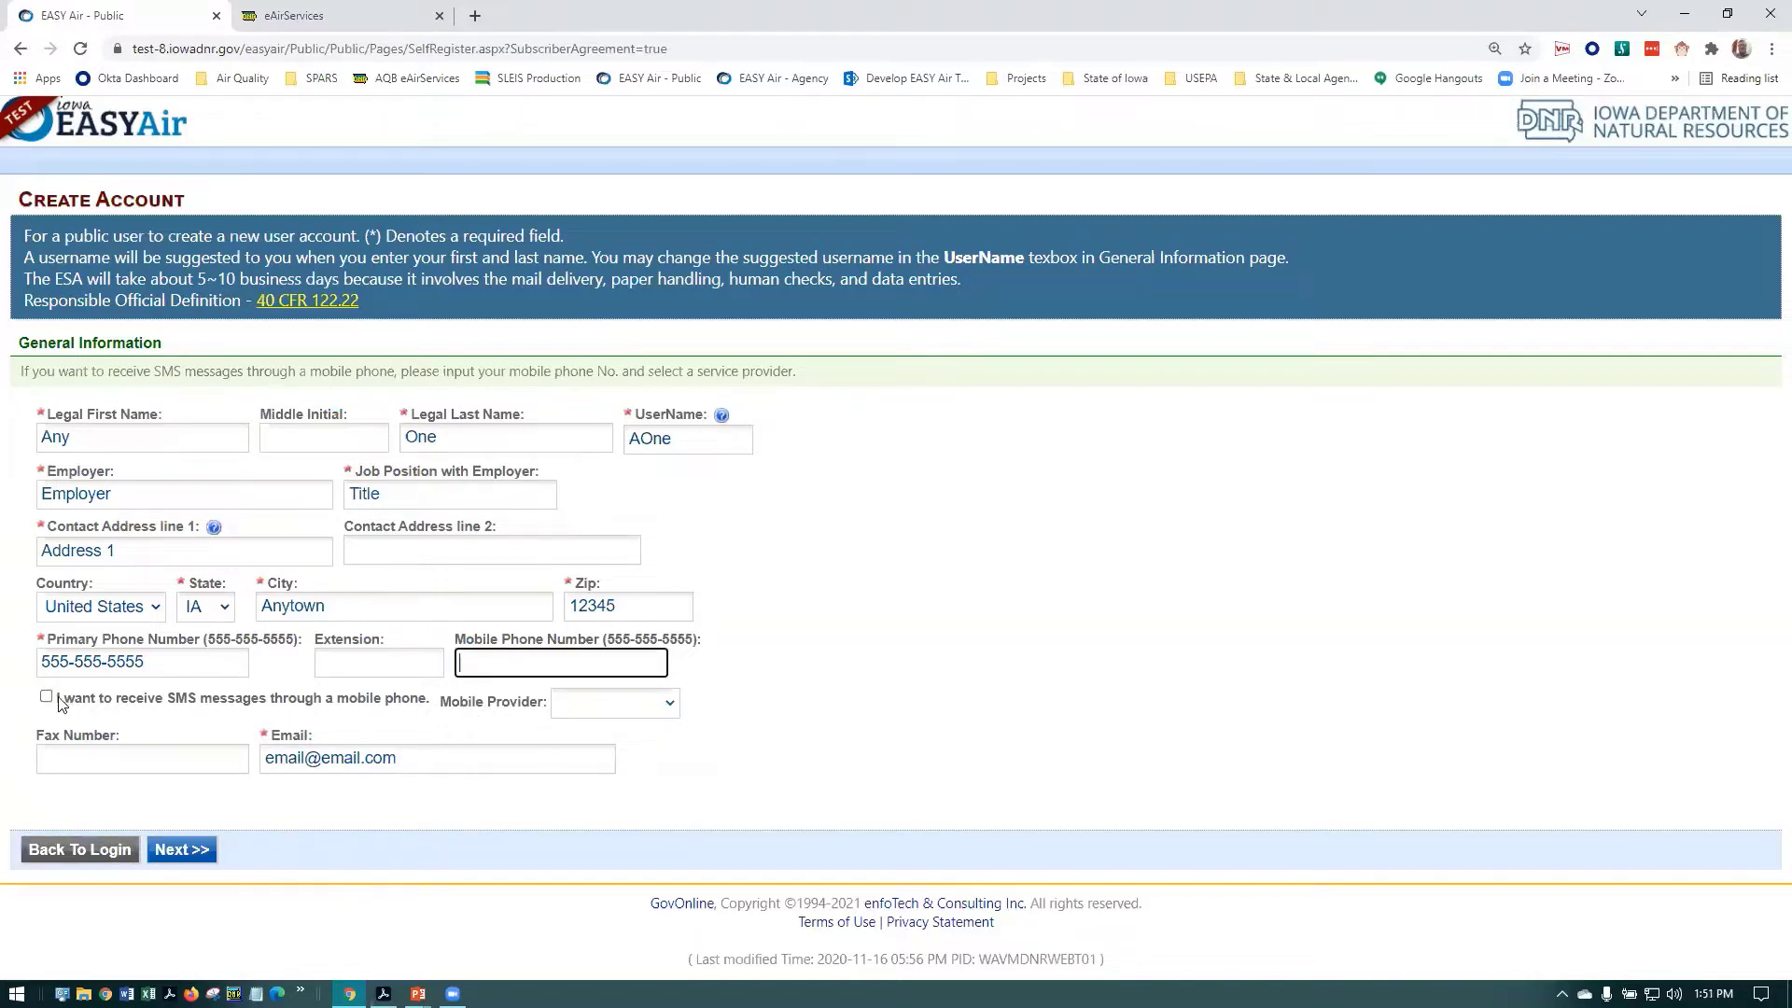
left_click(672, 708)
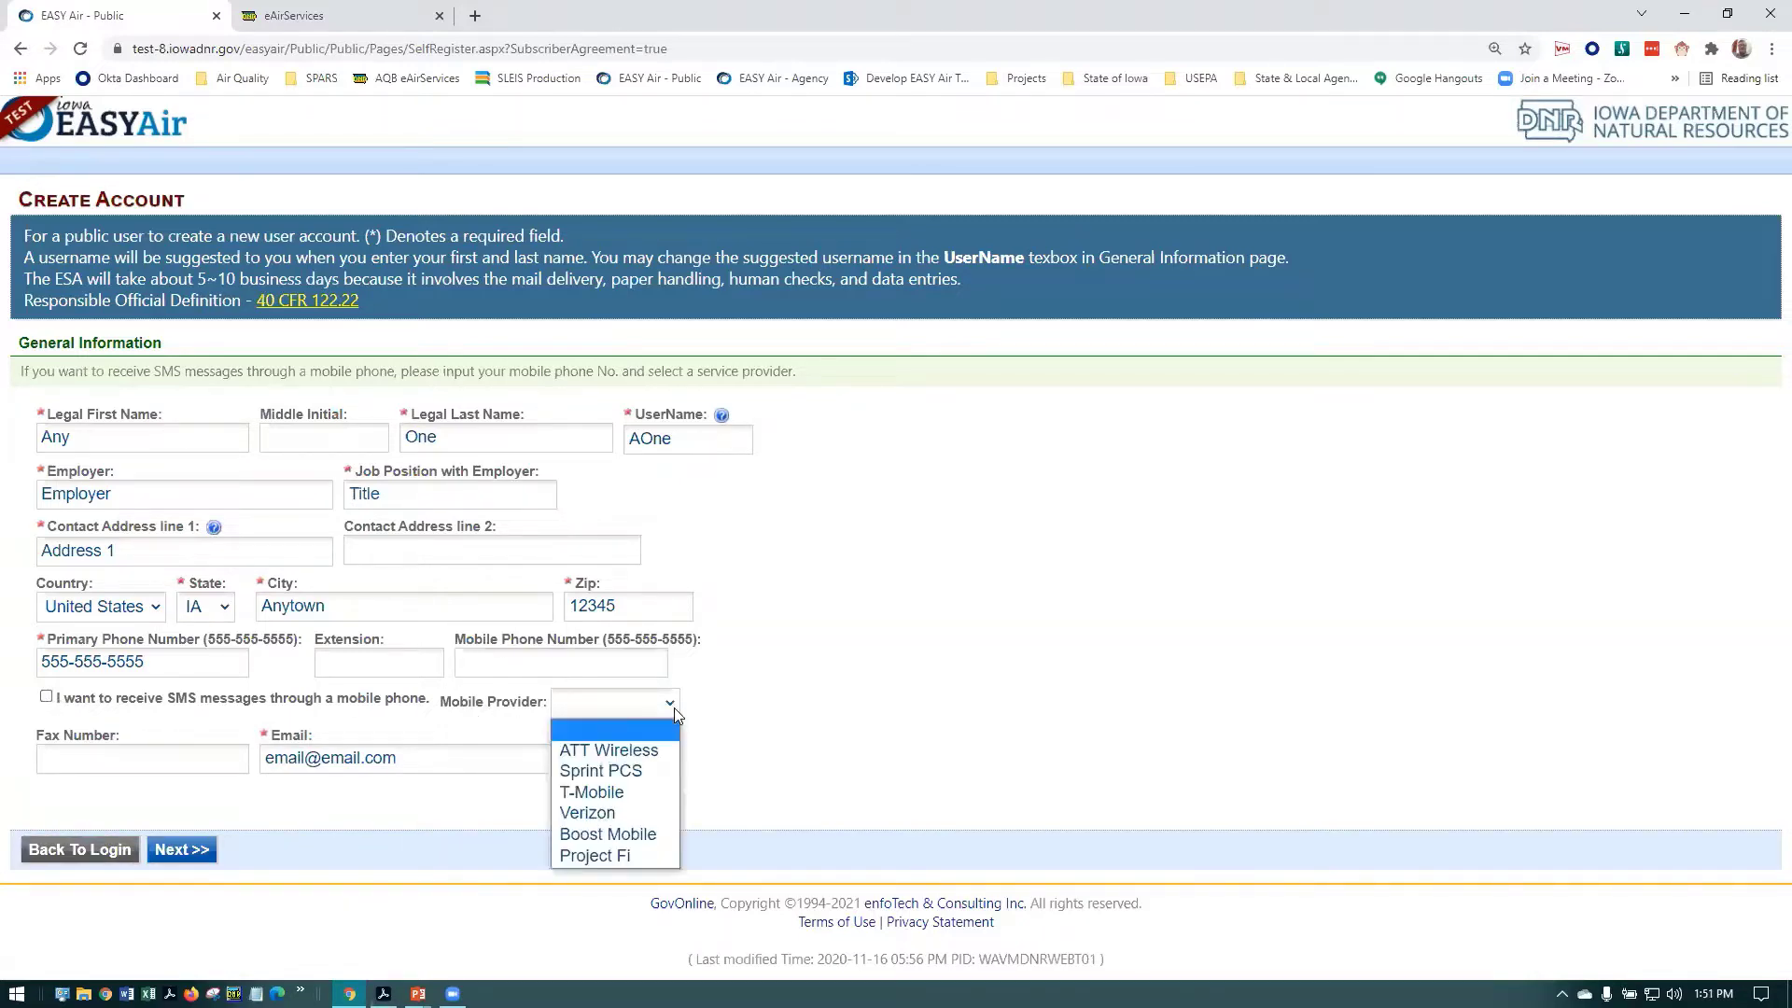
left_click(780, 695)
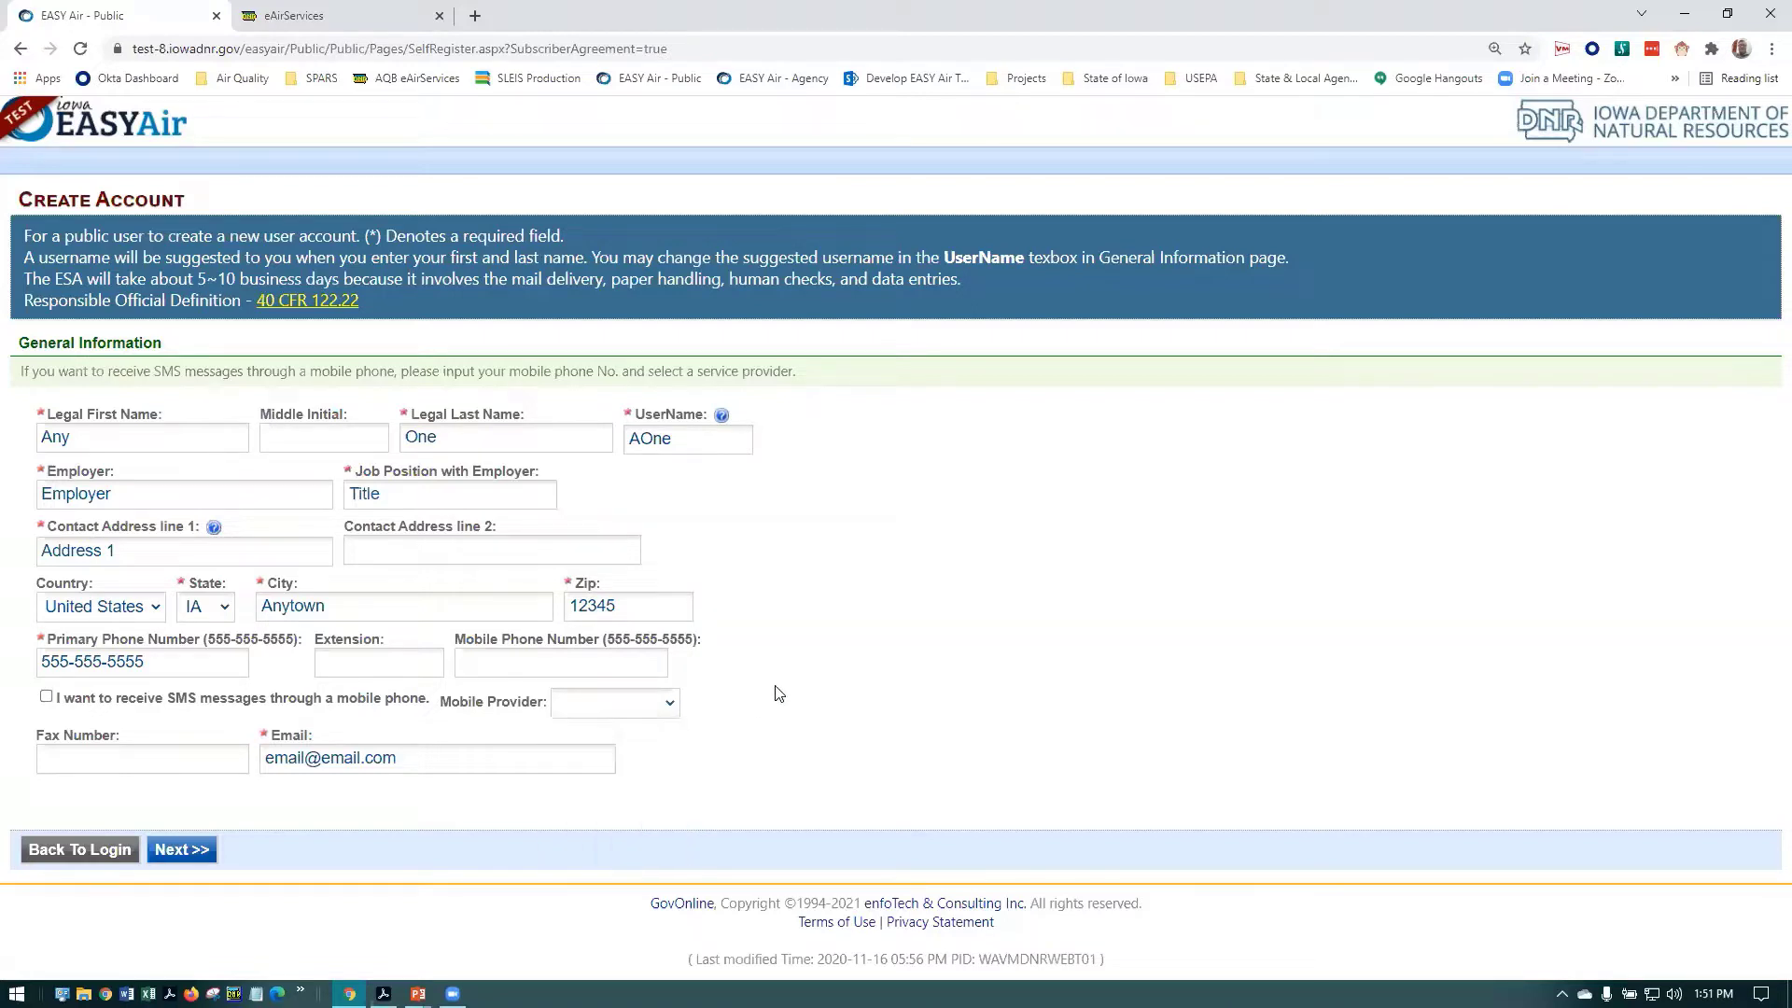
Continue to account groups and tick Responsible Official for Construction and for Title V
left_click(178, 851)
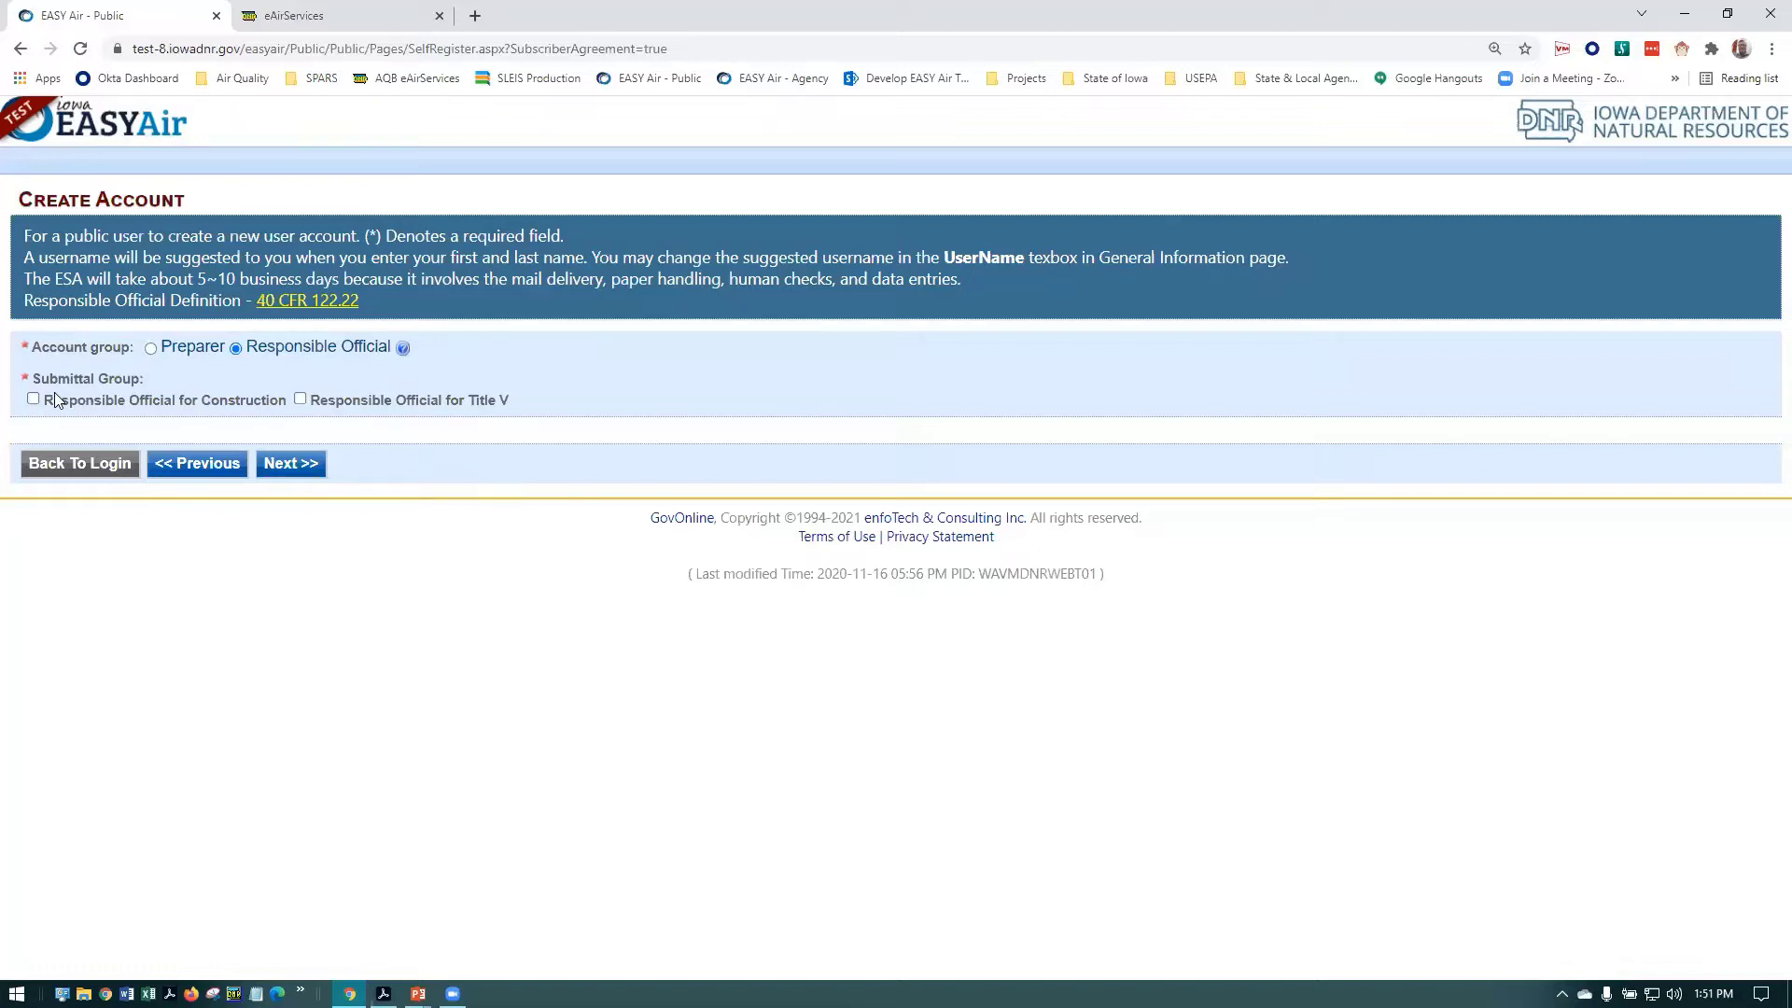
left_click(34, 402)
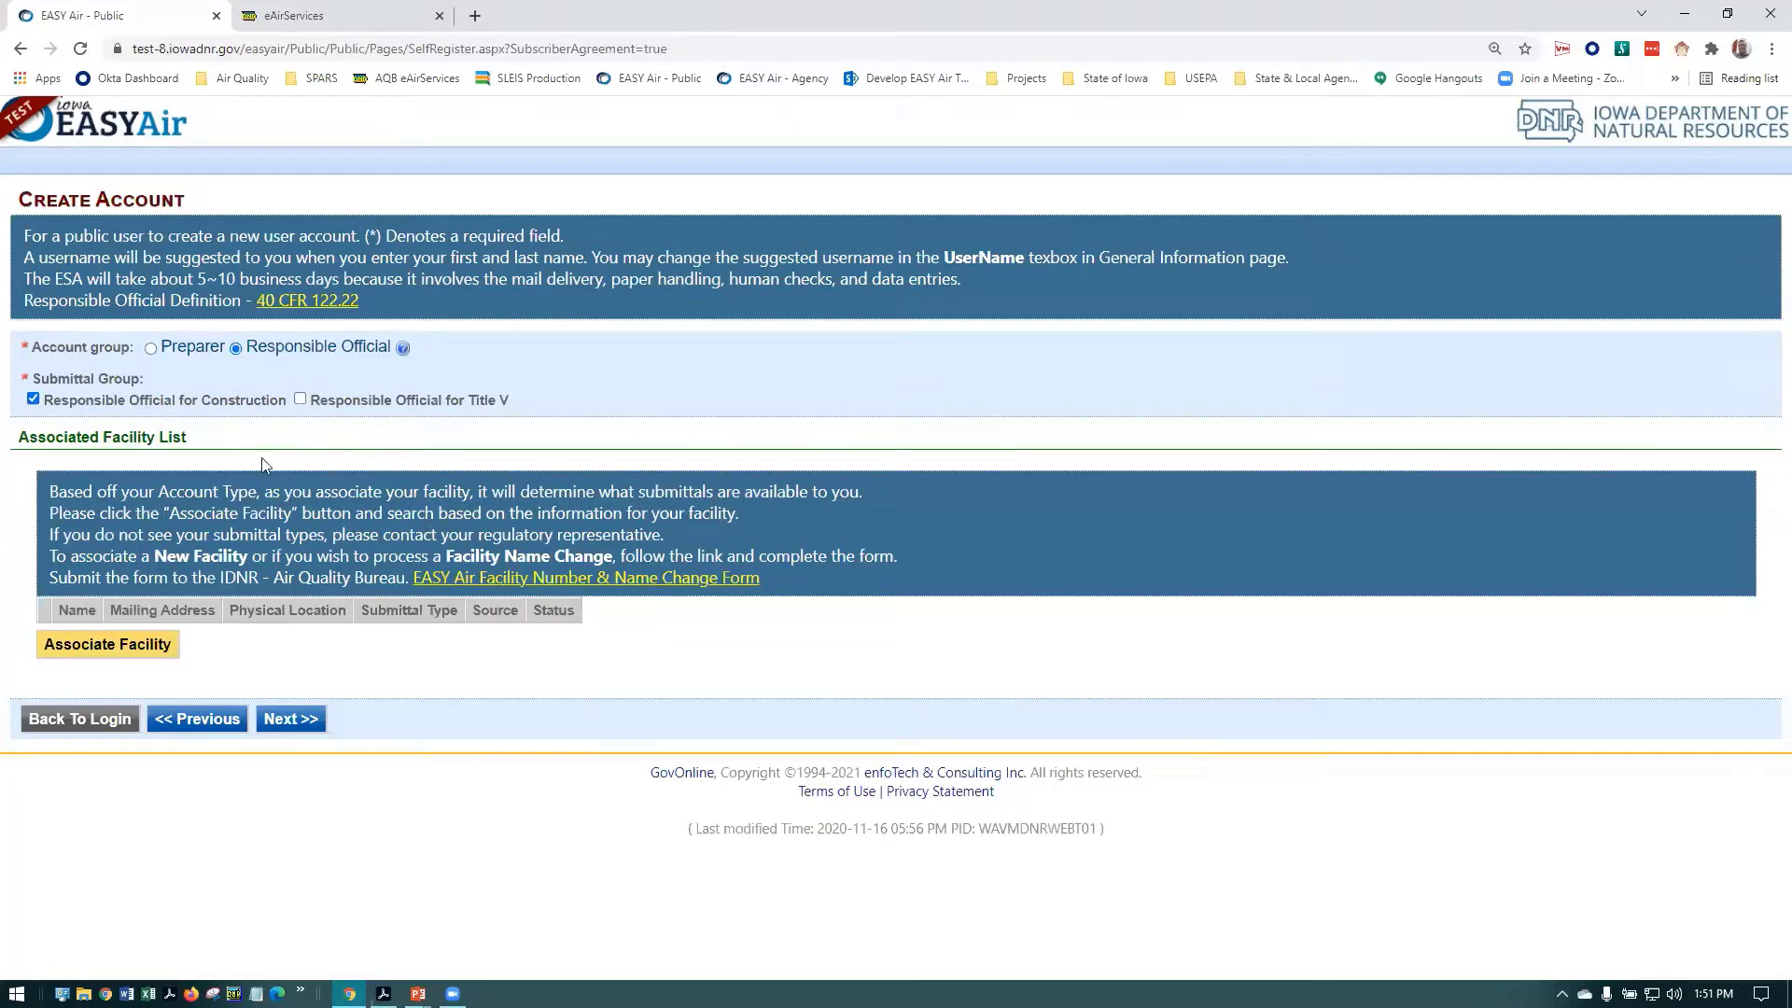
left_click(299, 400)
Open Associate Facility and search Facility Name for 'EASY Air', narrowing to the Test Site
left_click(93, 651)
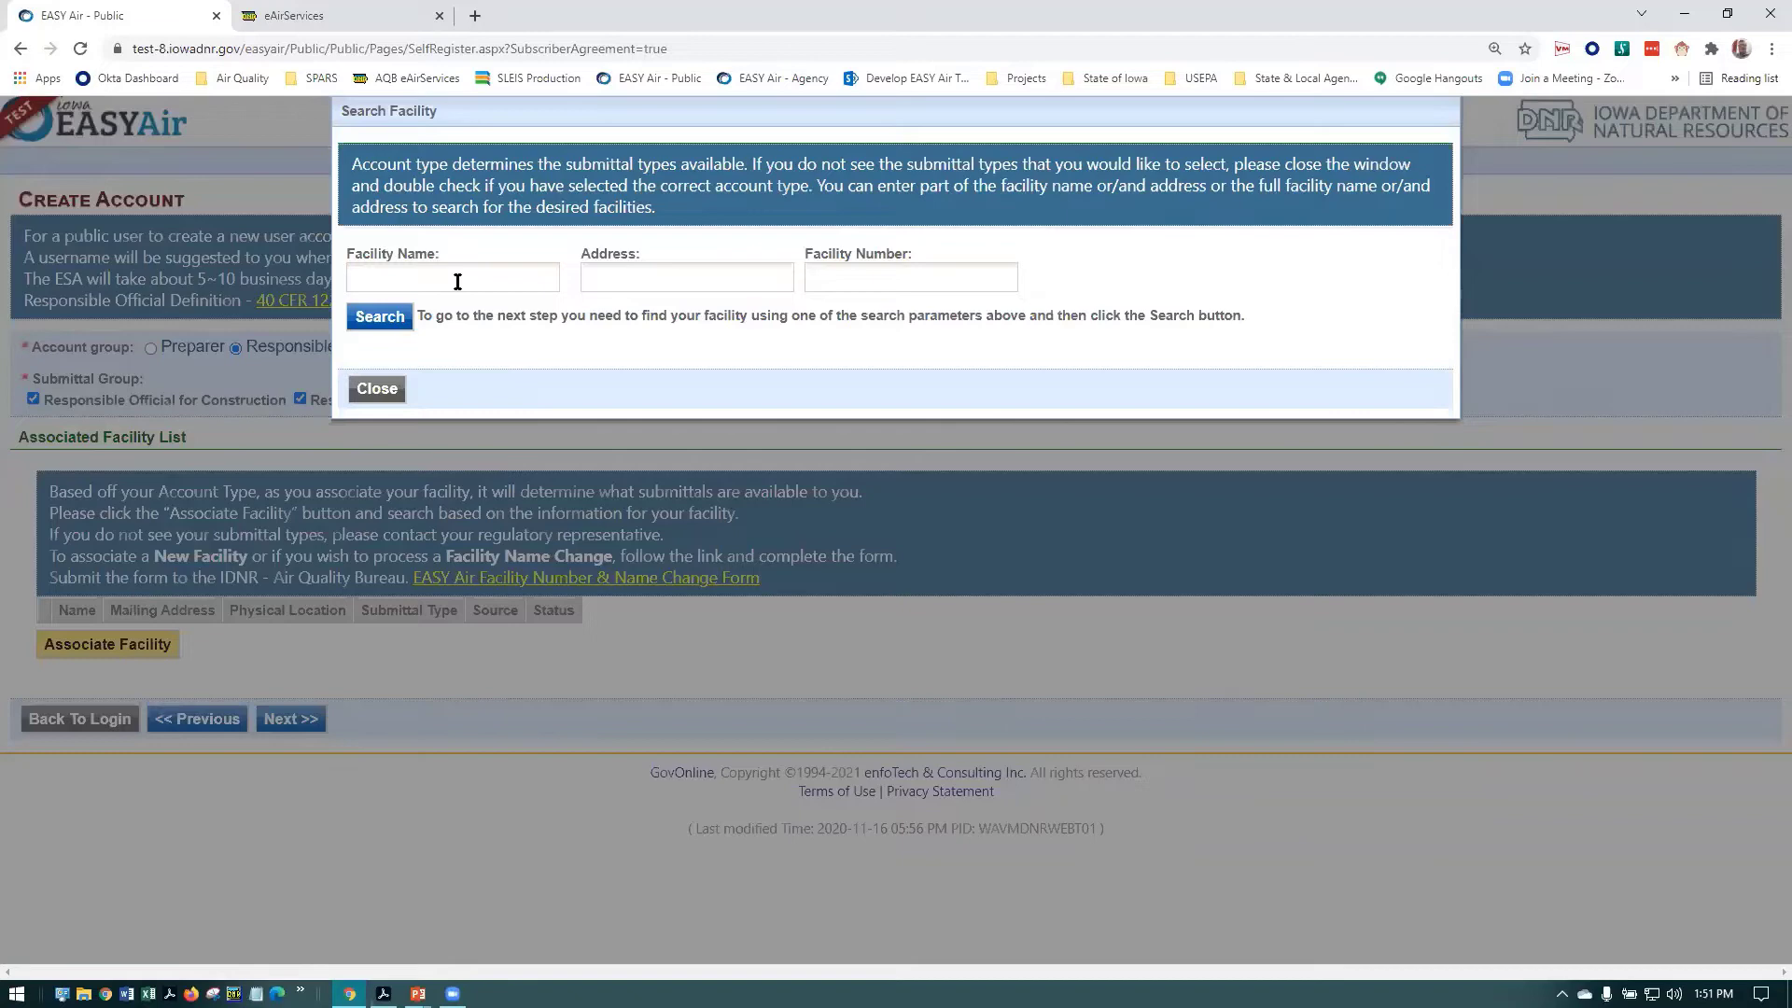
left_click(457, 280)
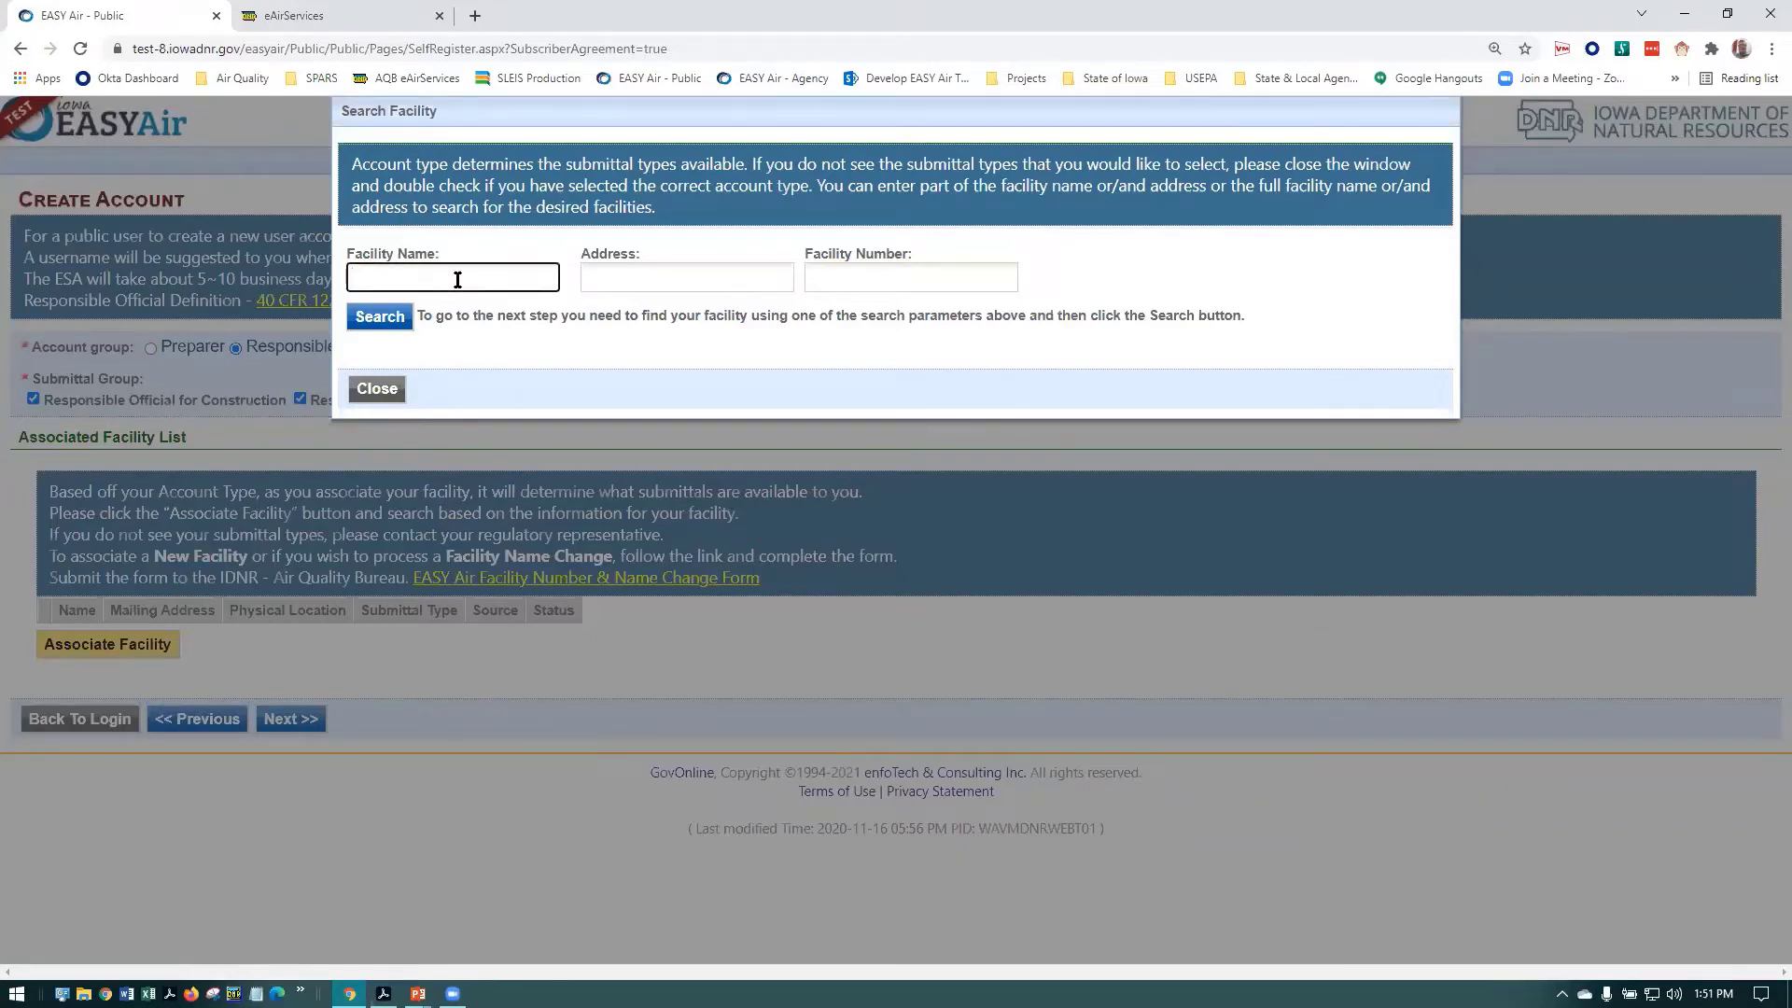
left_click(852, 277)
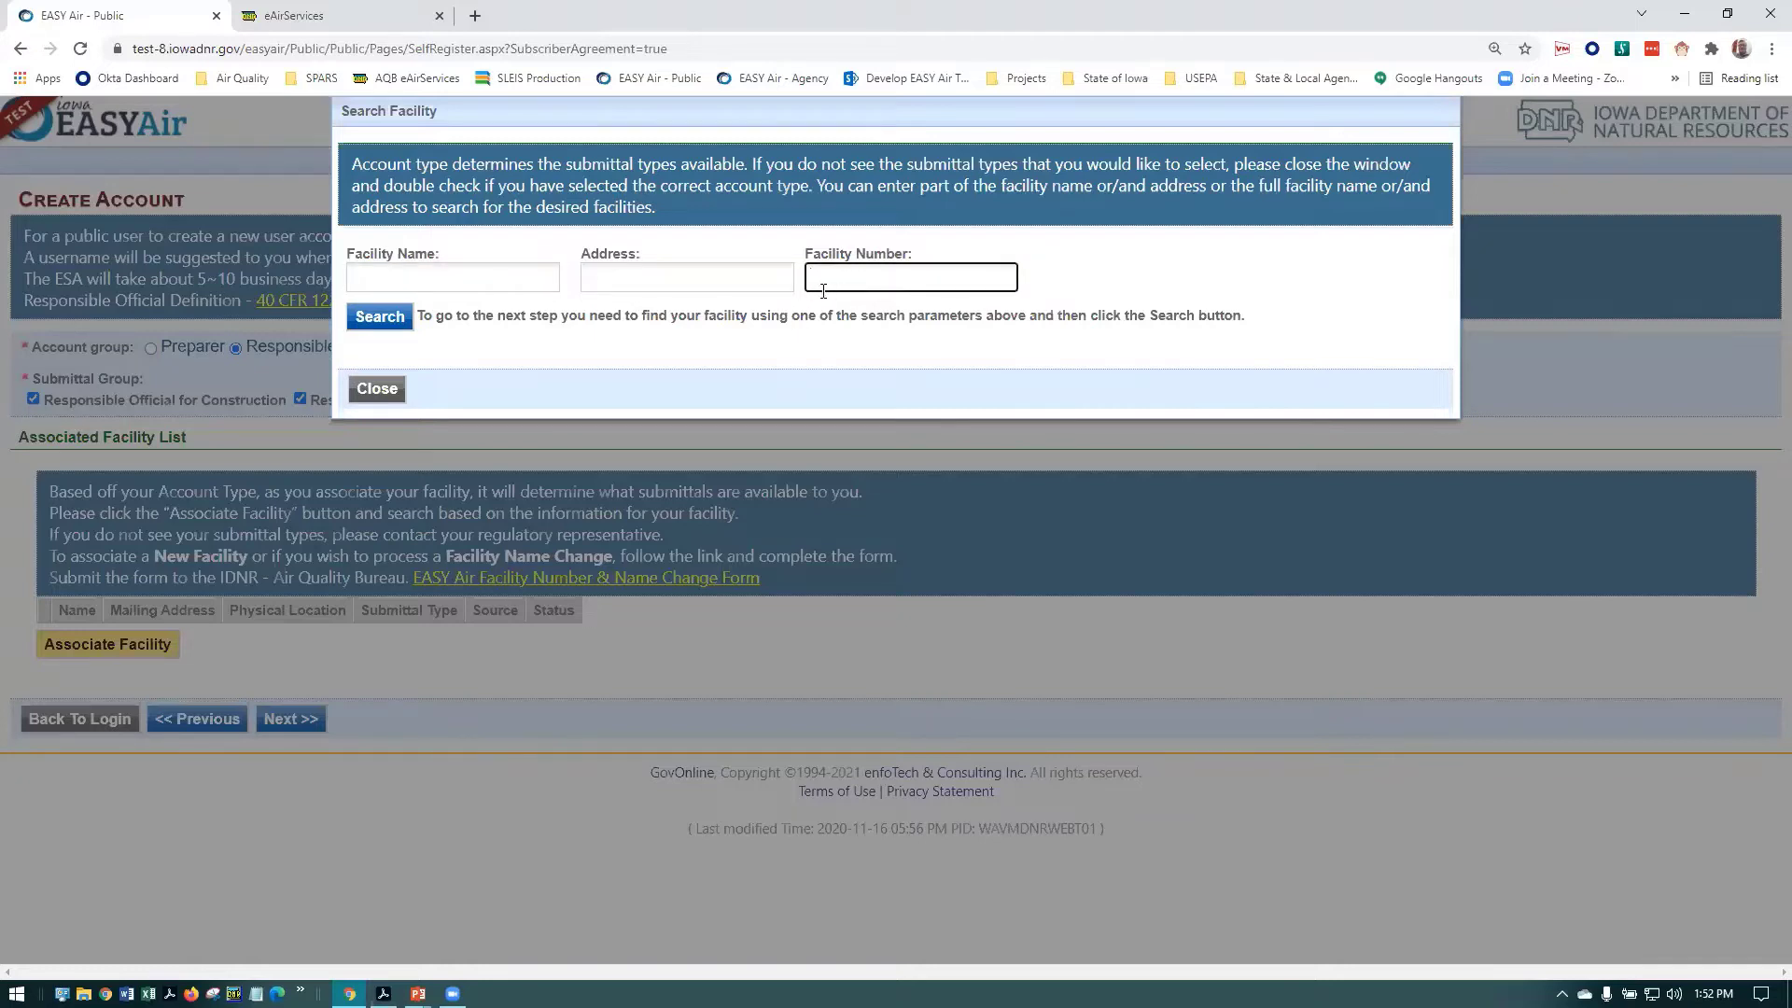
left_click(452, 277)
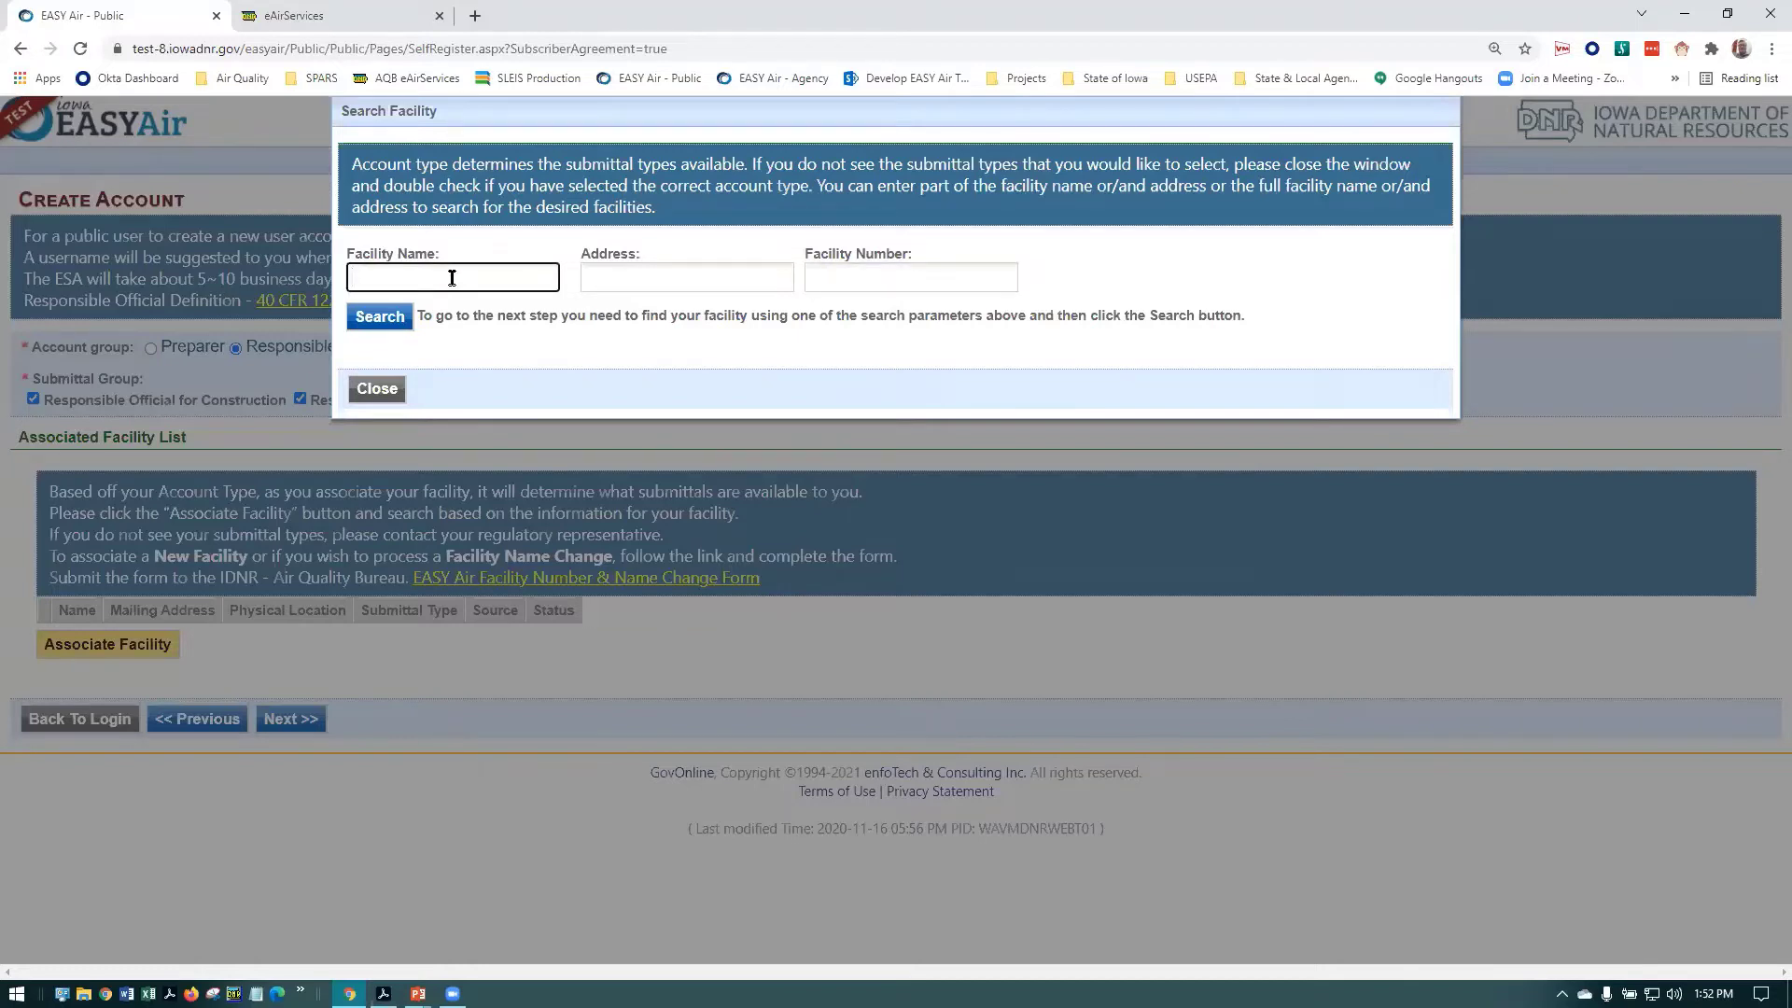
type("EASY")
key("Return")
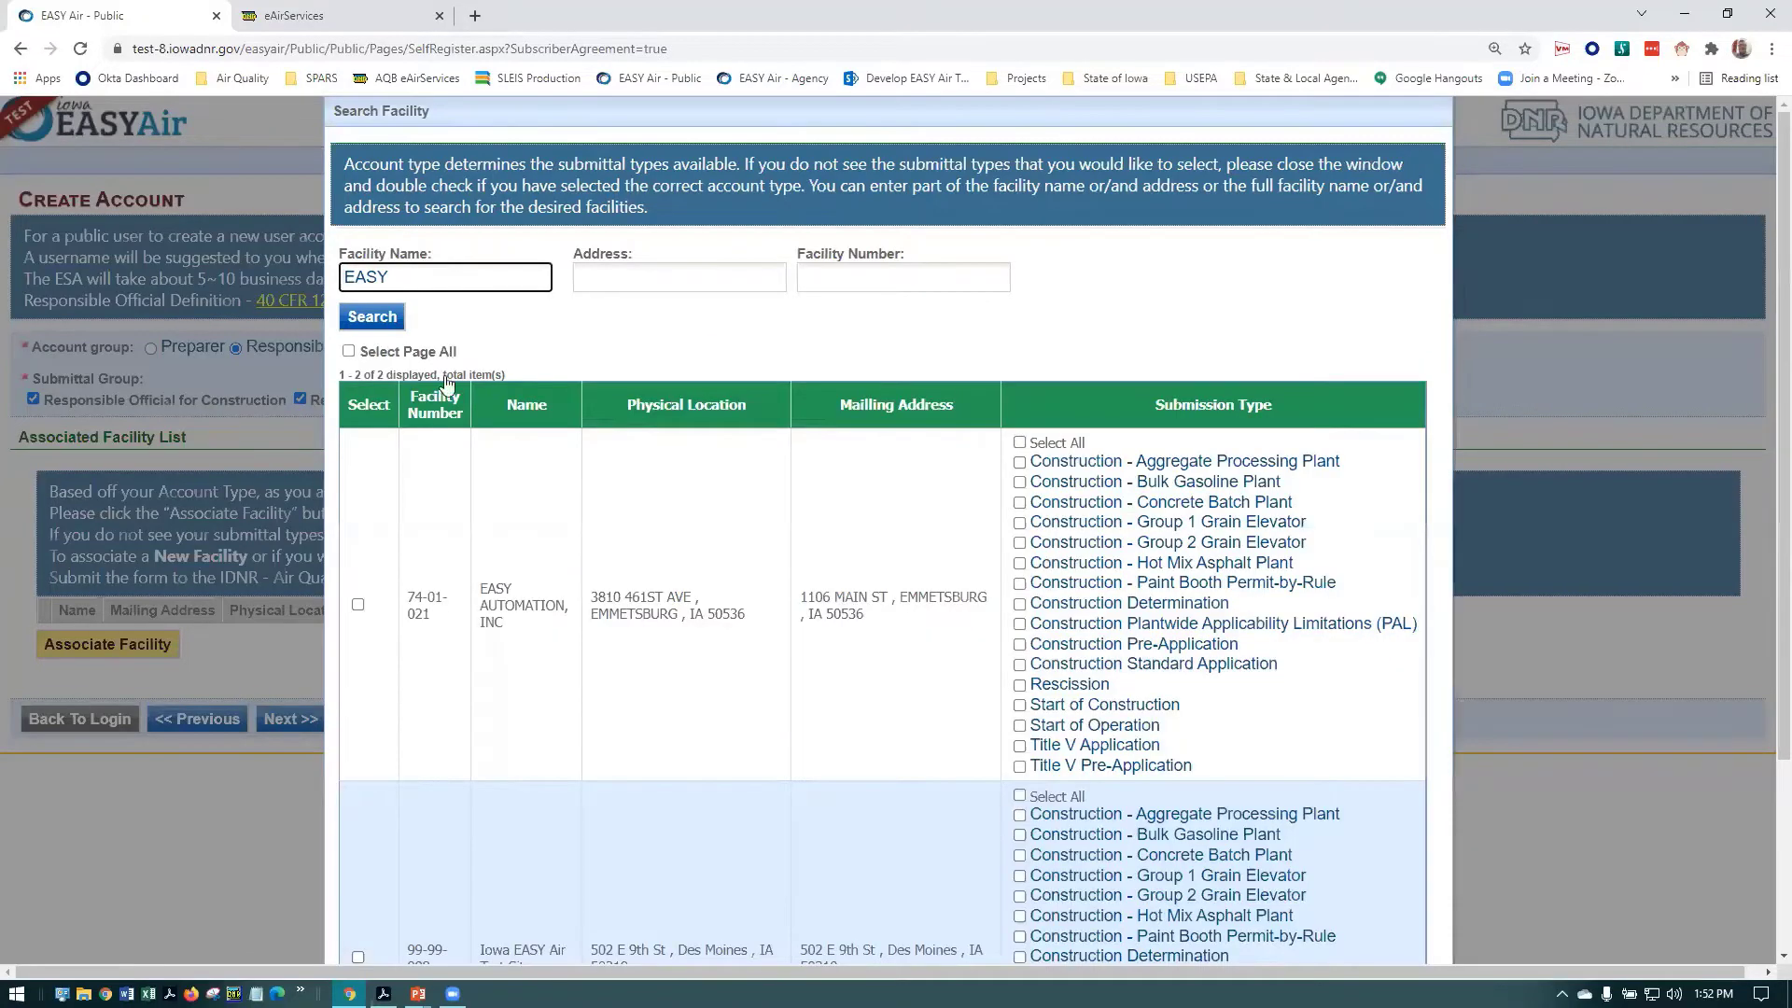
scroll(498, 651, "down", 3)
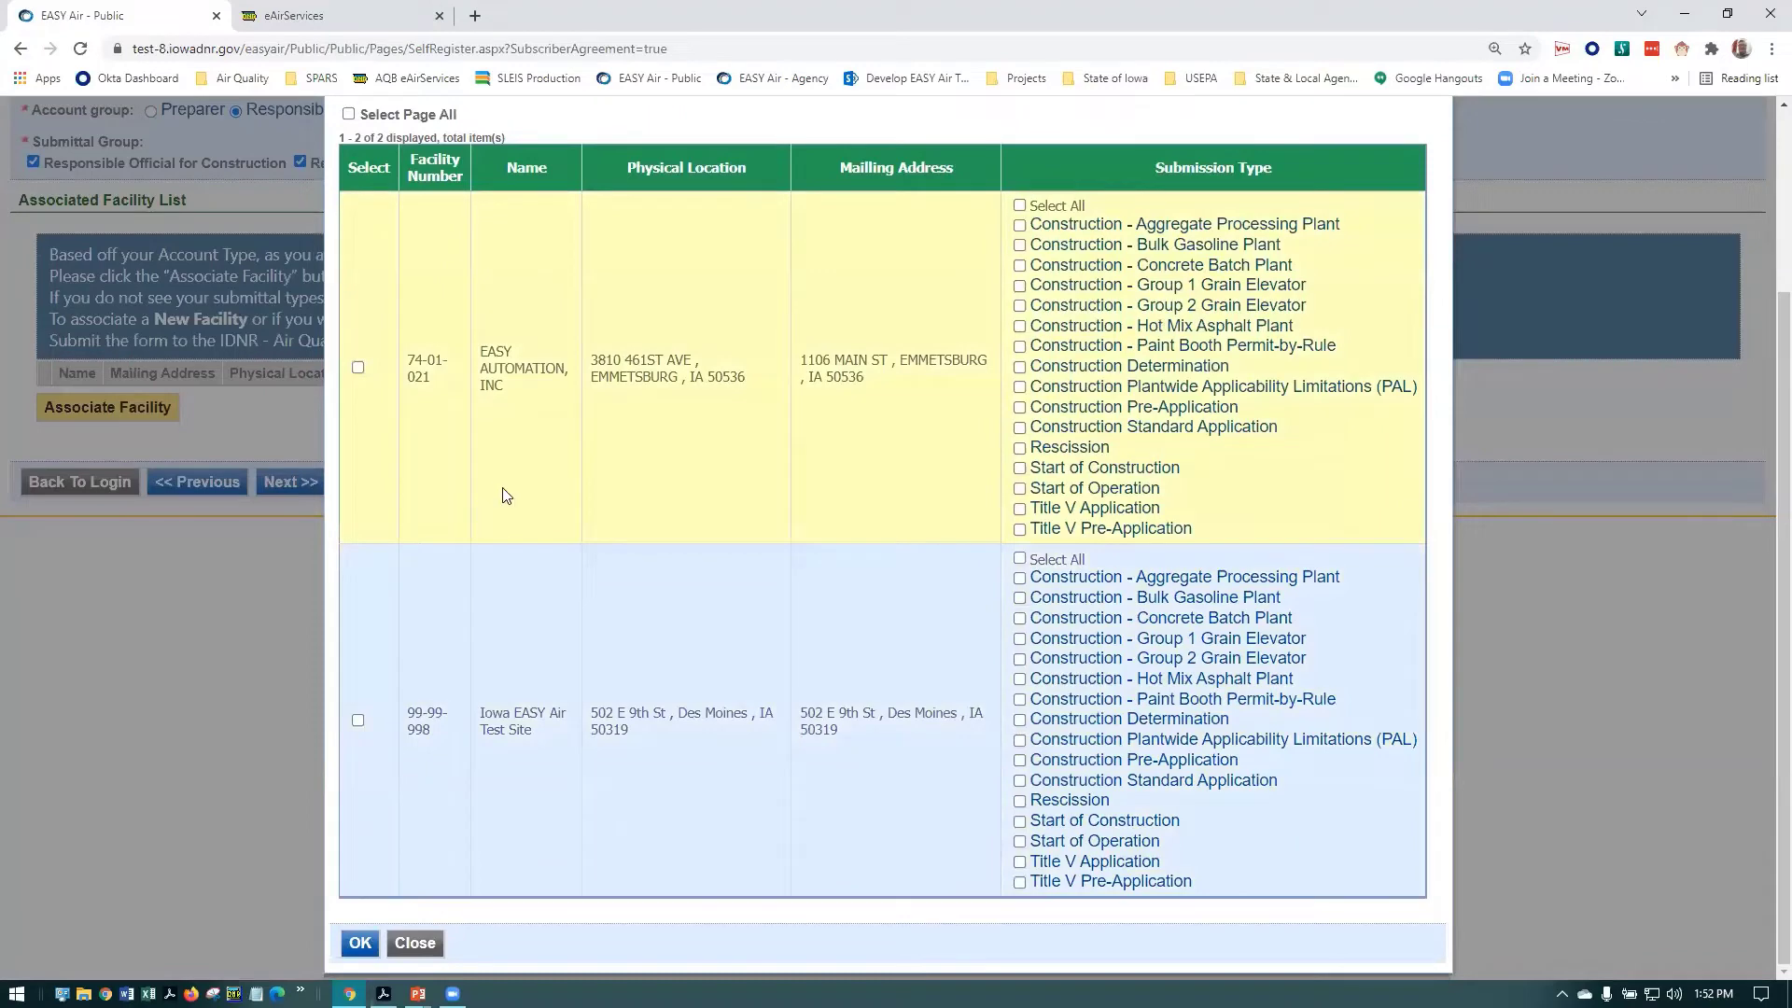
scroll(505, 495, "up", 2)
scroll(506, 381, "up", 1)
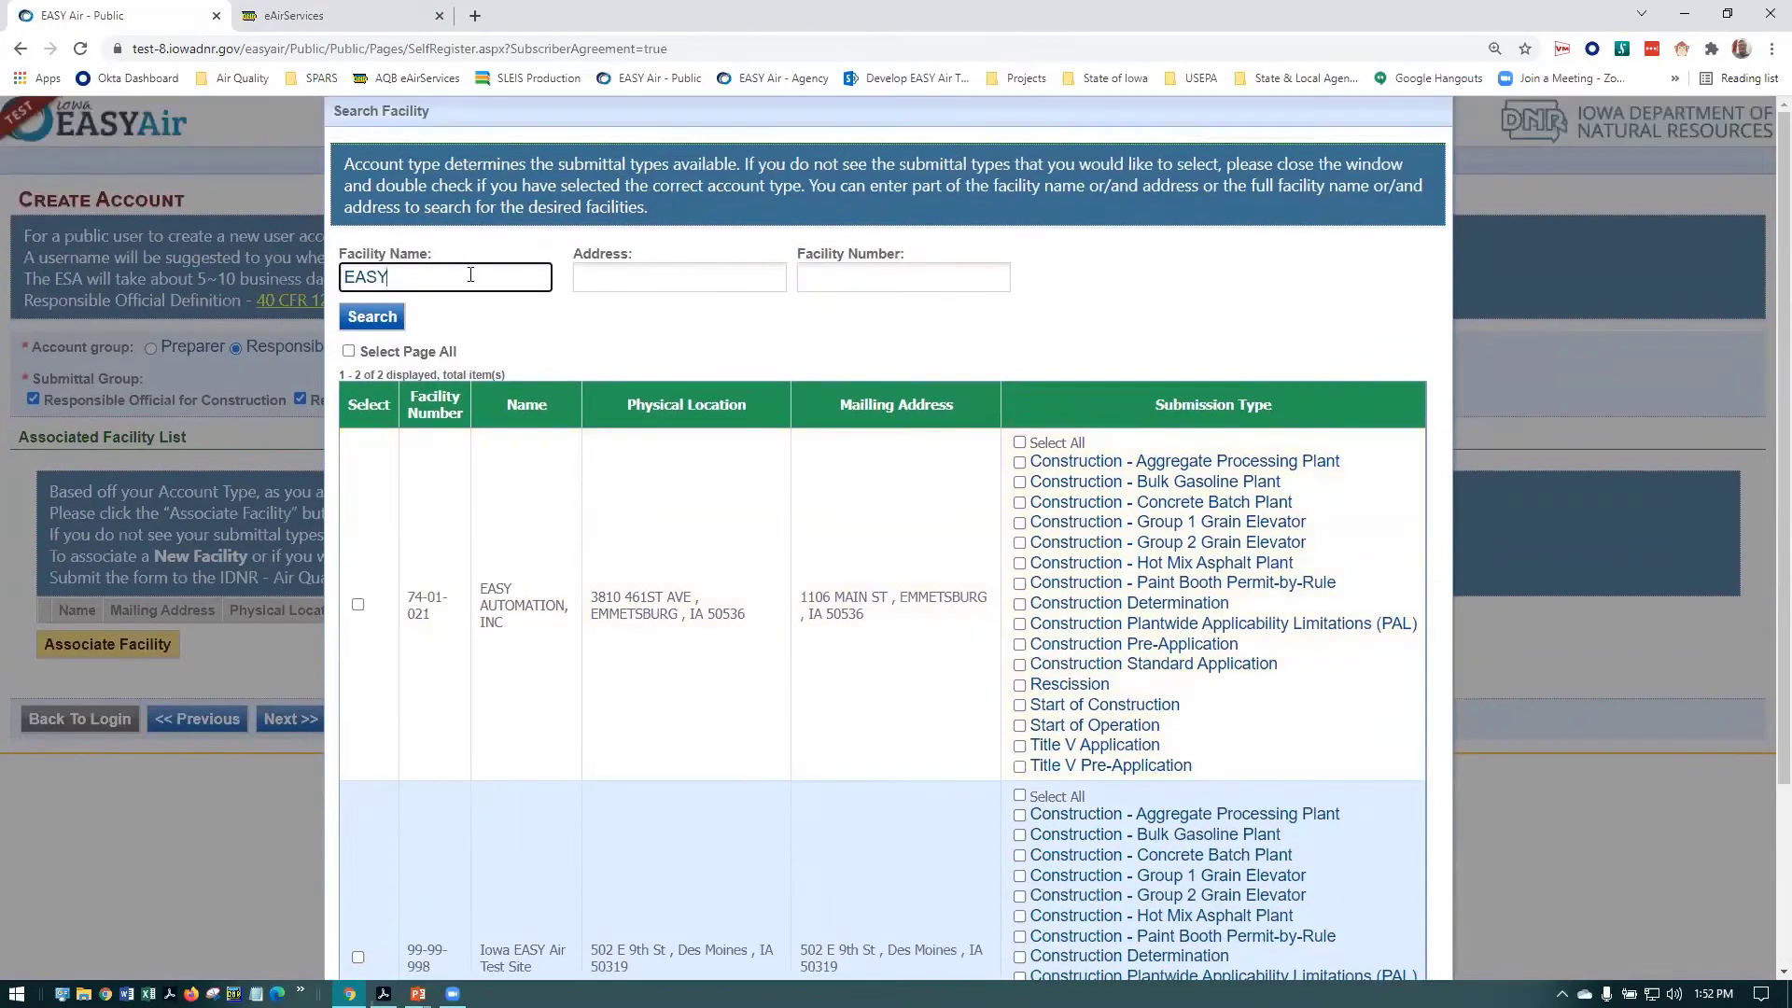
type("Air")
key("Return")
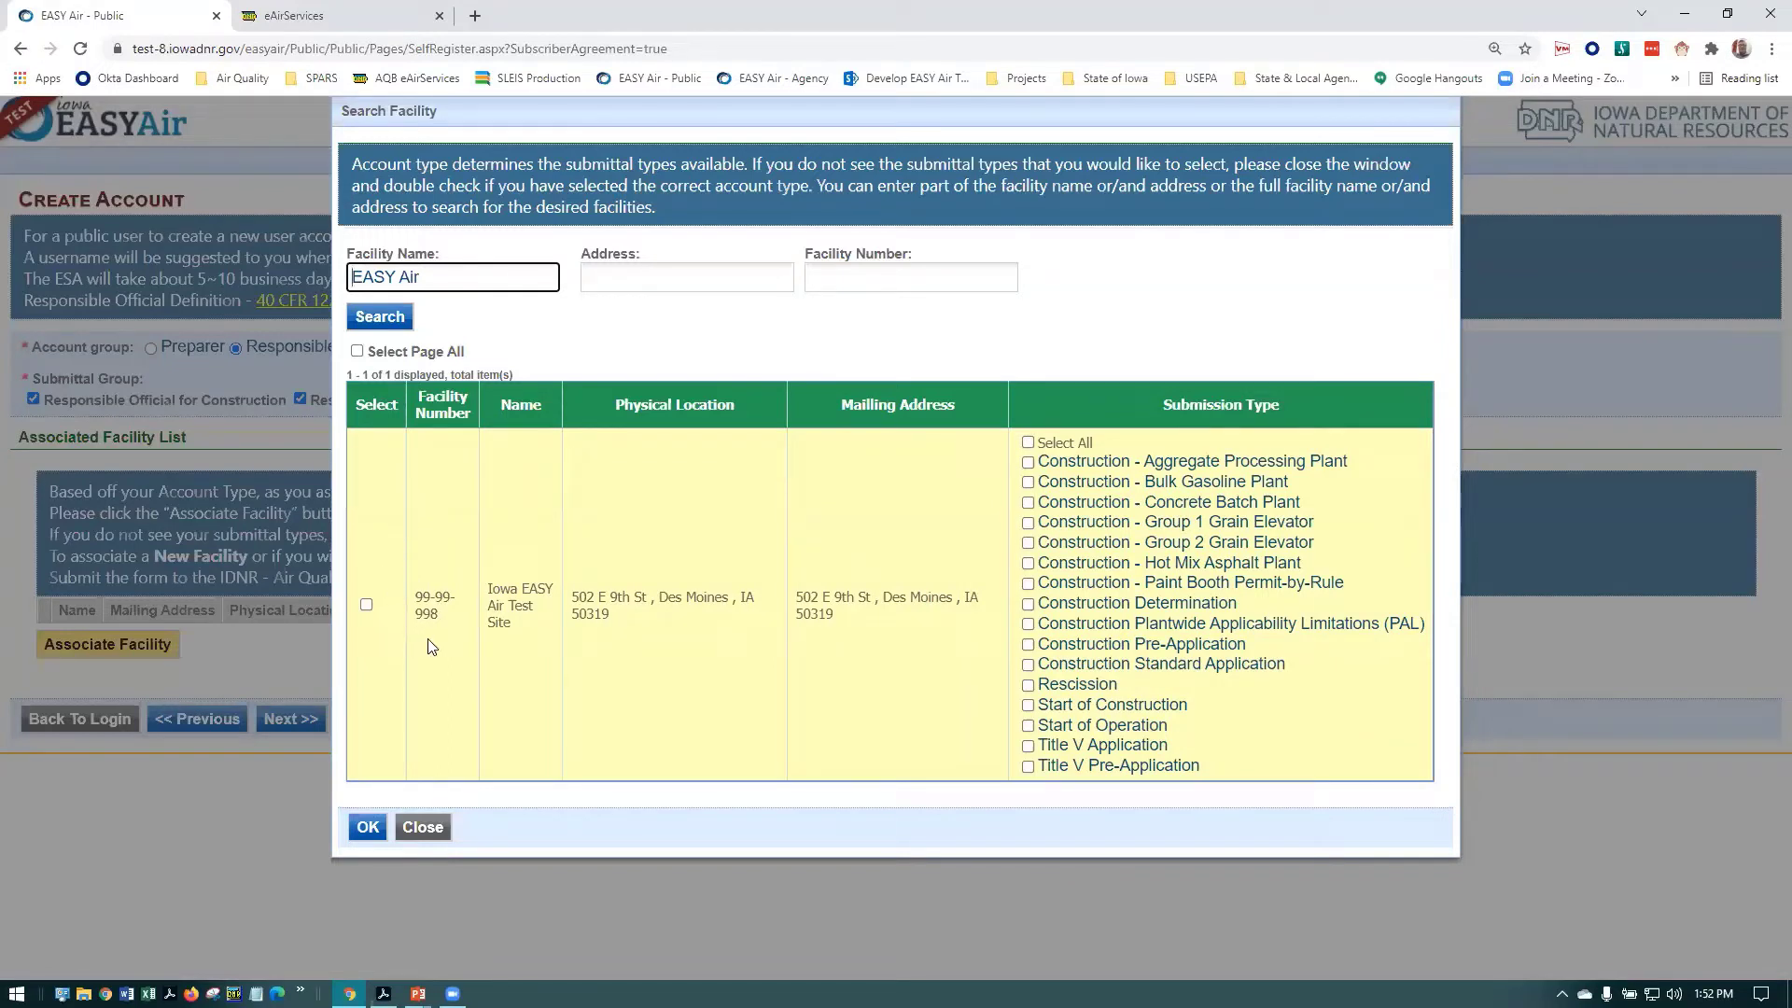
Select the Iowa EASY Air Test Site, check Select All submission types, and save with OK
left_click(366, 604)
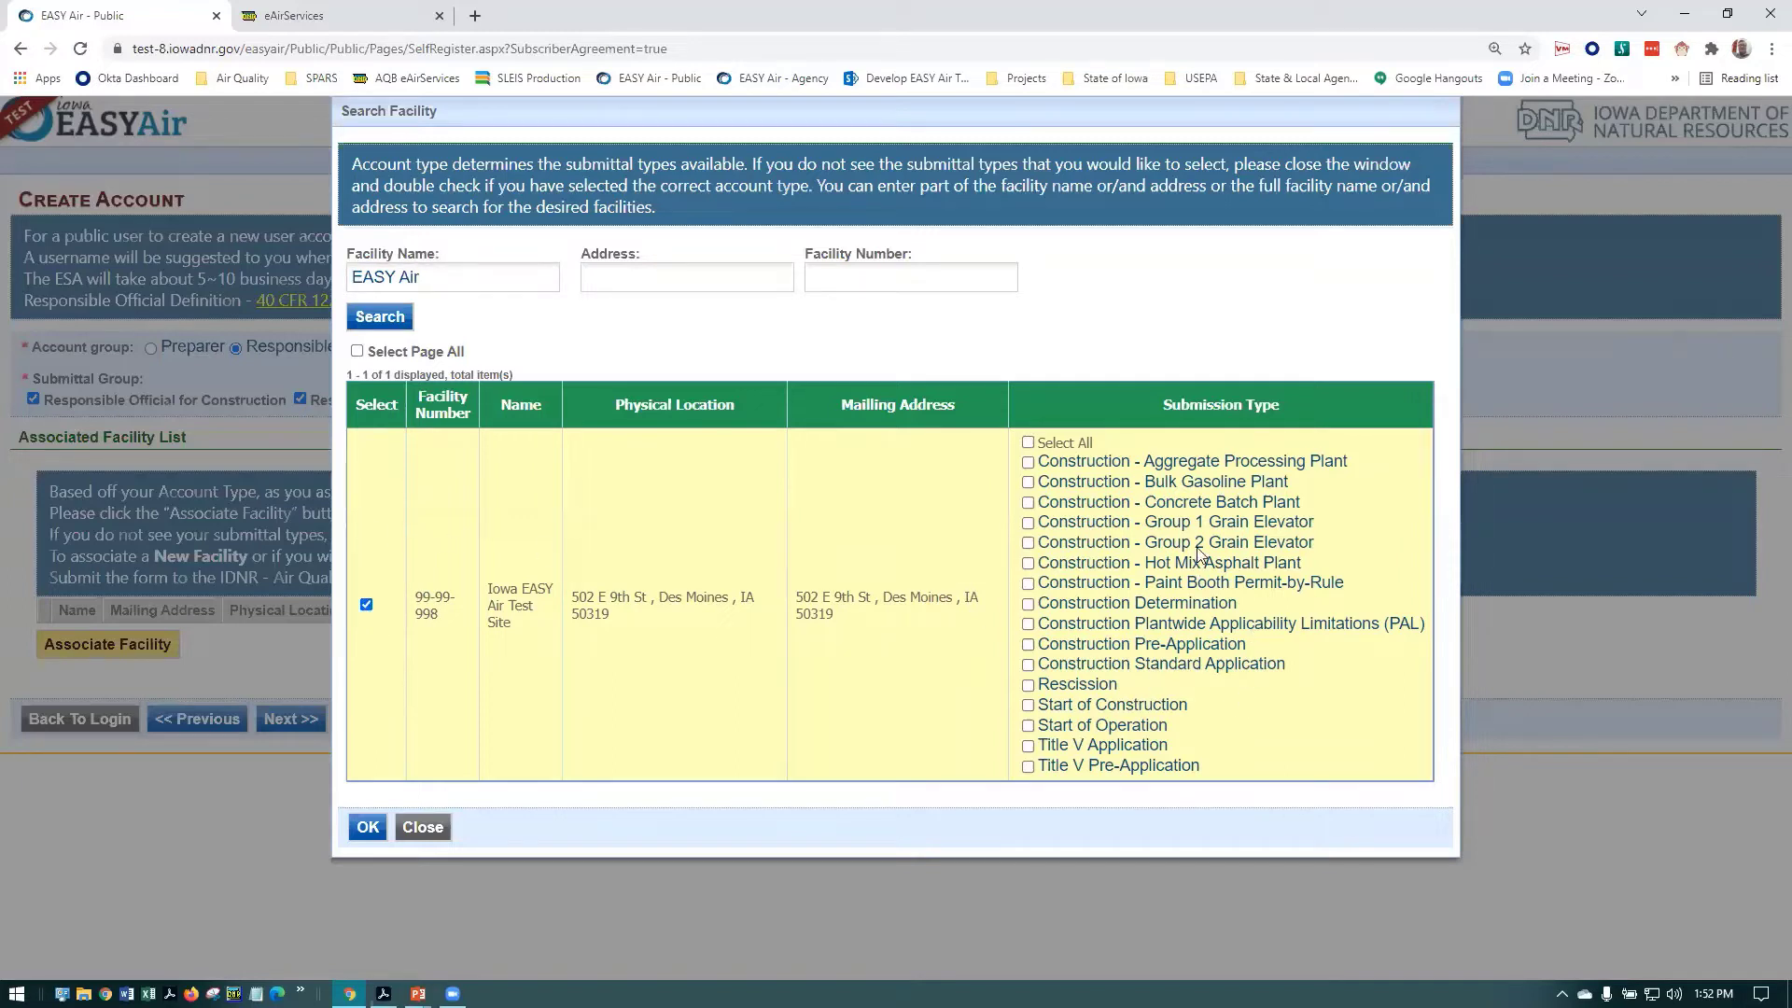
left_click(1028, 443)
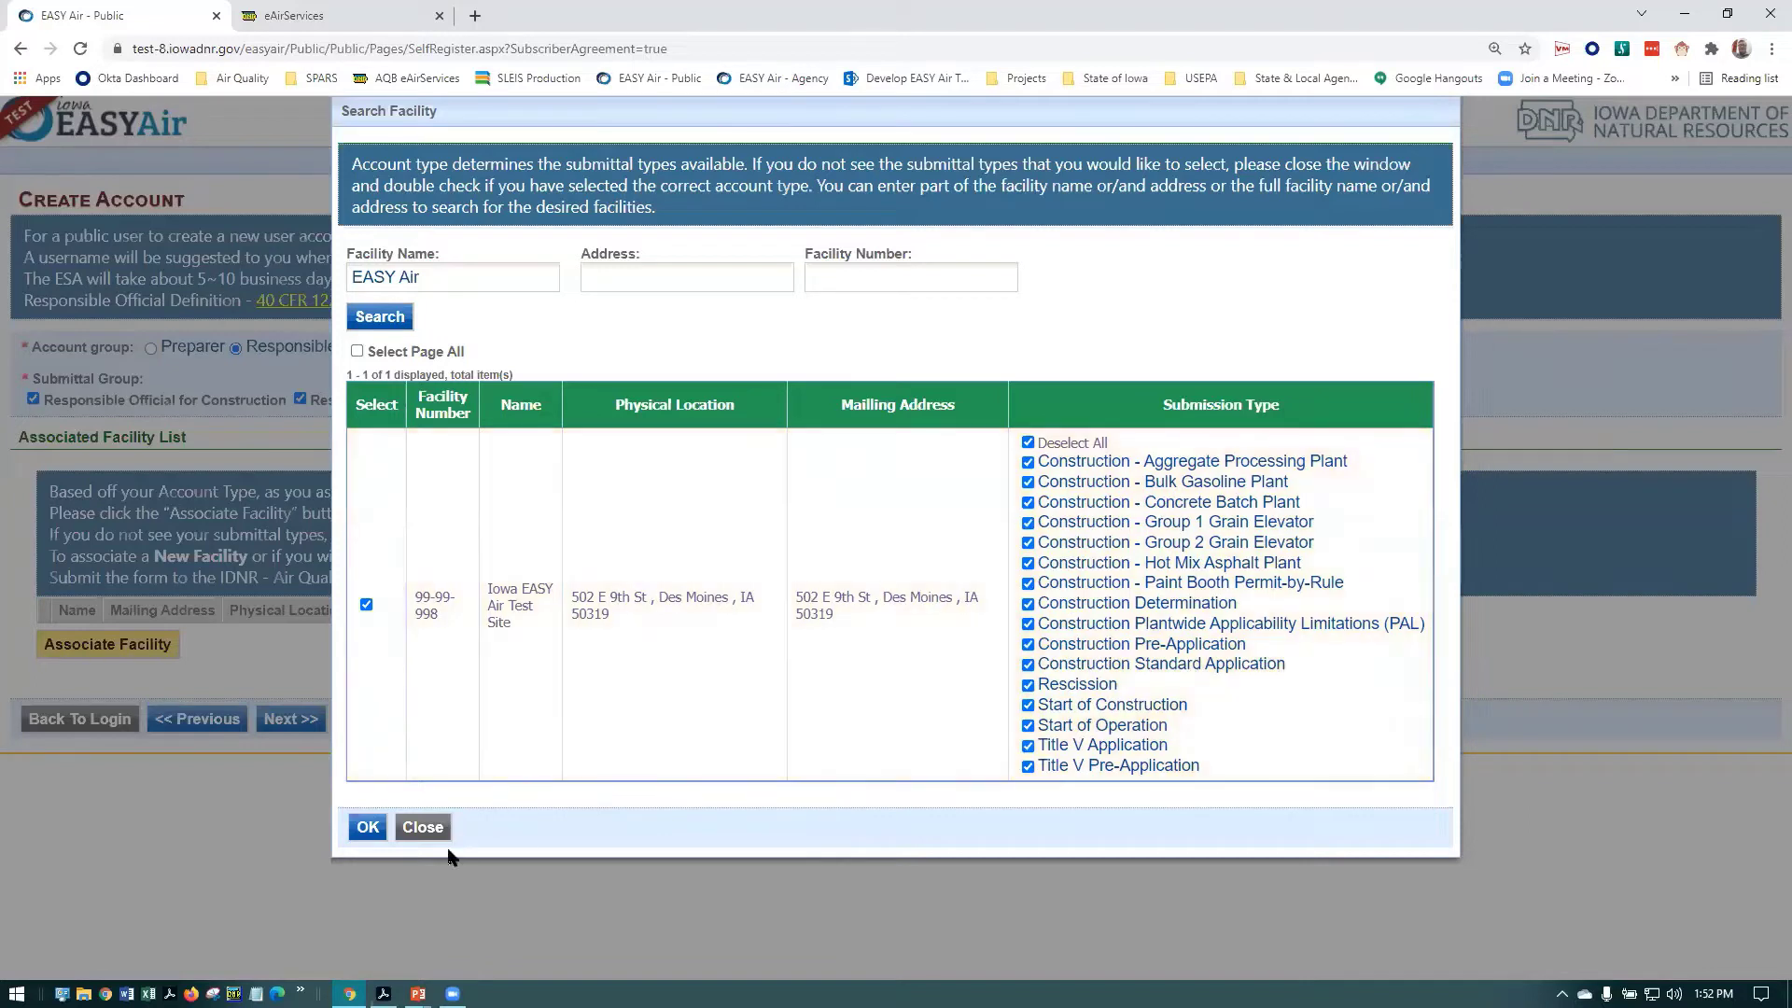
left_click(368, 827)
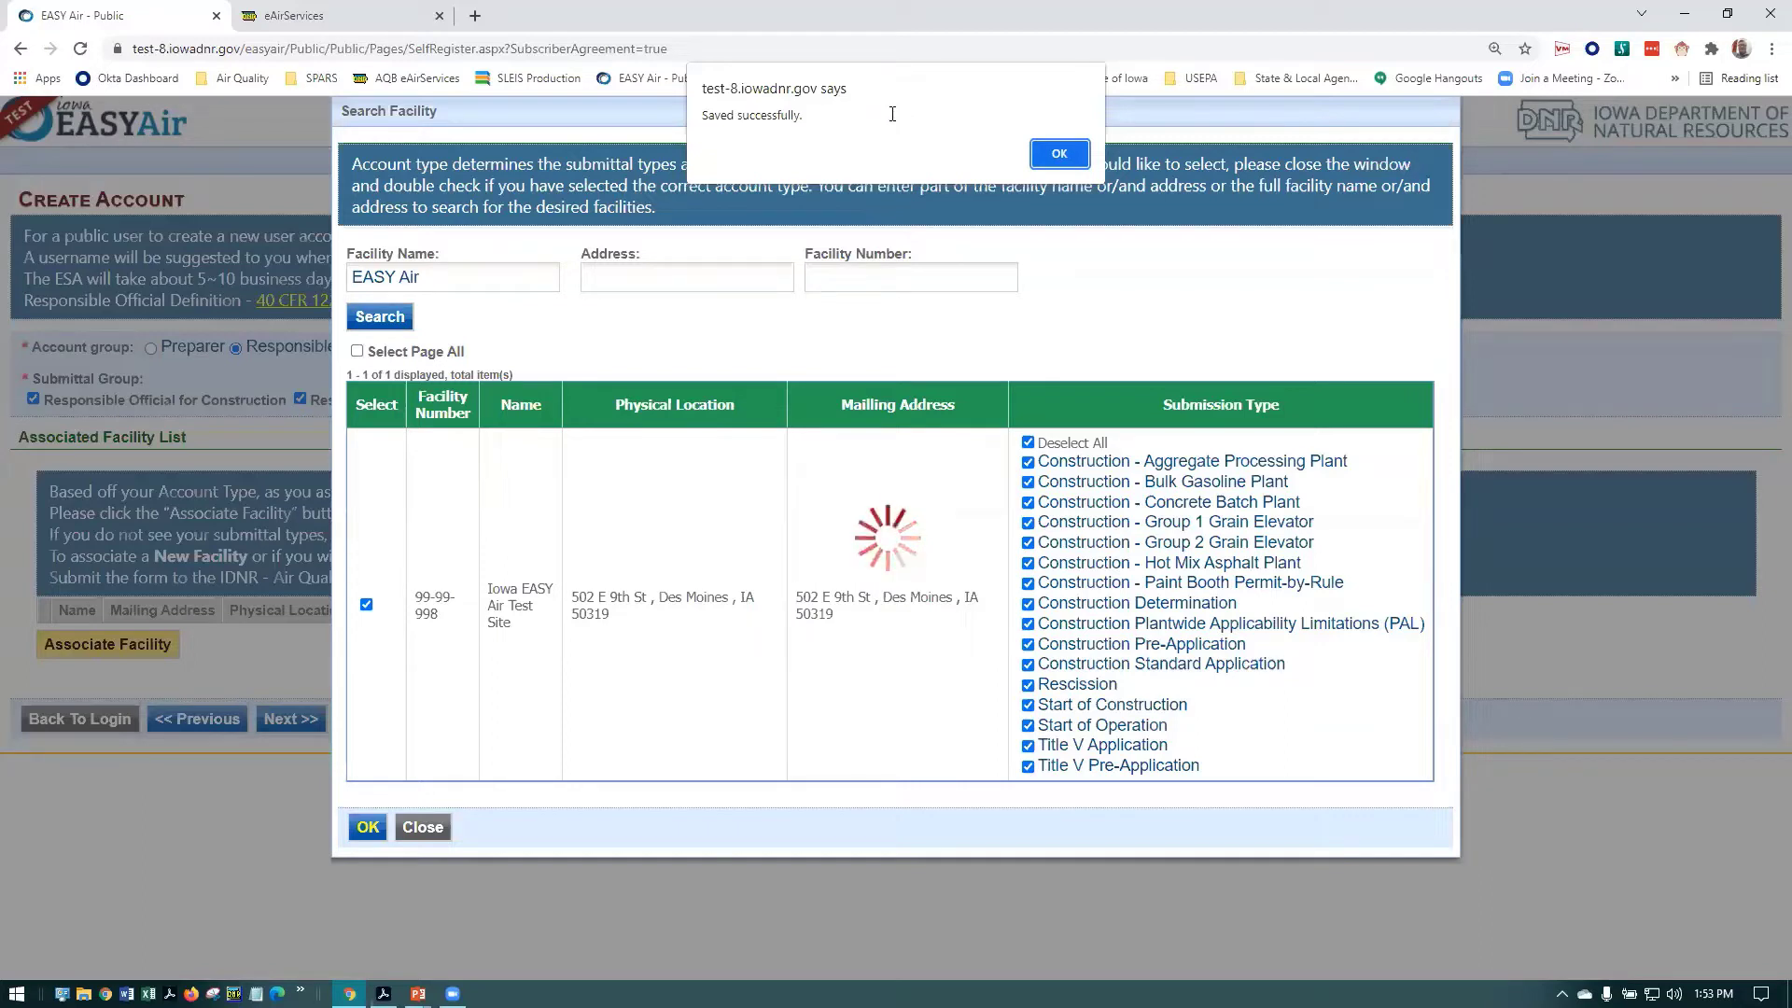
Dismiss the saved alert, close Search Facility, review the Pending types, and continue with Next
left_click(1051, 151)
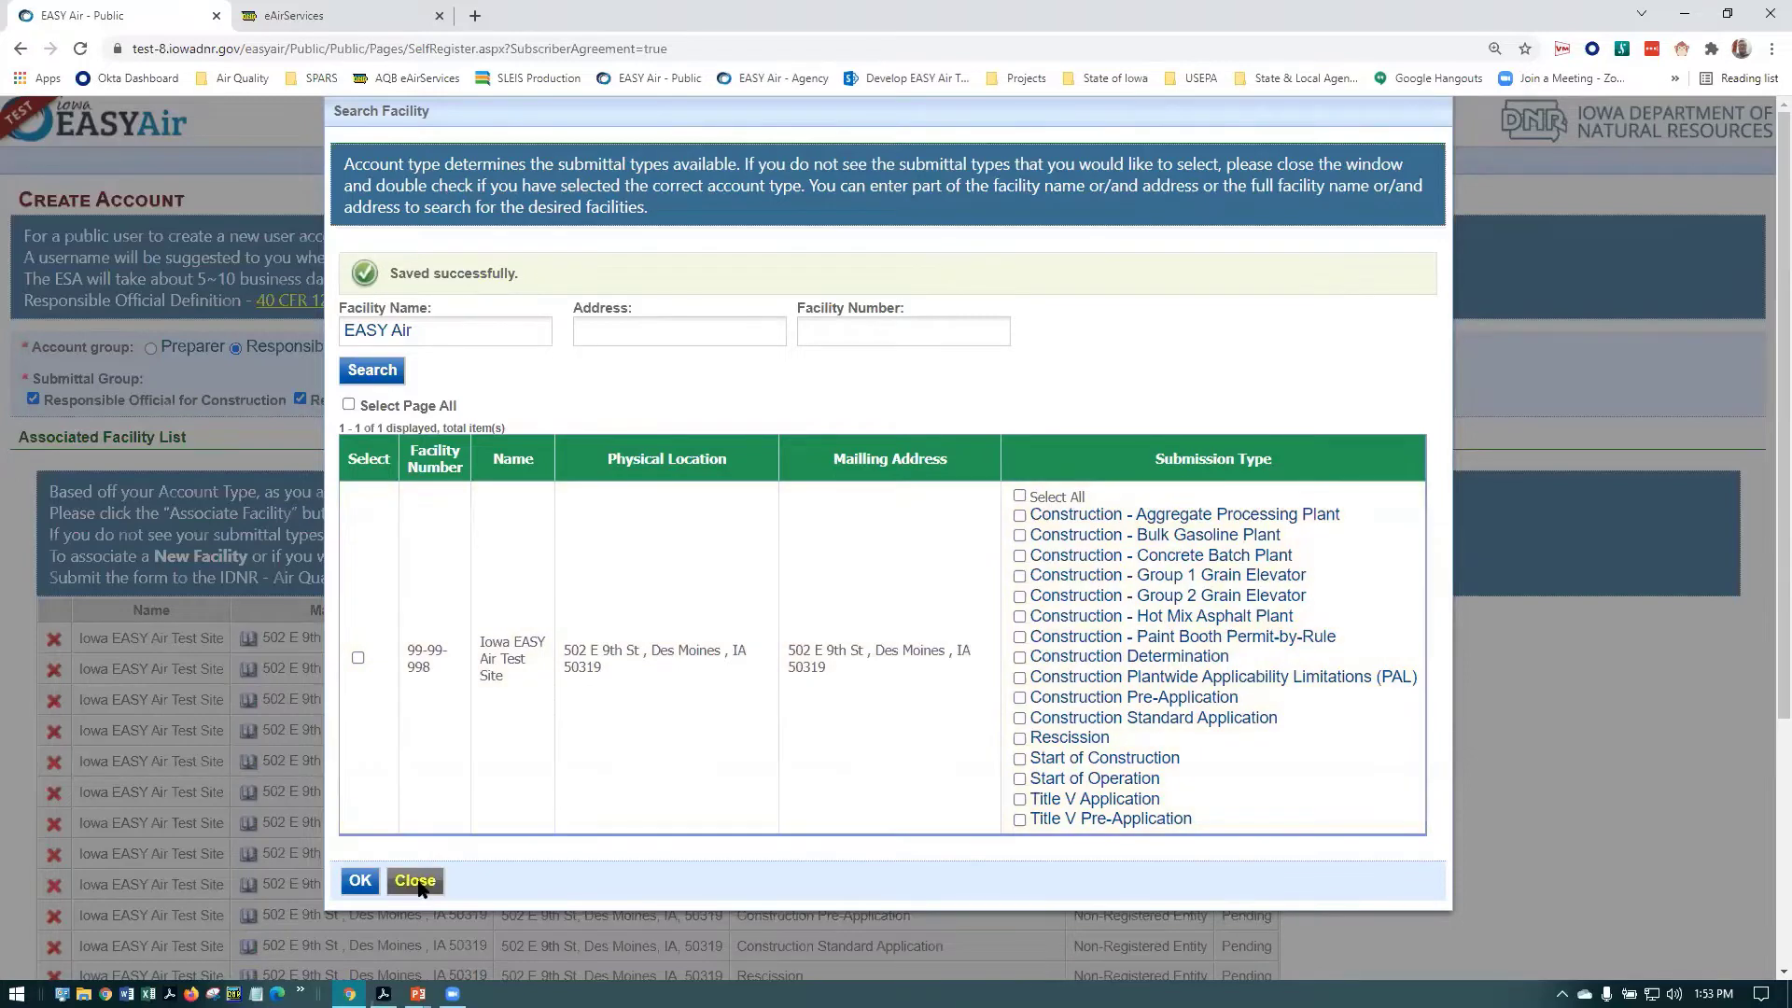
left_click(416, 882)
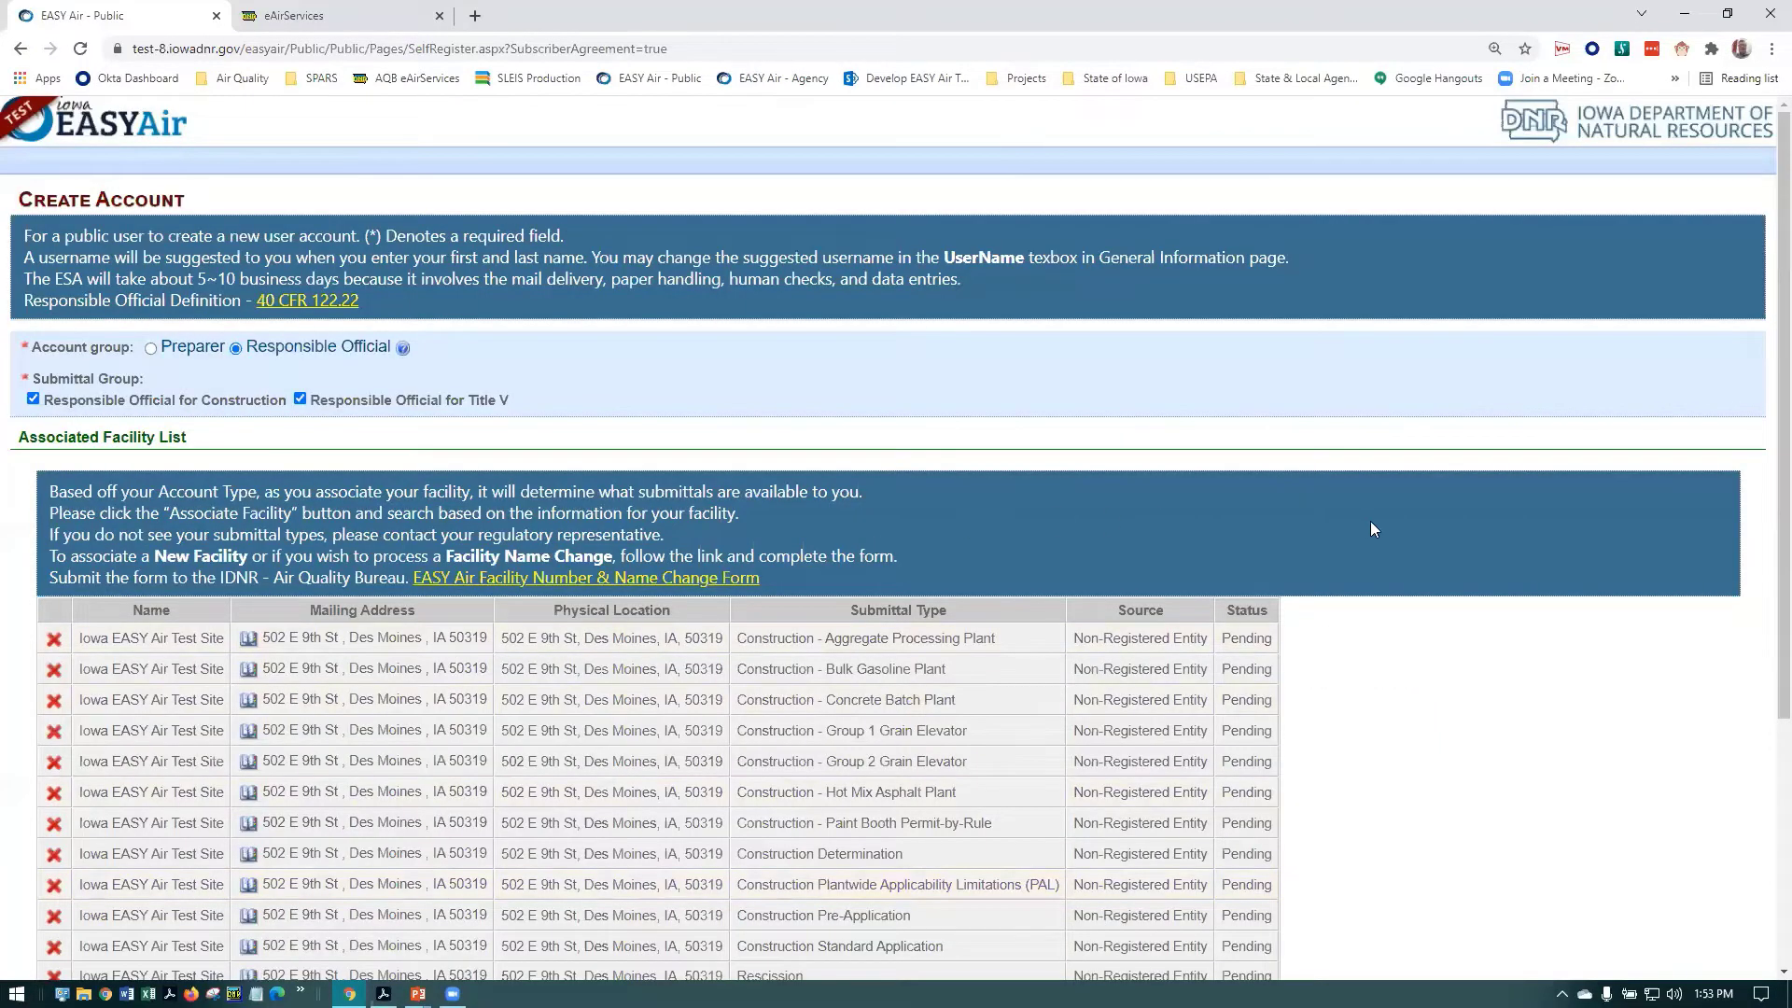
scroll(1372, 523, "down", 4)
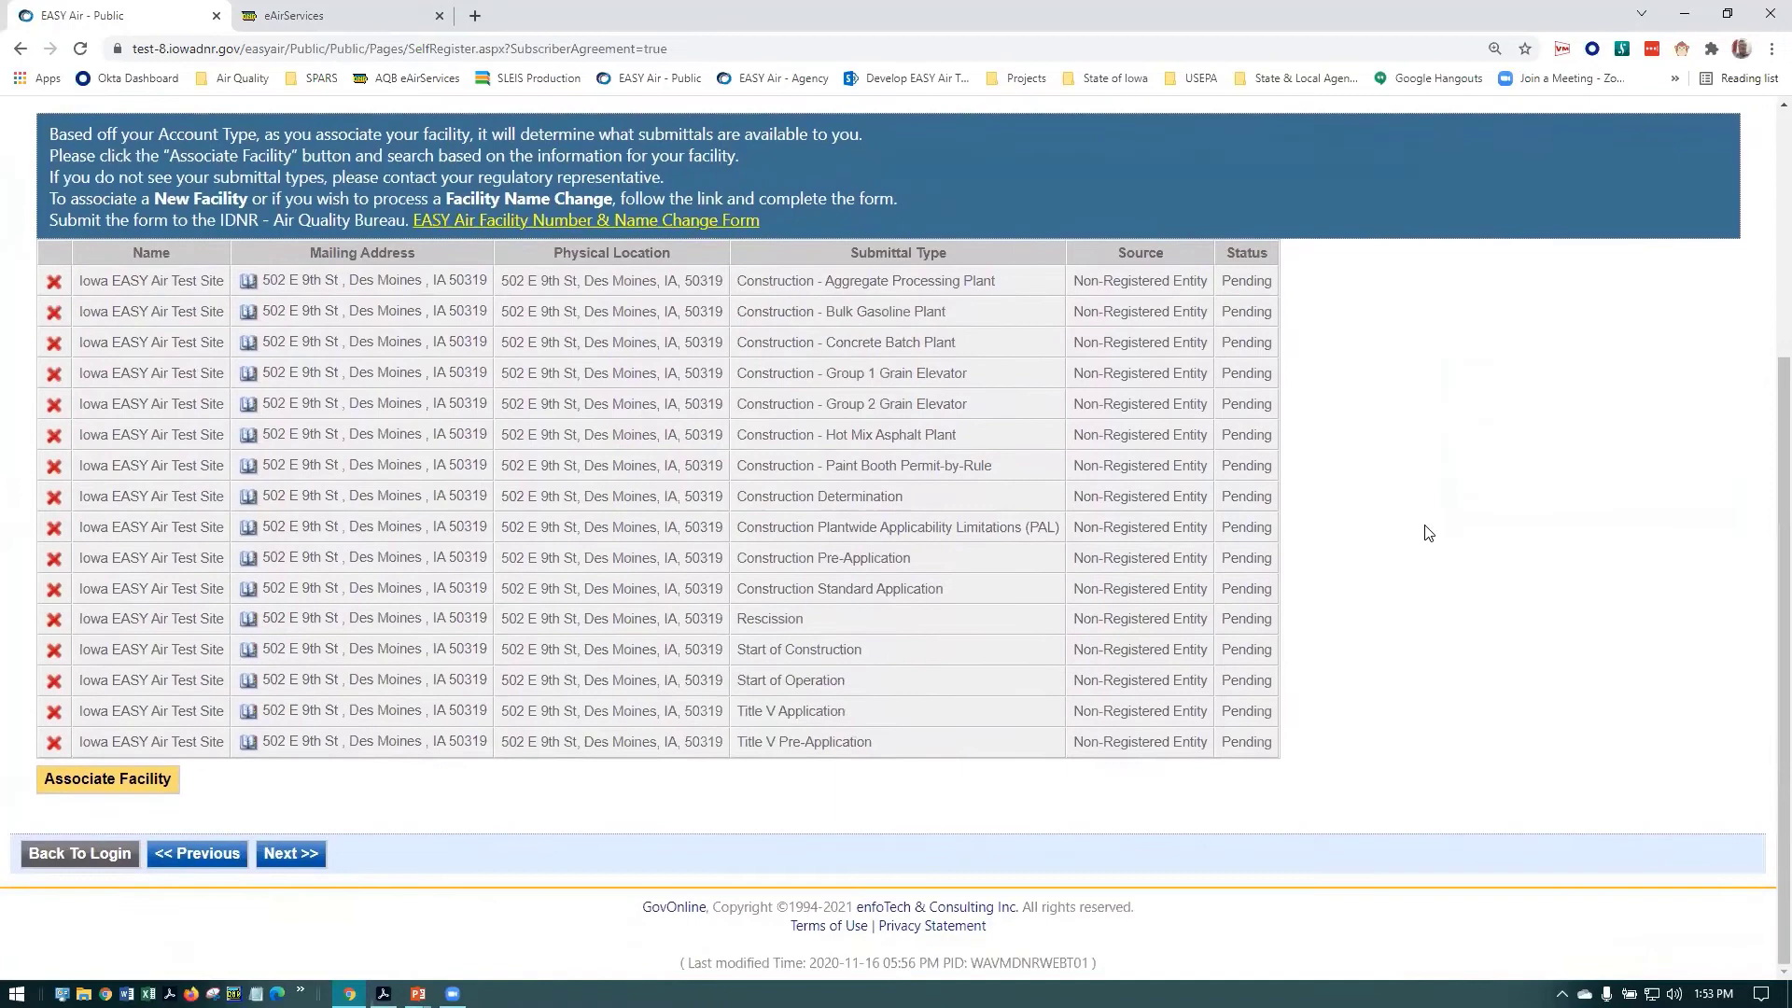
scroll(1428, 532, "up", 1)
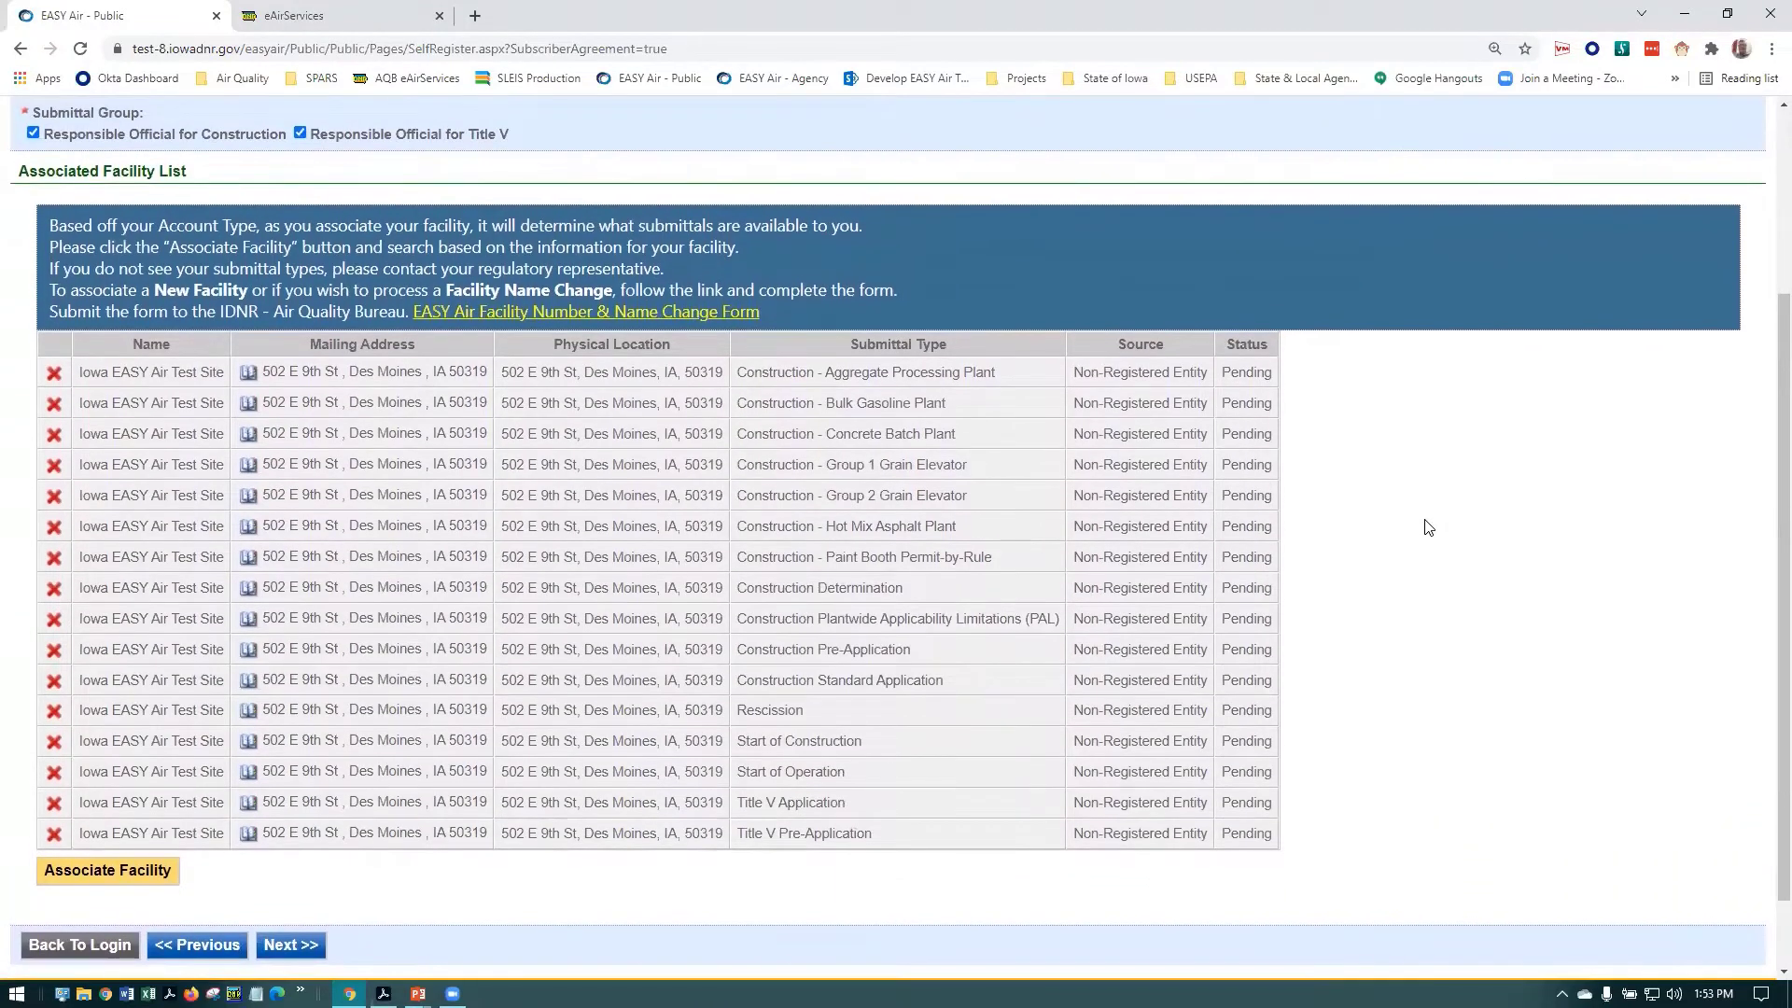
scroll(1428, 527, "down", 1)
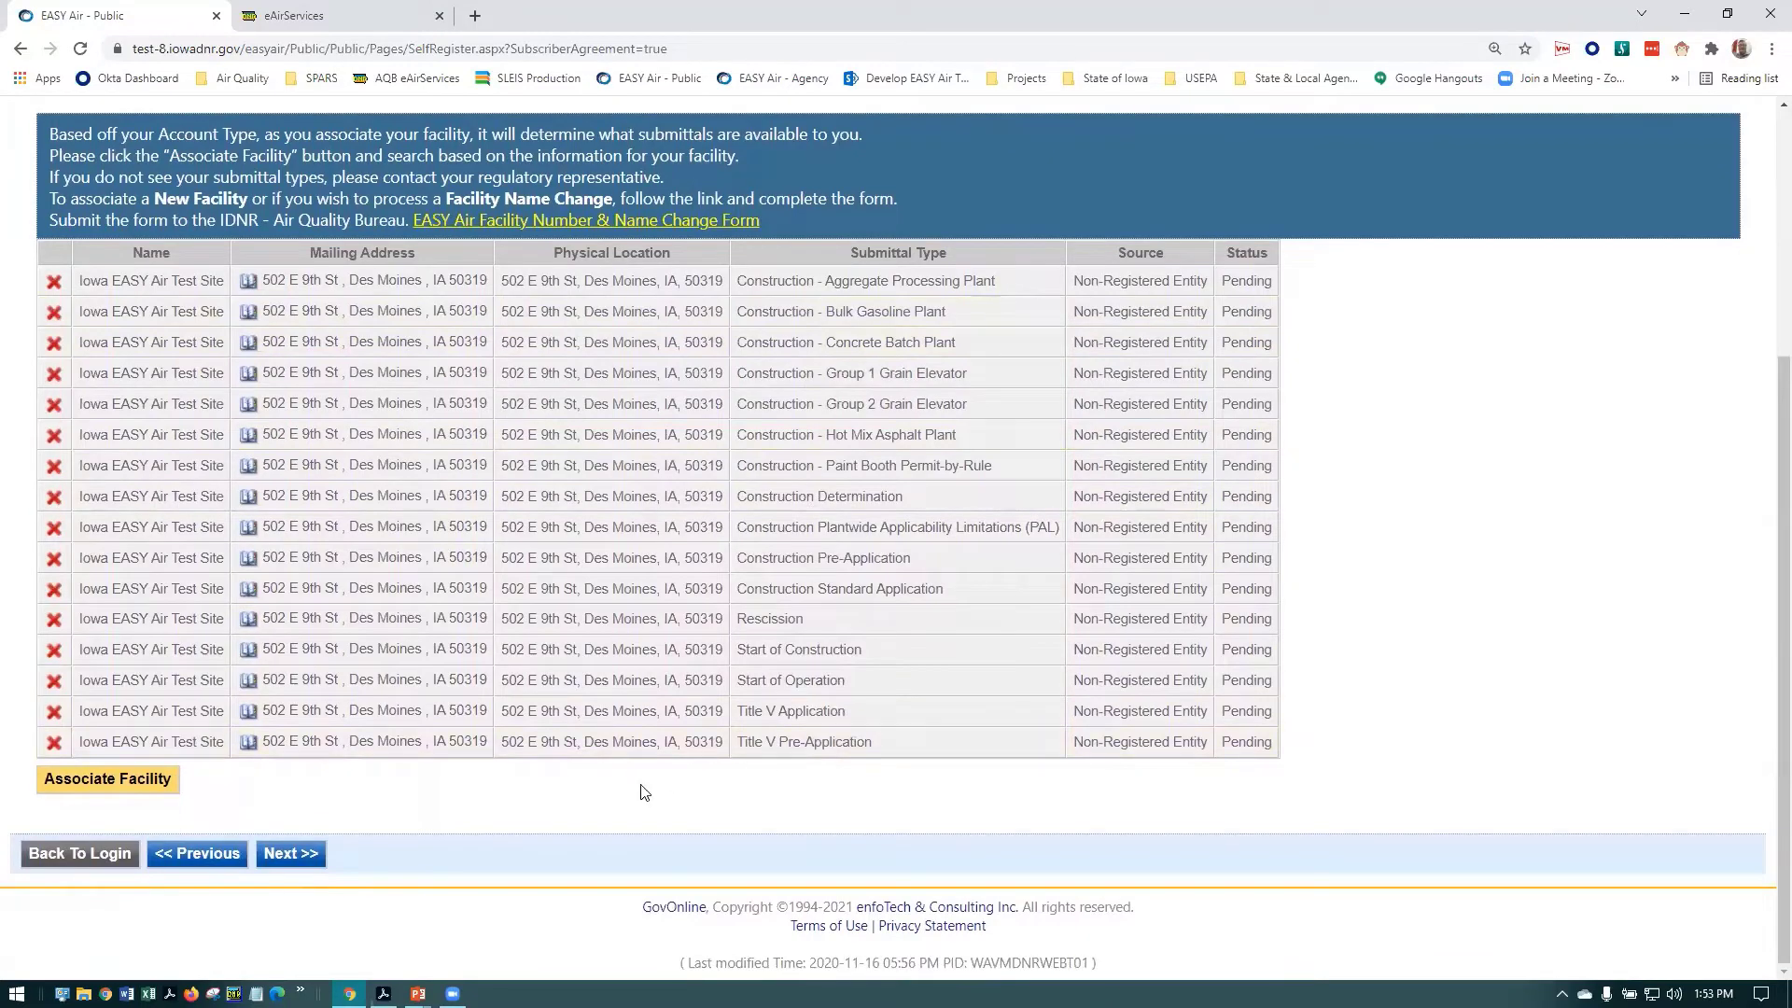
left_click(291, 852)
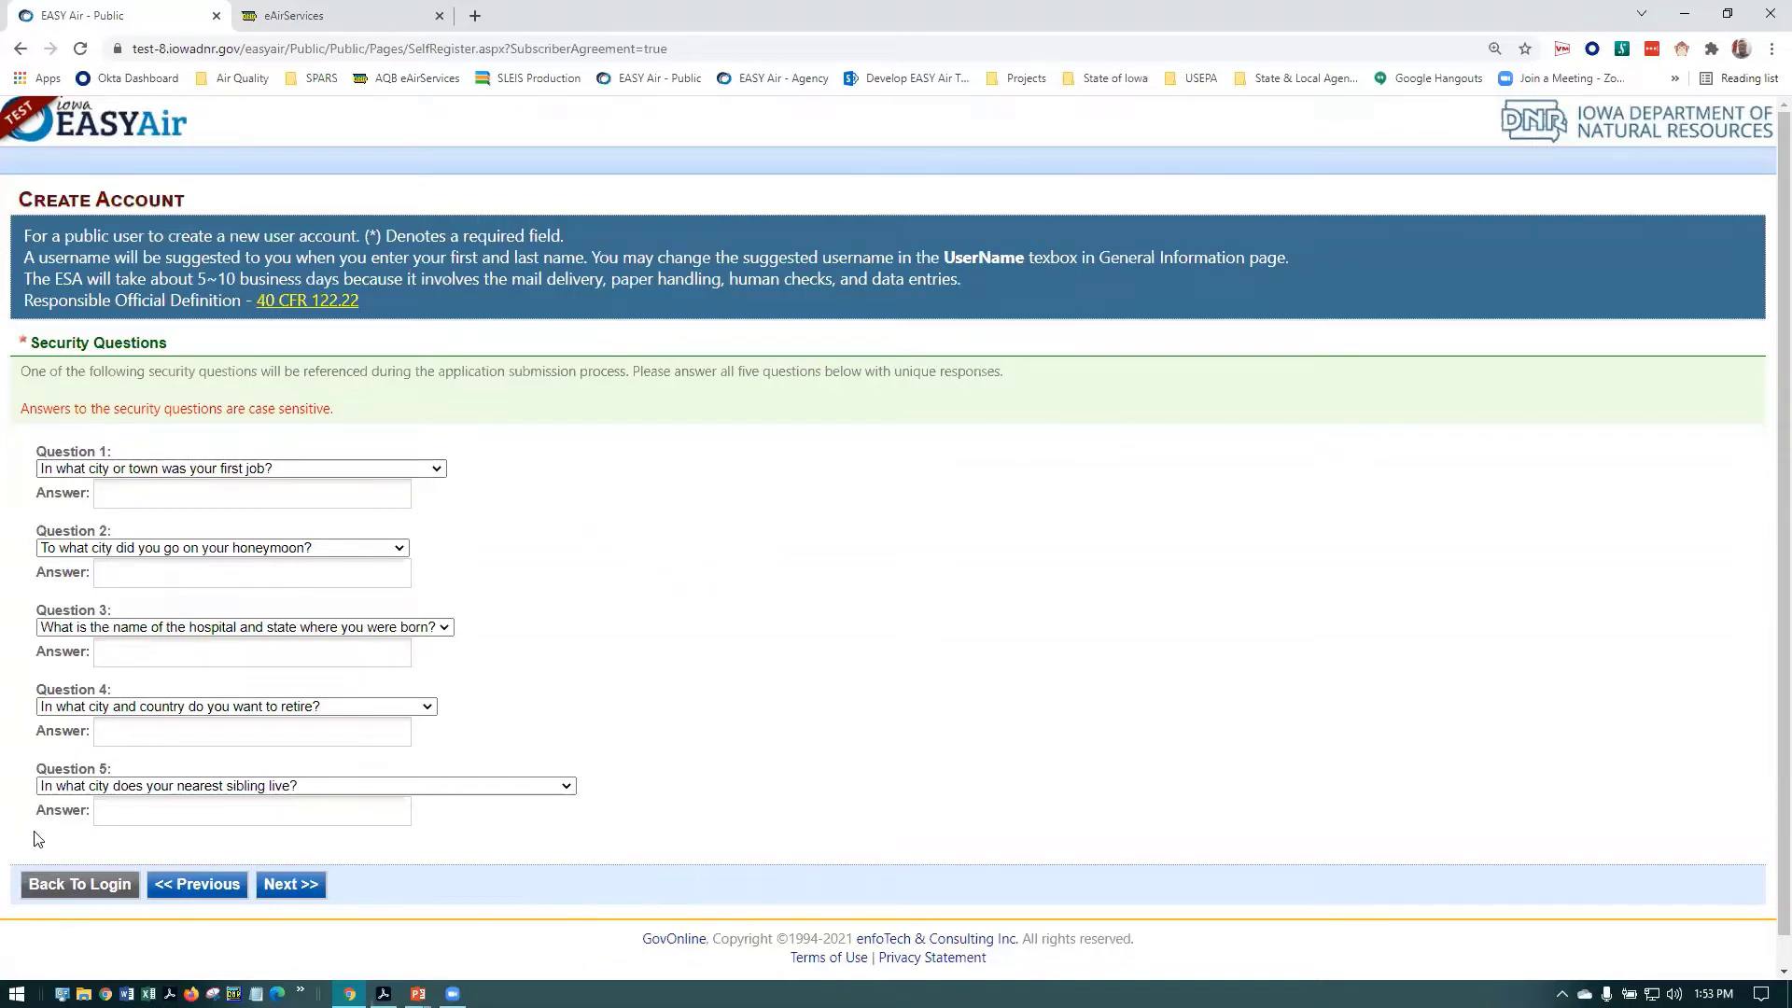
Keep the default security questions and type an answer for each of the five
left_click(438, 468)
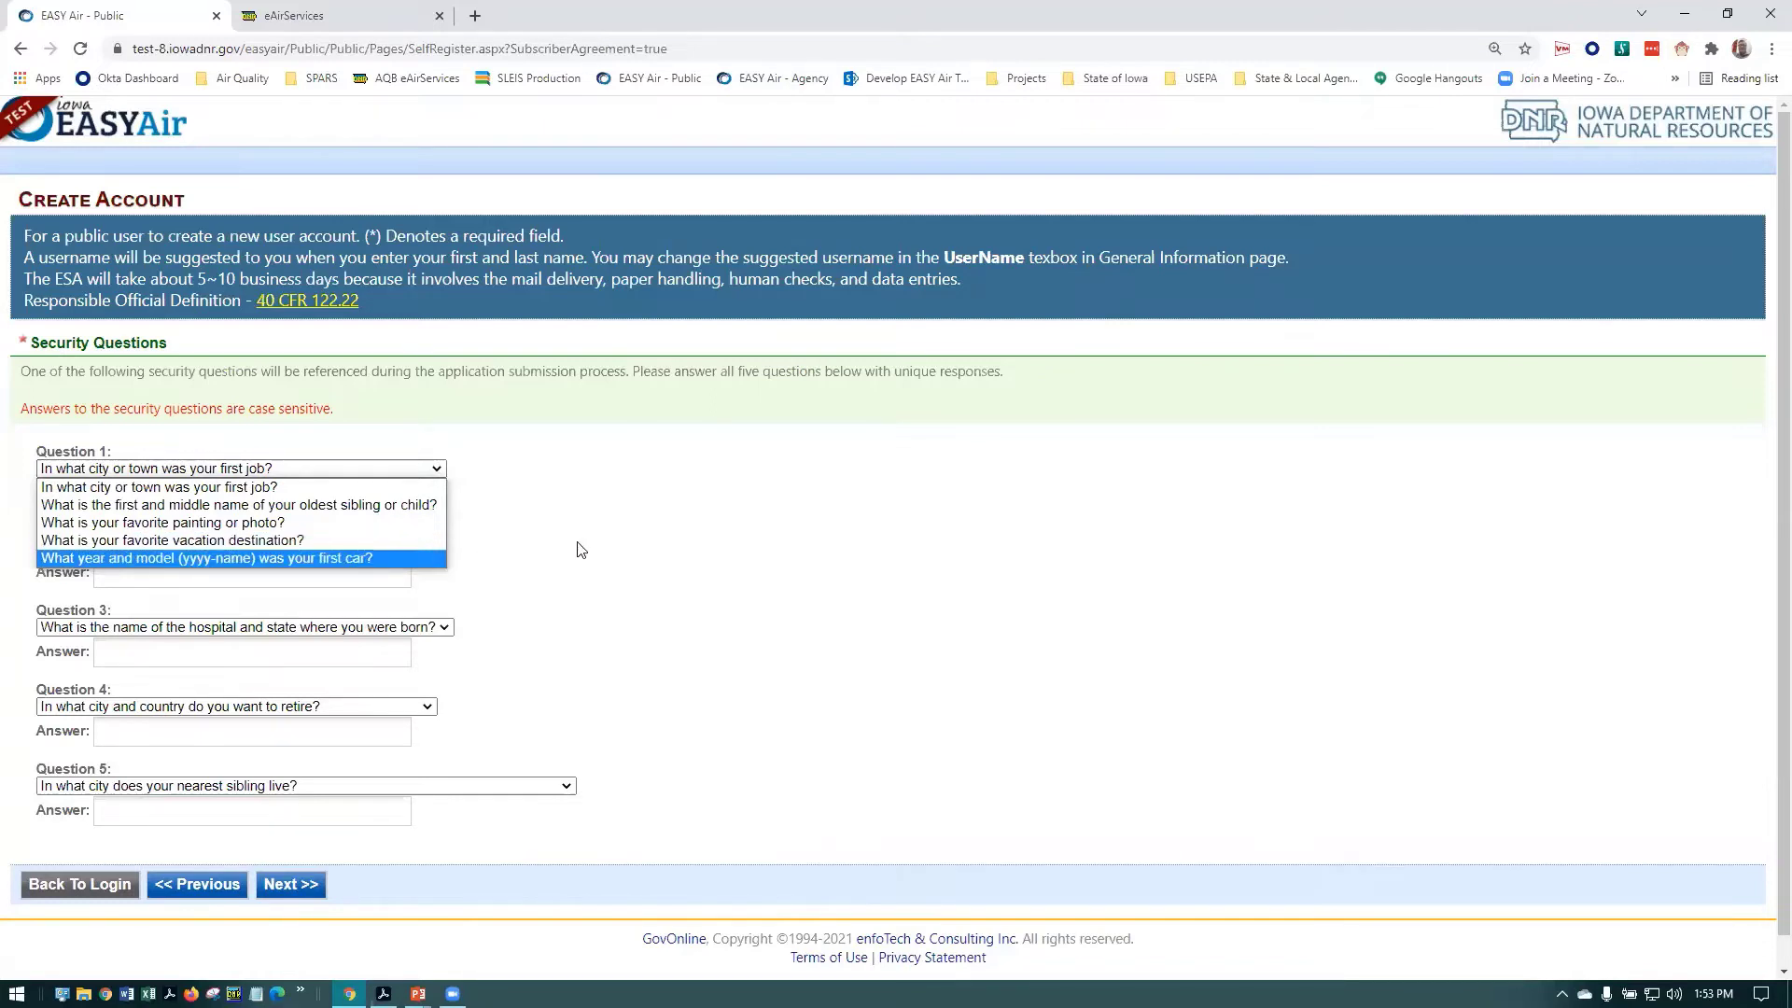
left_click(334, 471)
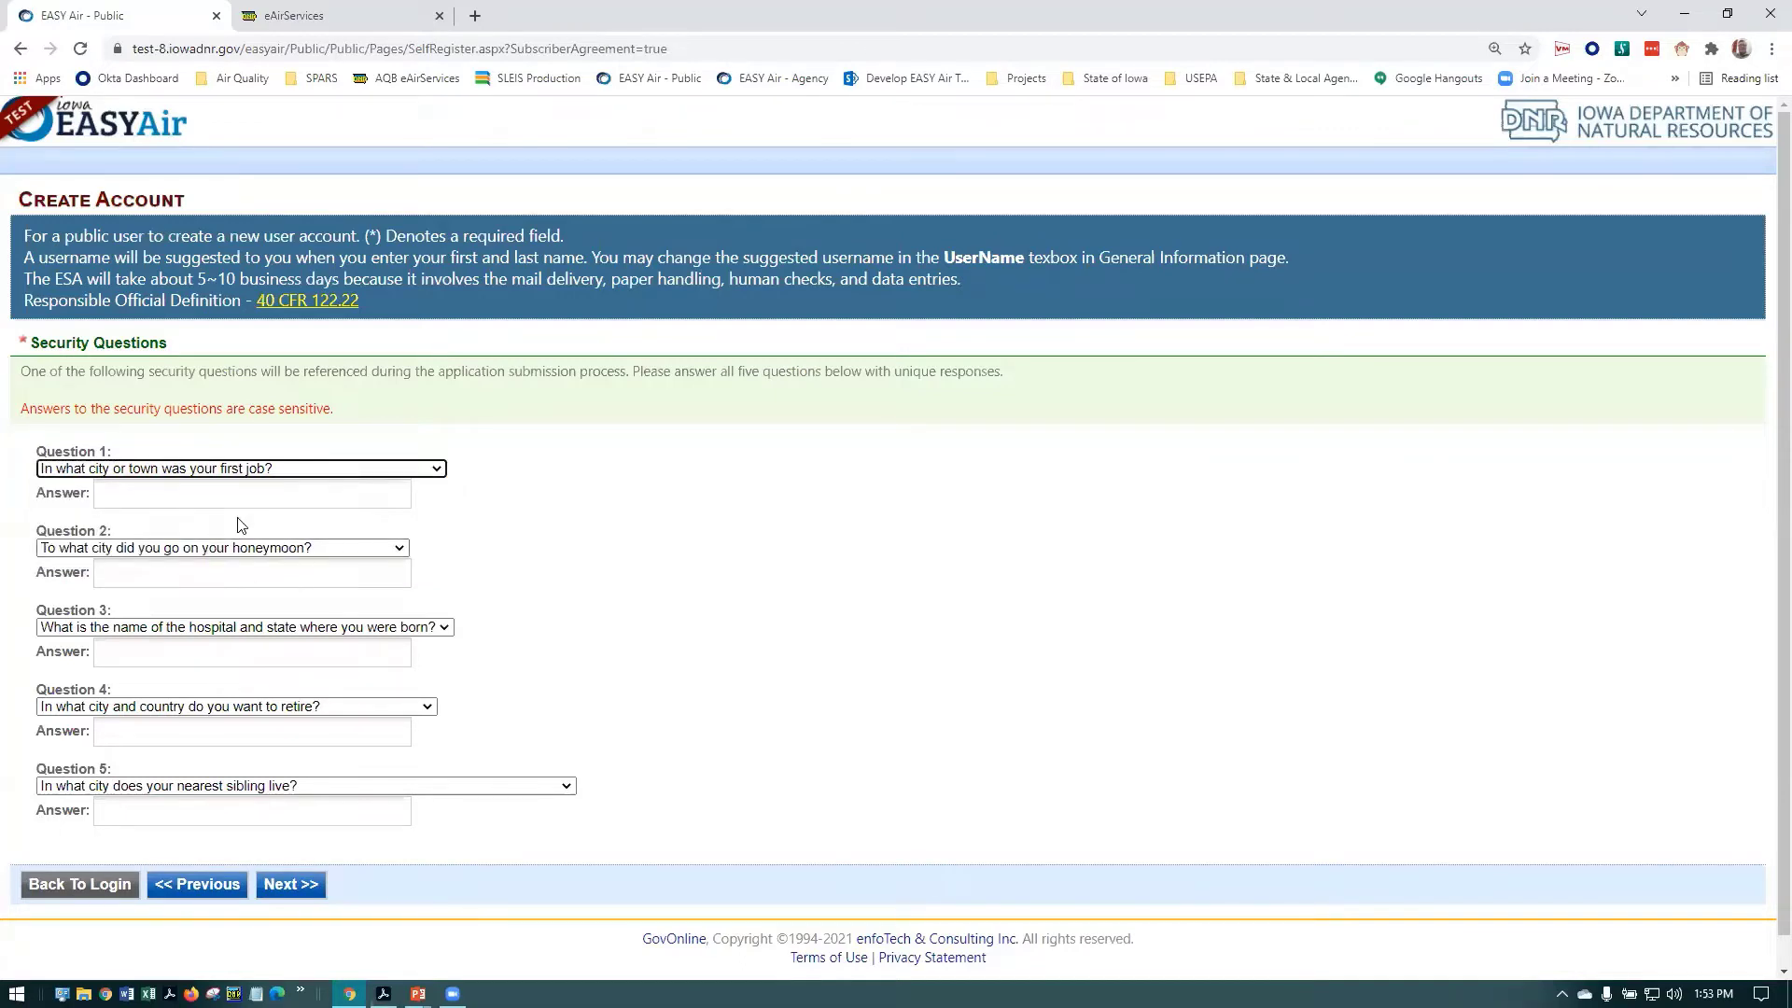
left_click(258, 497)
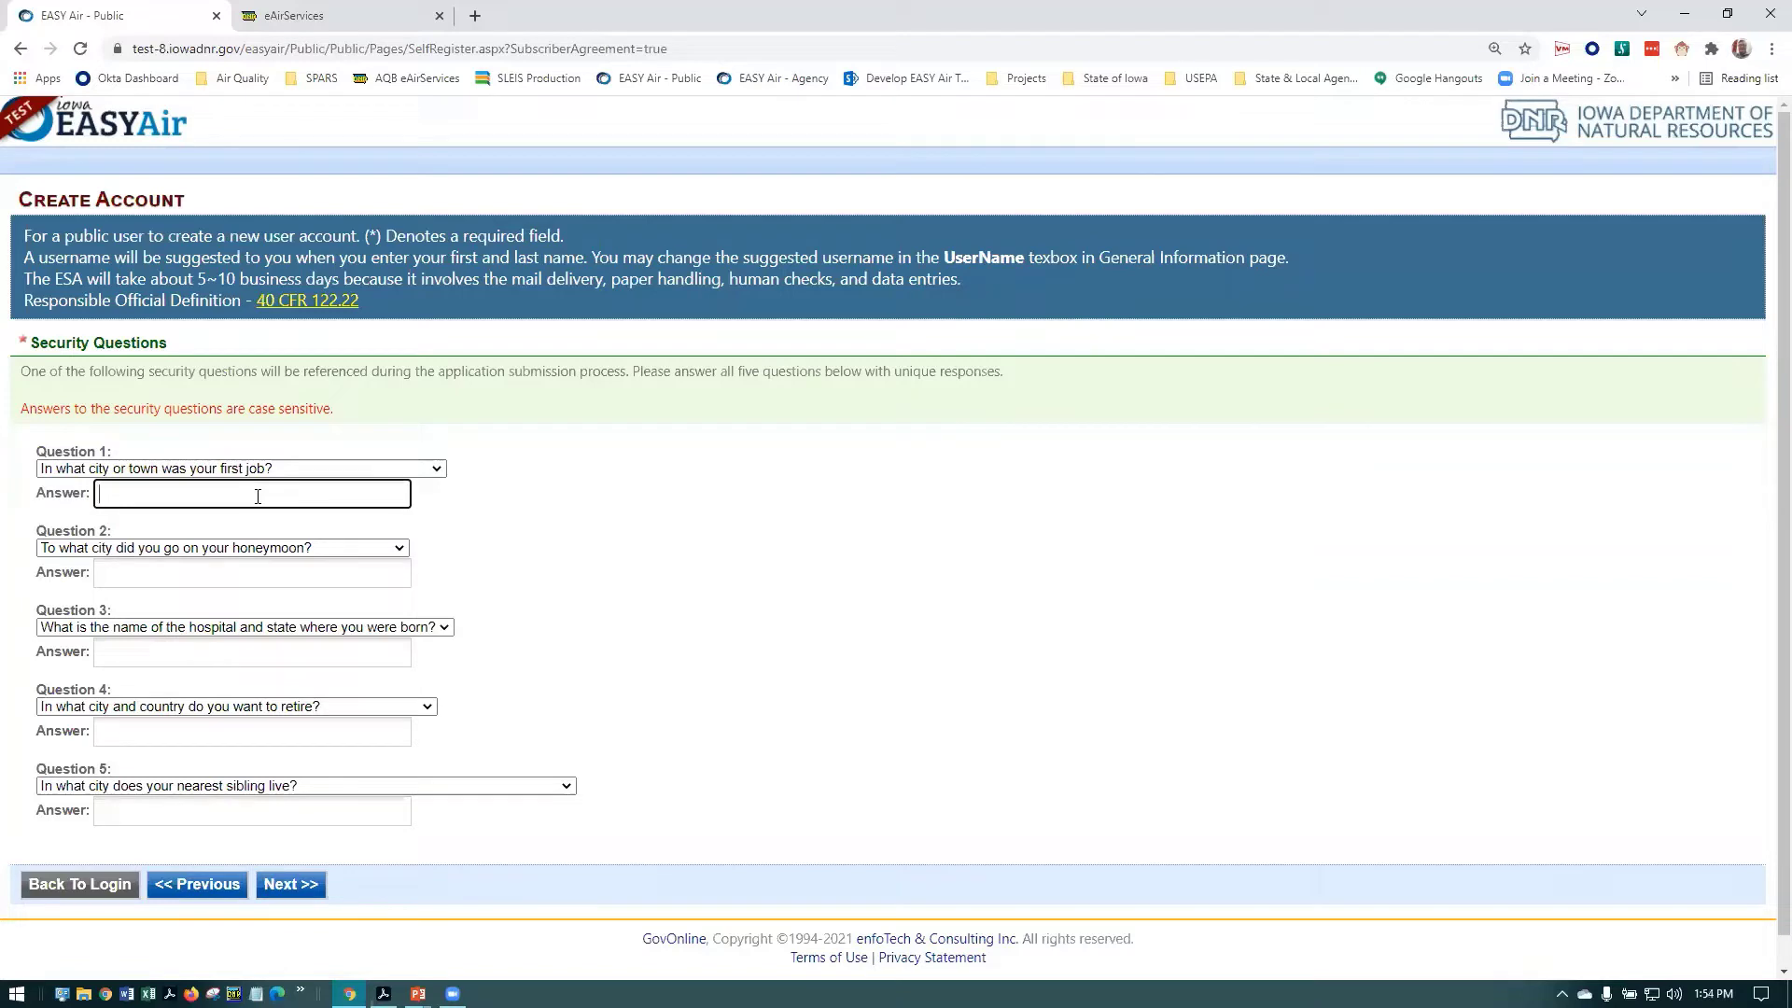
type("job")
key("Tab")
key("Tab")
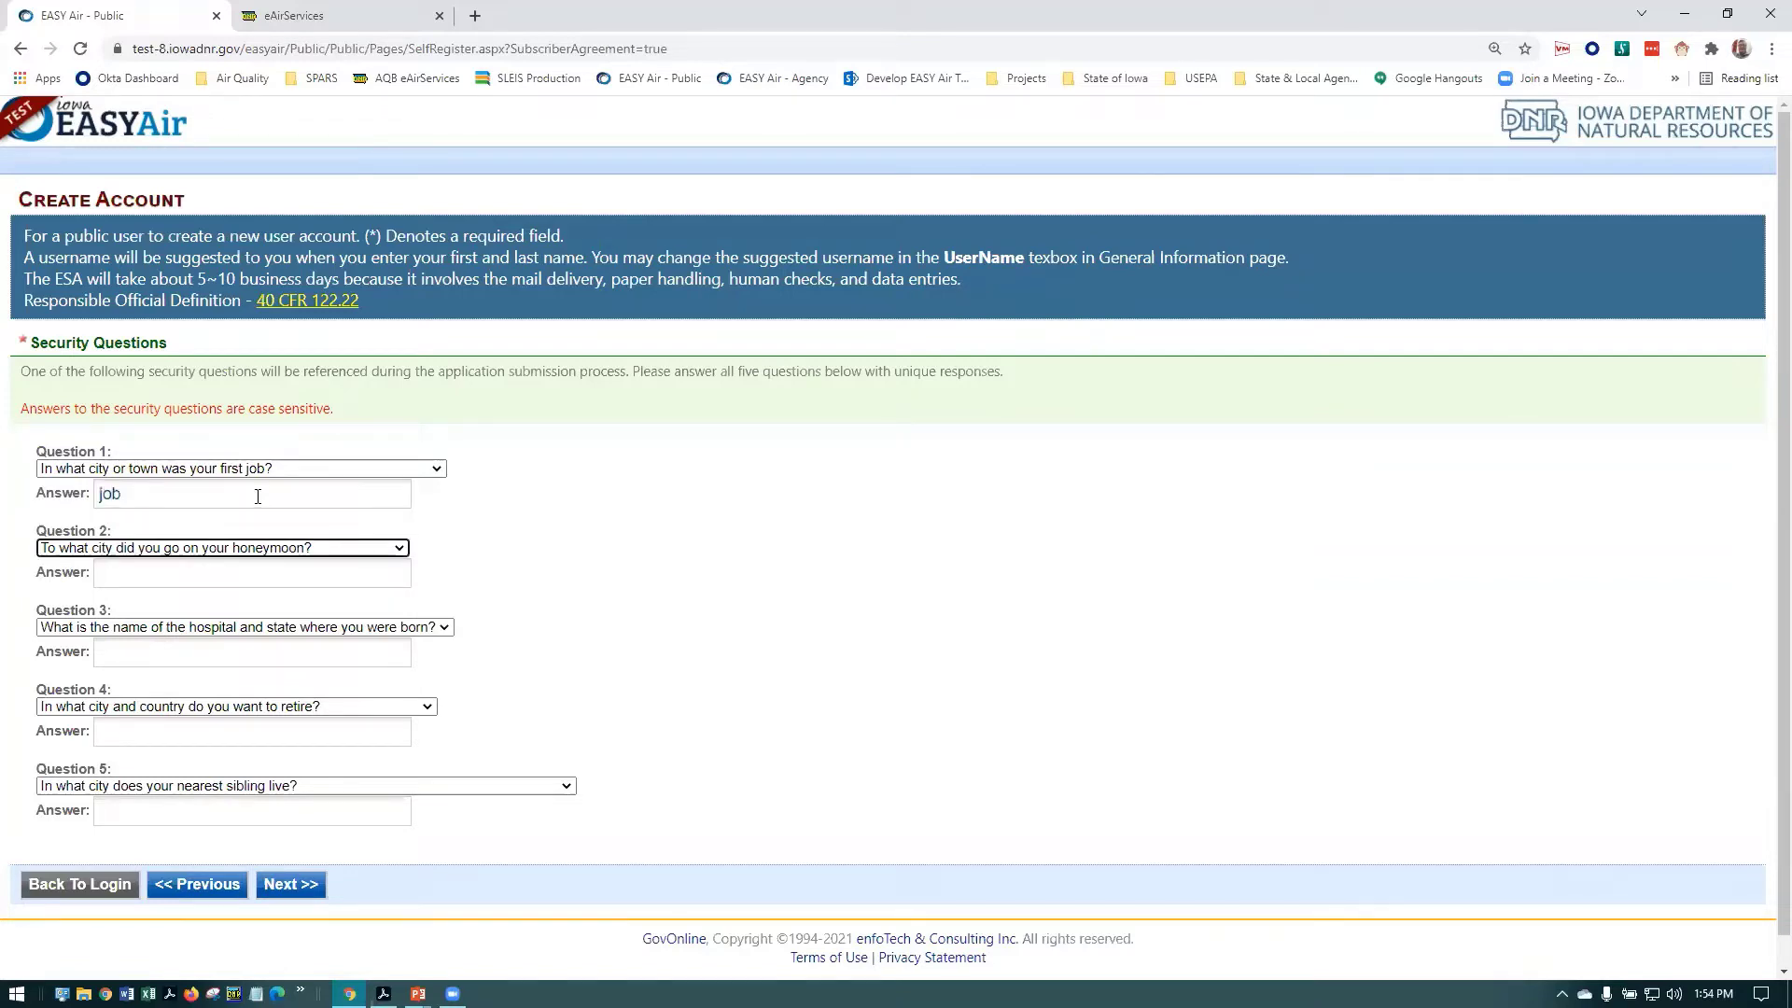
type("honeymood")
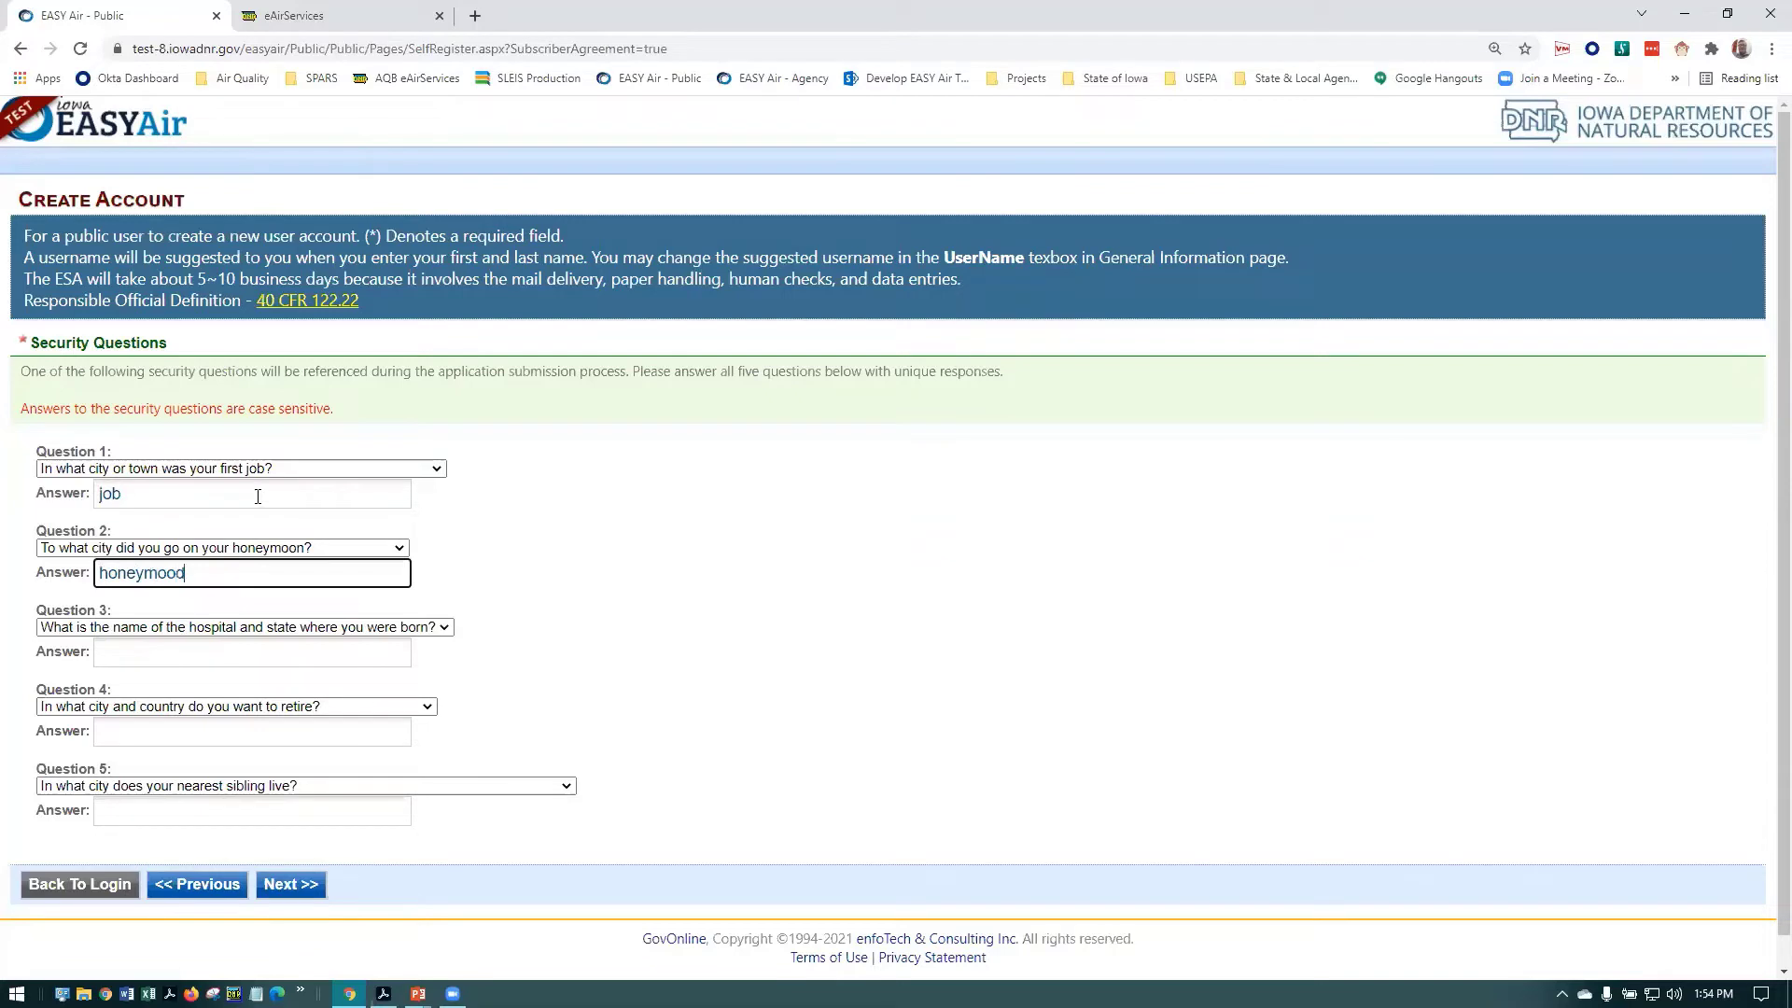
key("Tab")
key("Tab")
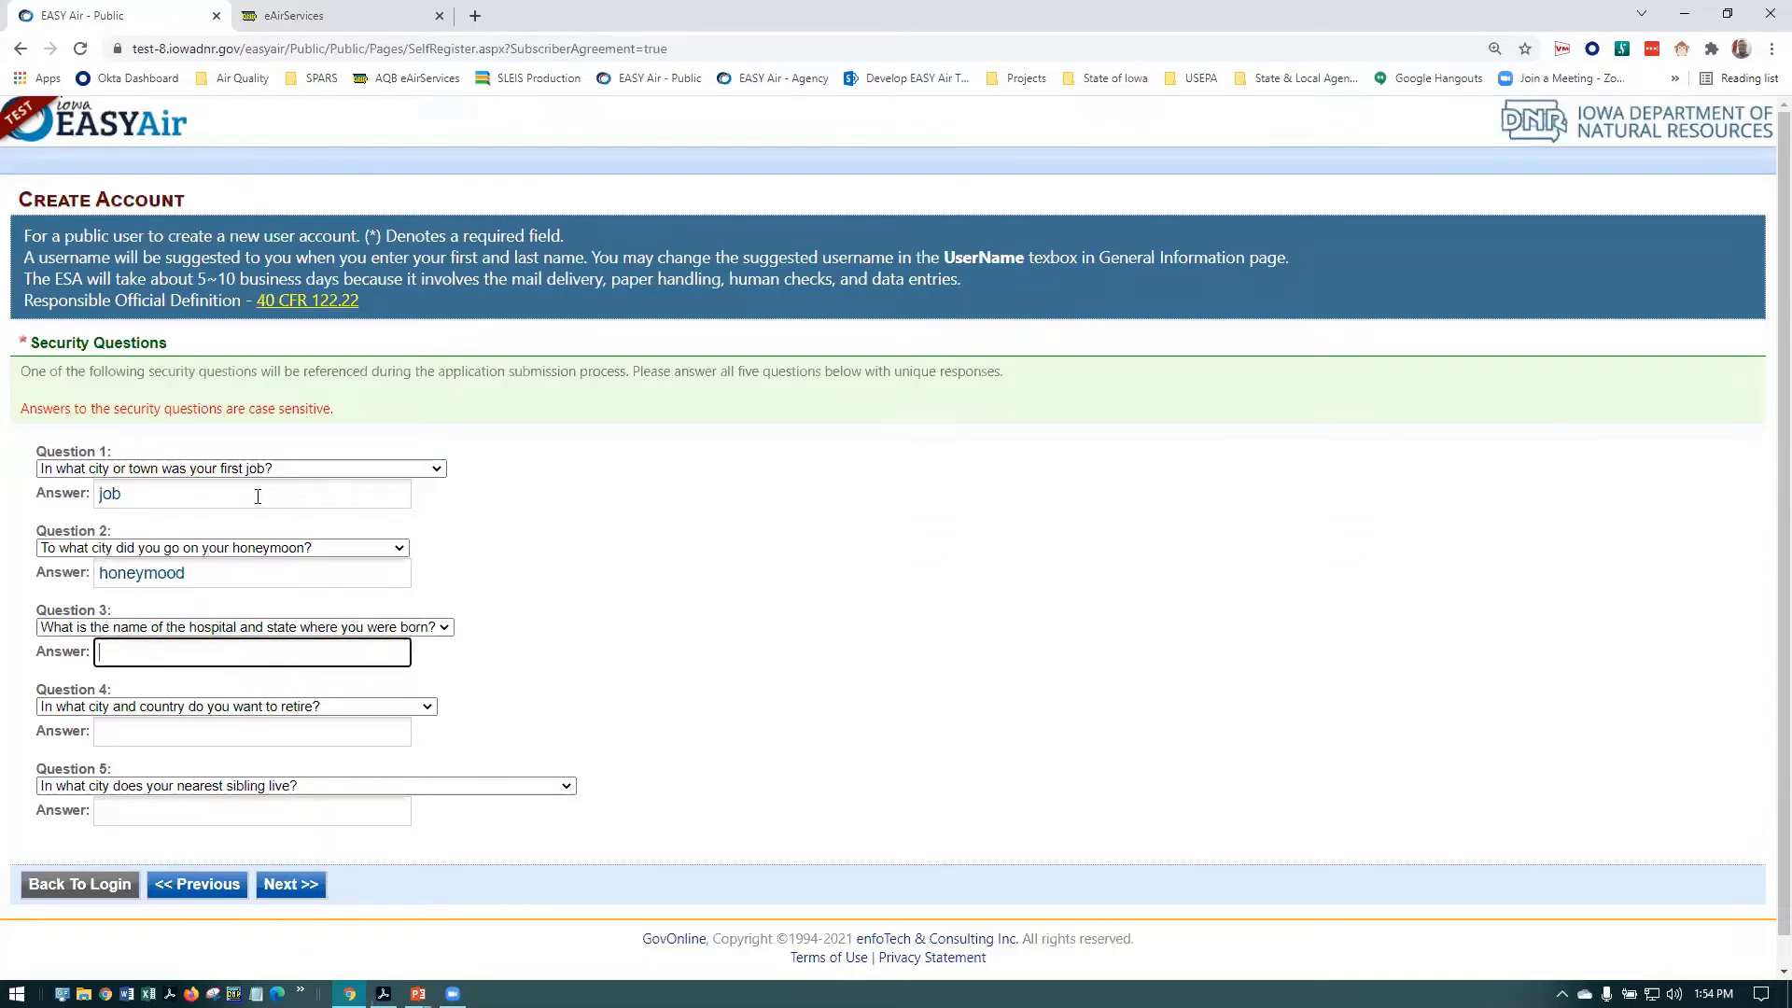
type("born")
key("Tab")
key("Tab")
type("retire")
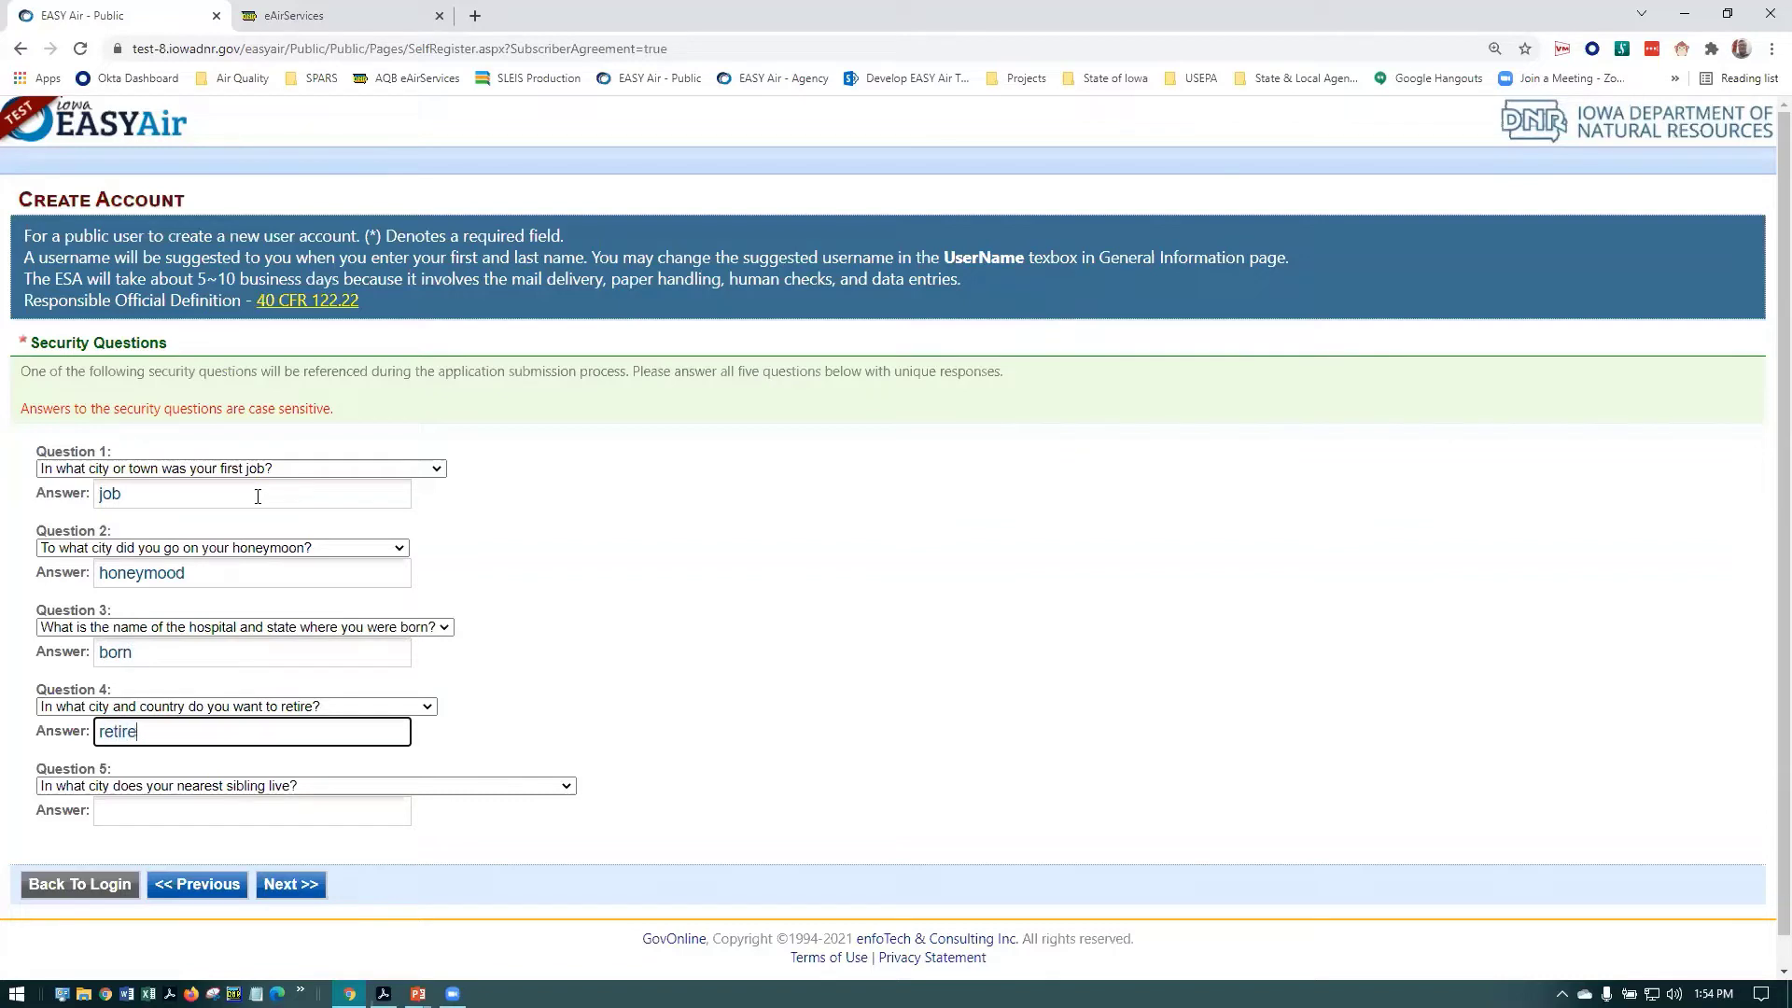
key("Tab")
key("Tab")
type("live")
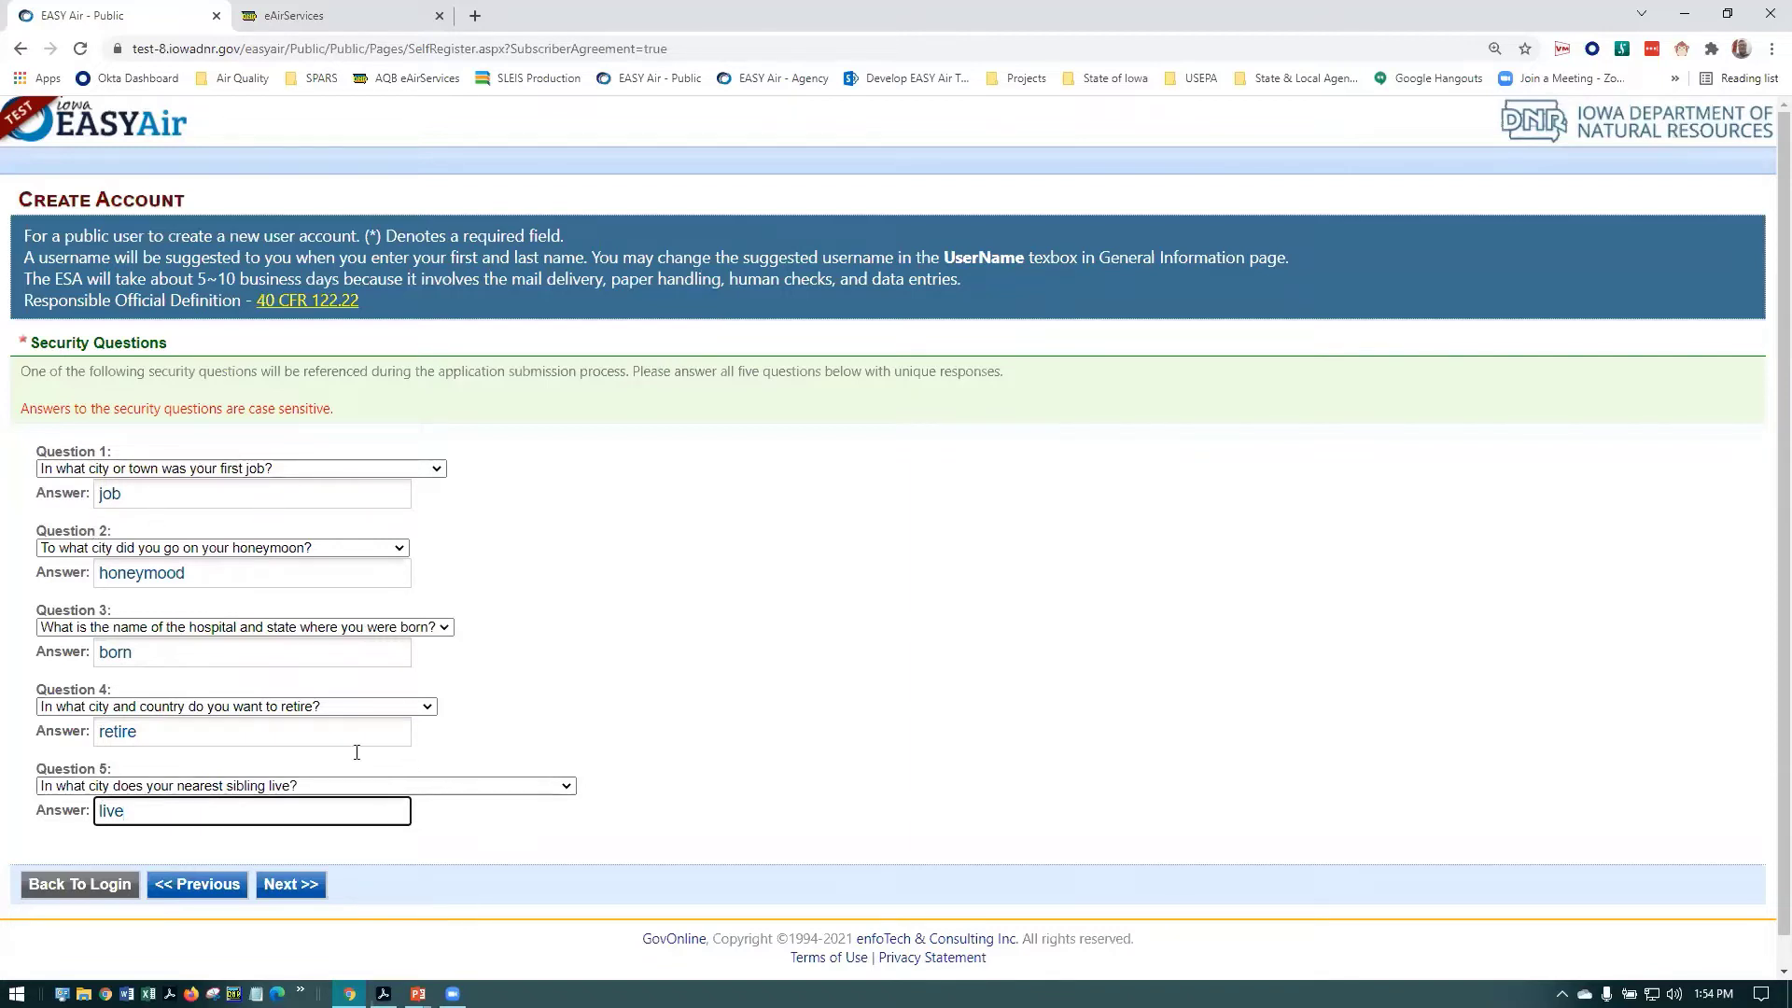
Submit the security answers and enter the characters from the verification picture
left_click(297, 891)
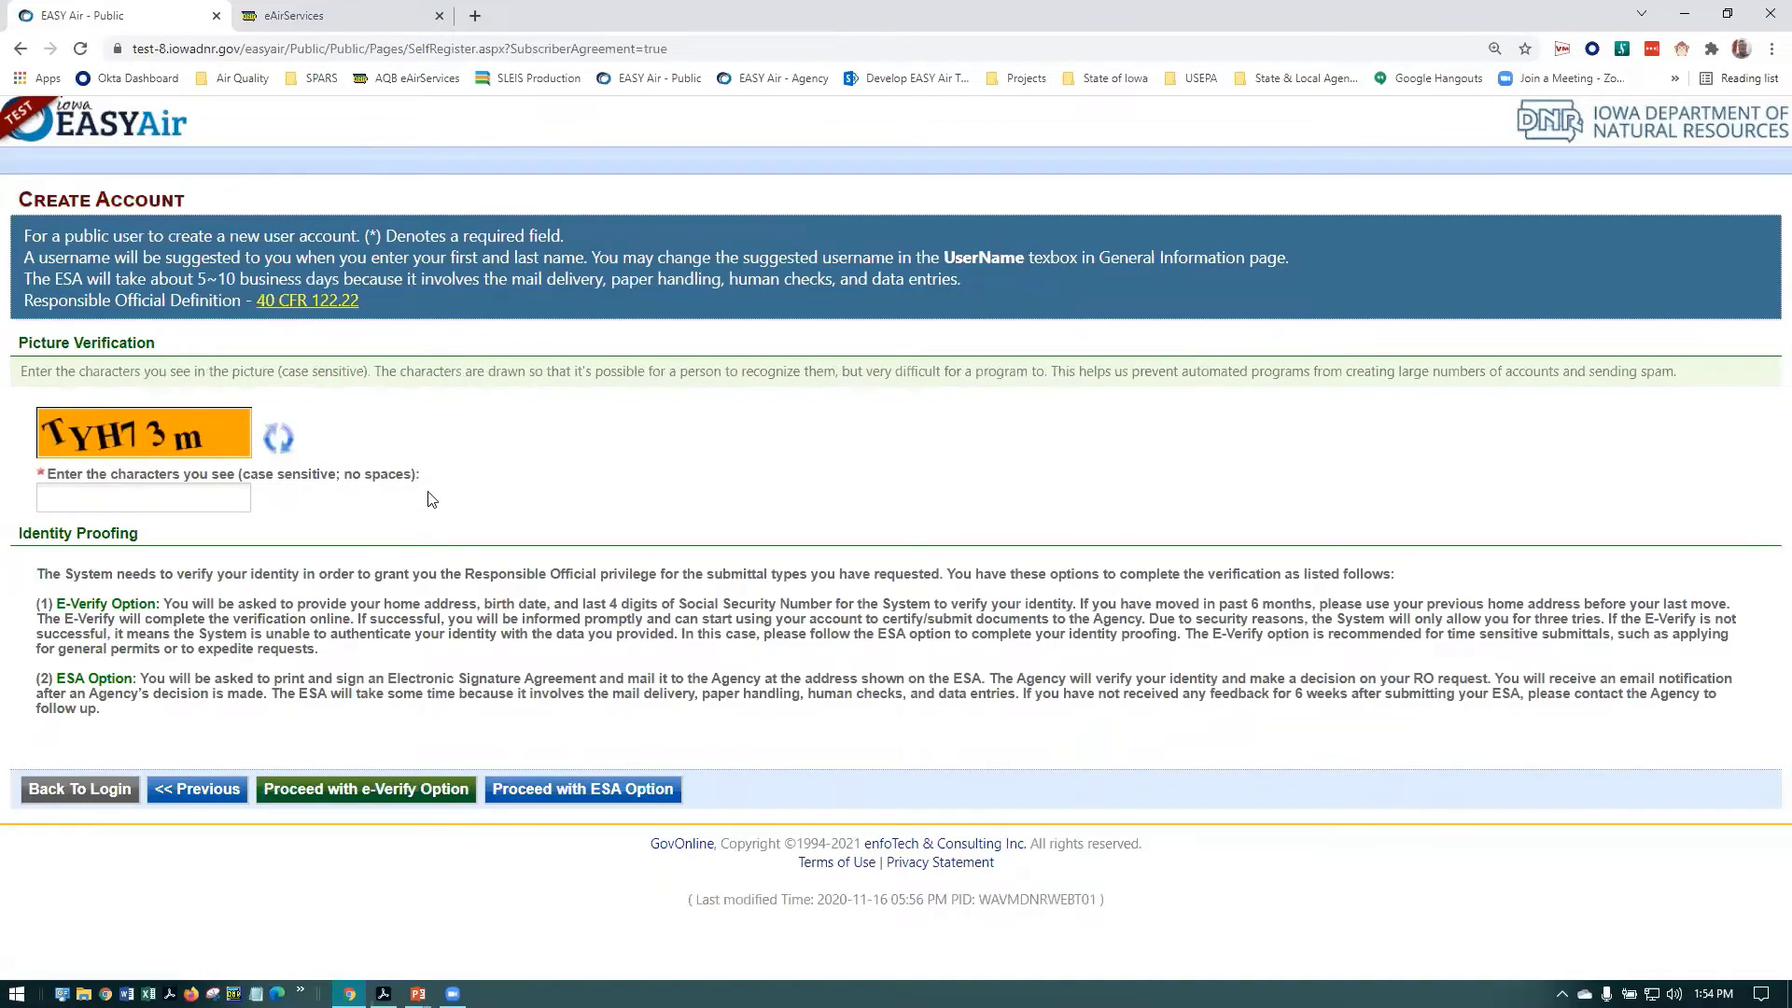
left_click(127, 495)
type("TYH73m")
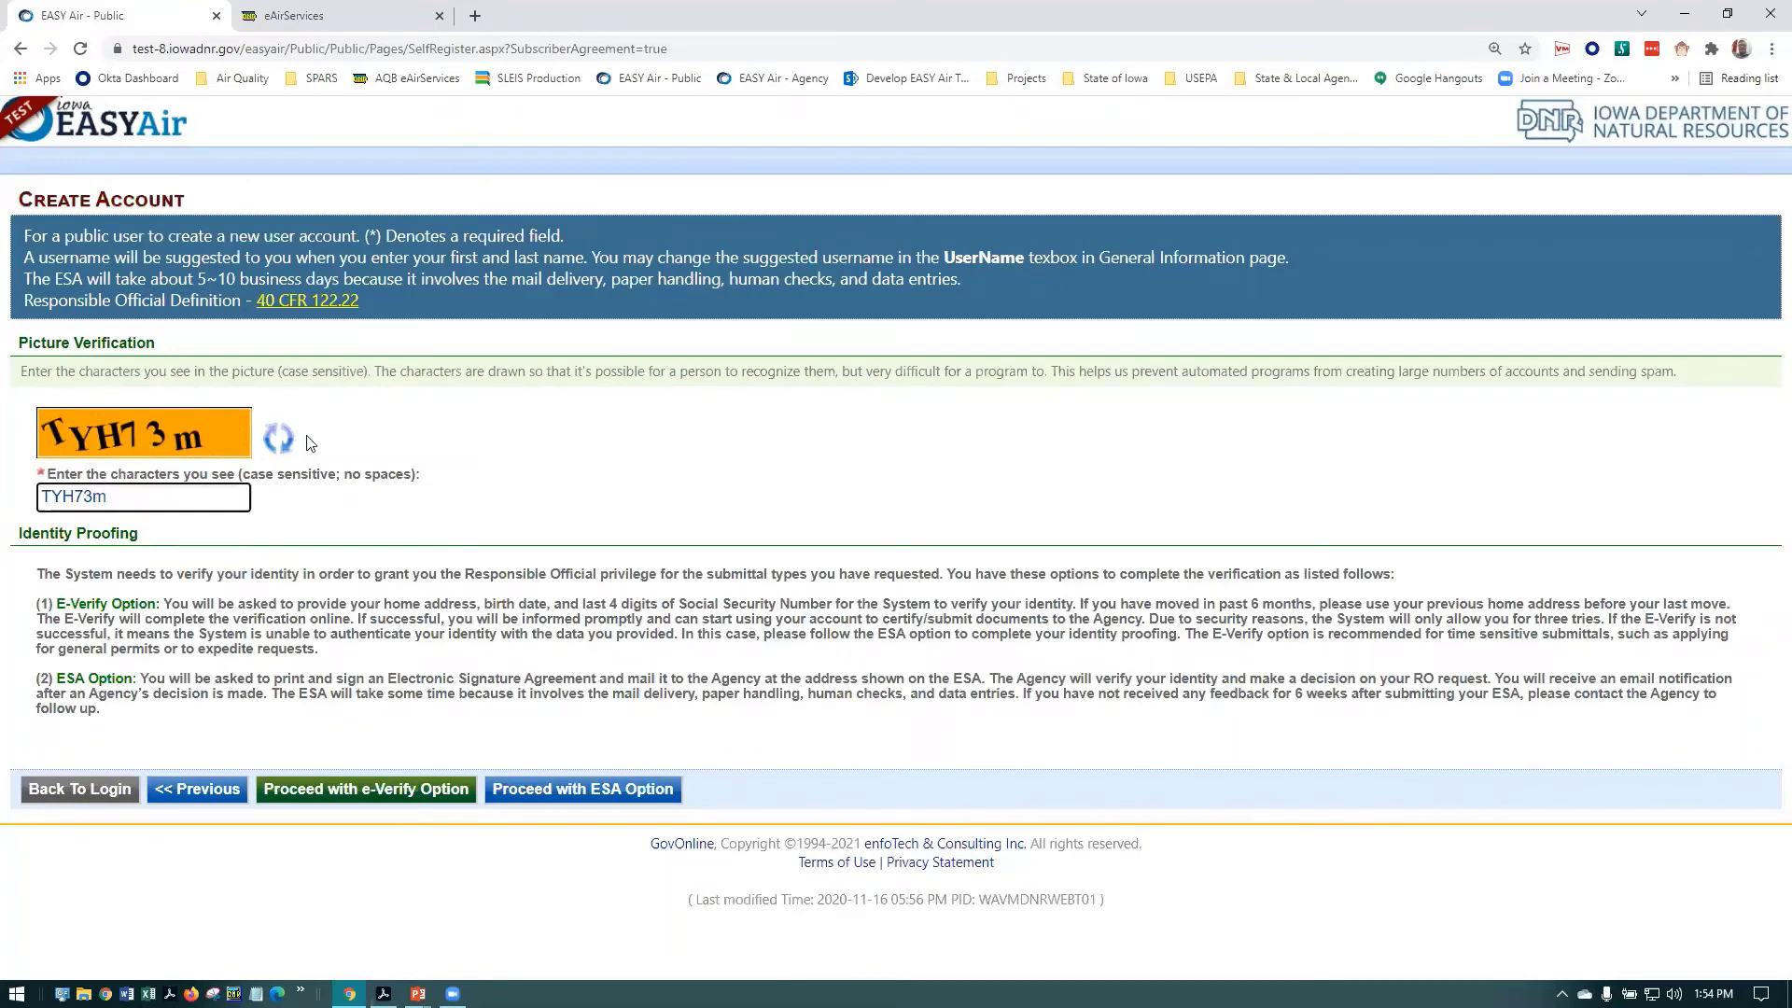
Refresh the verification image and type its new characters
left_click(278, 438)
key("Tab")
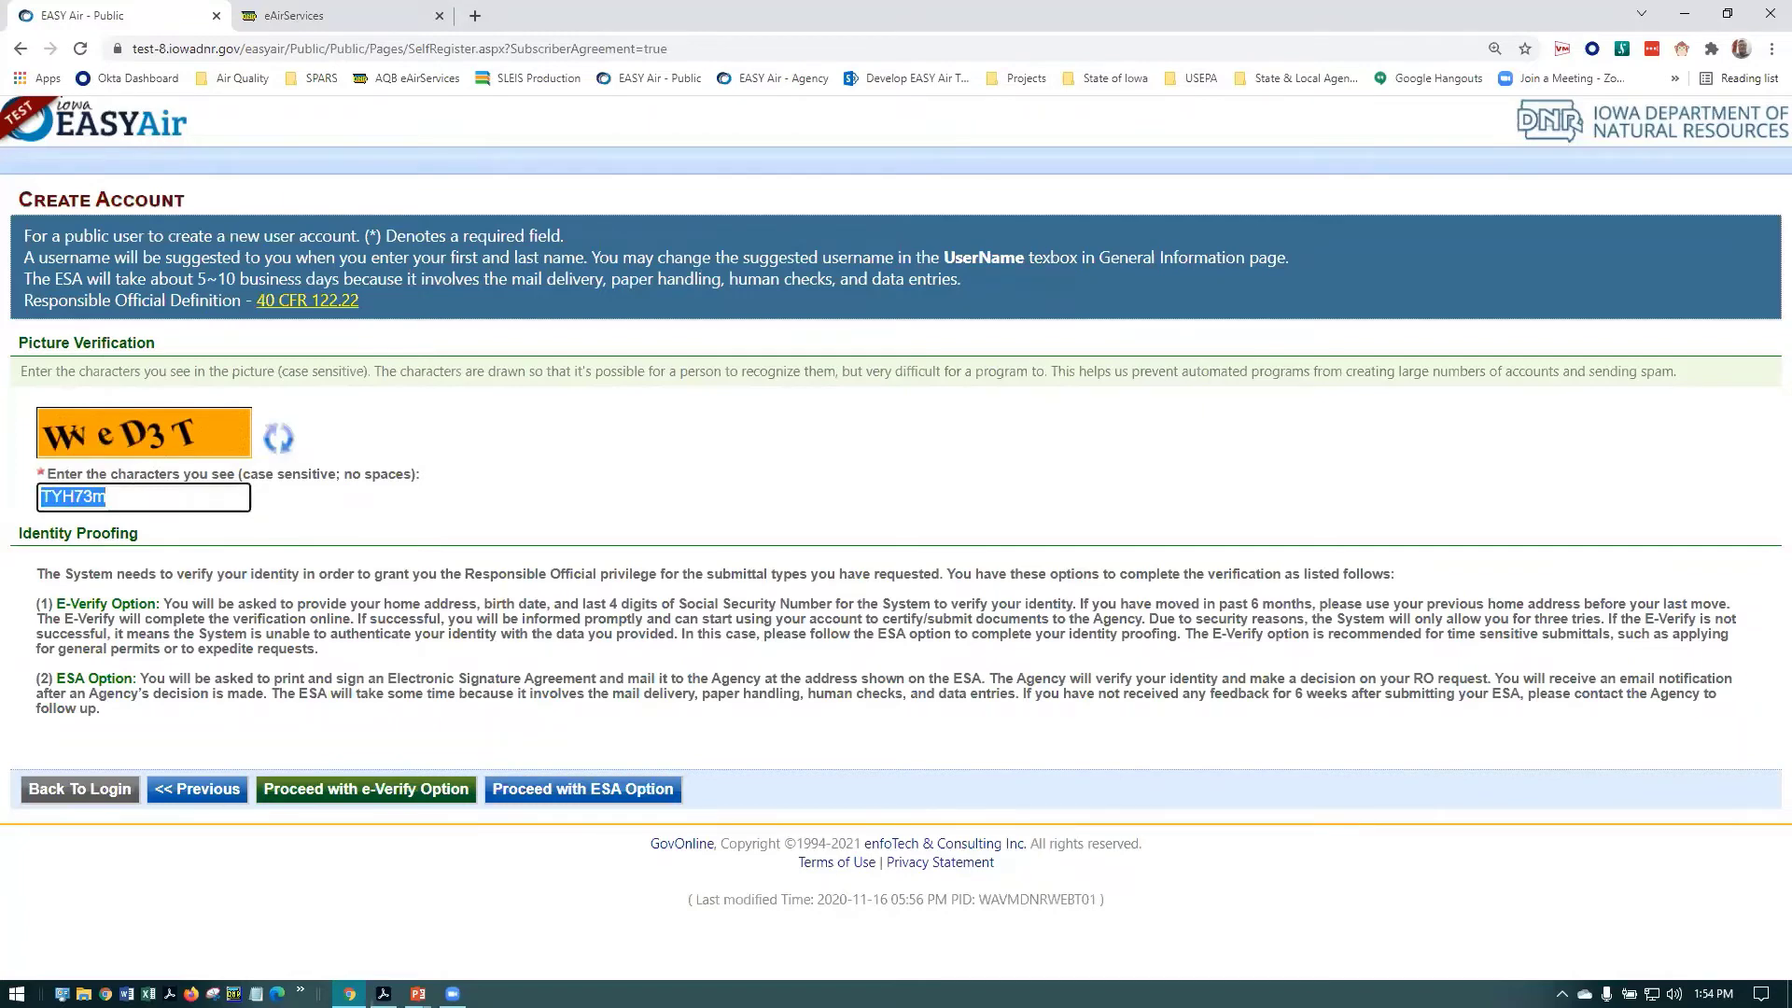
type("WveD3T")
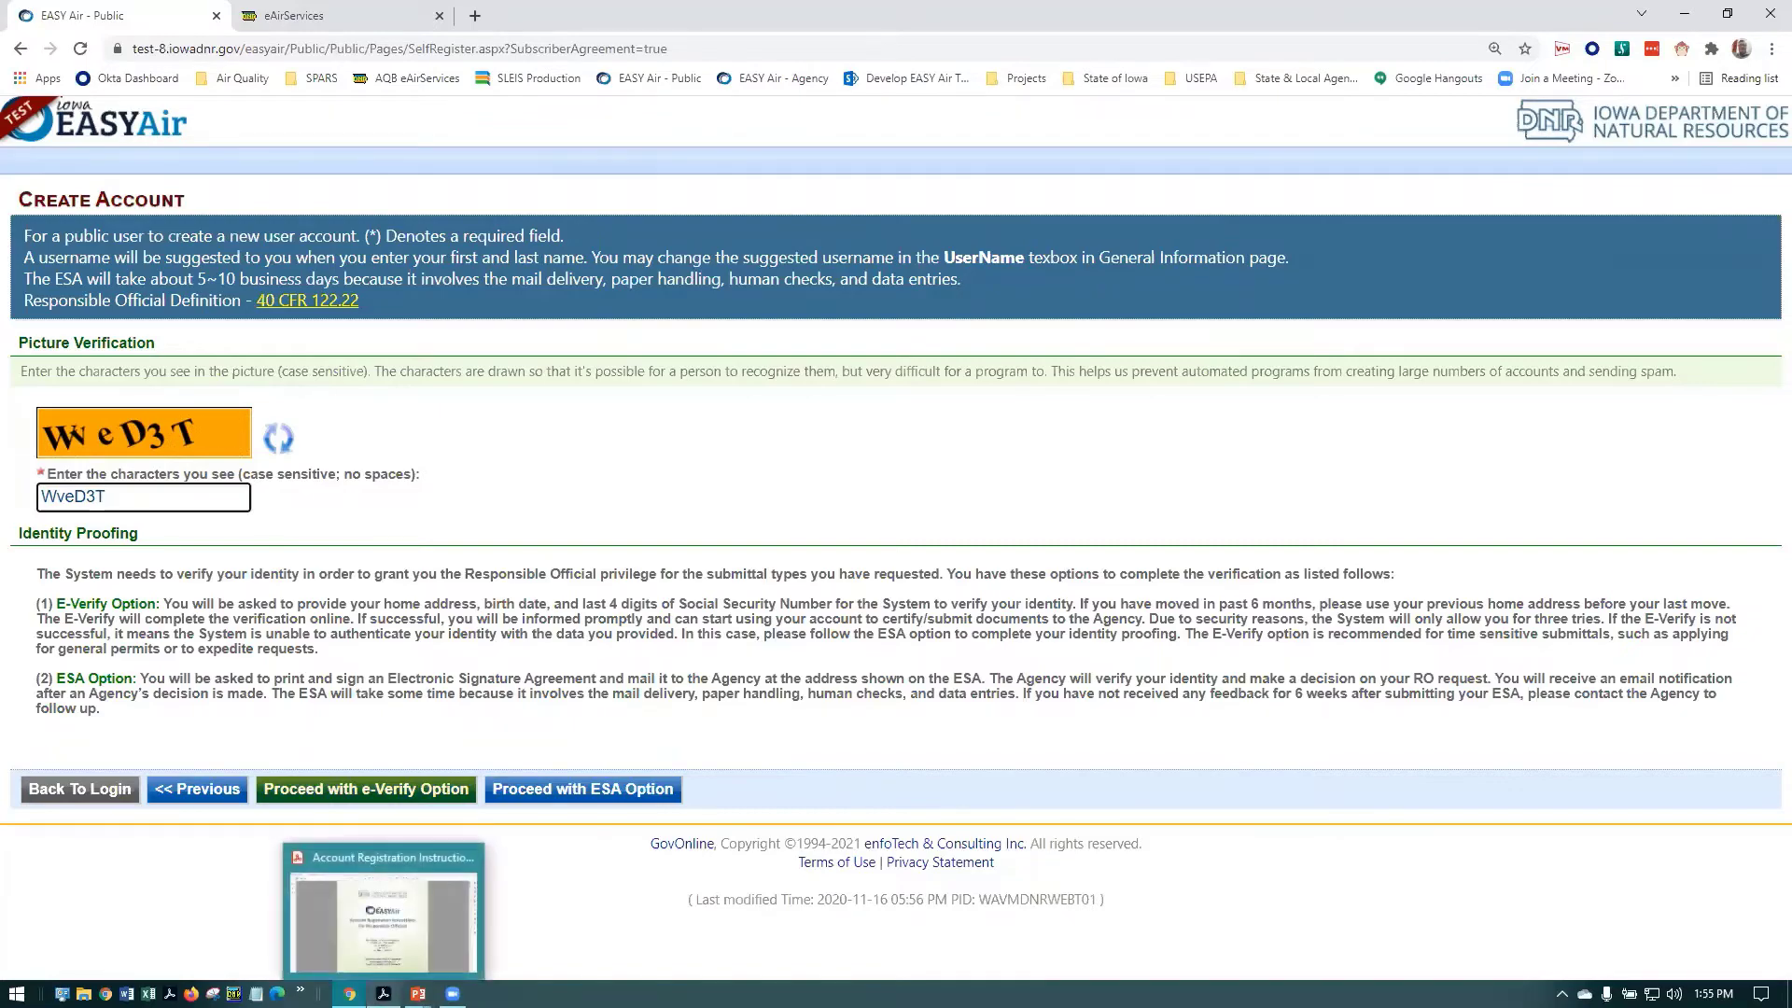
left_click(386, 910)
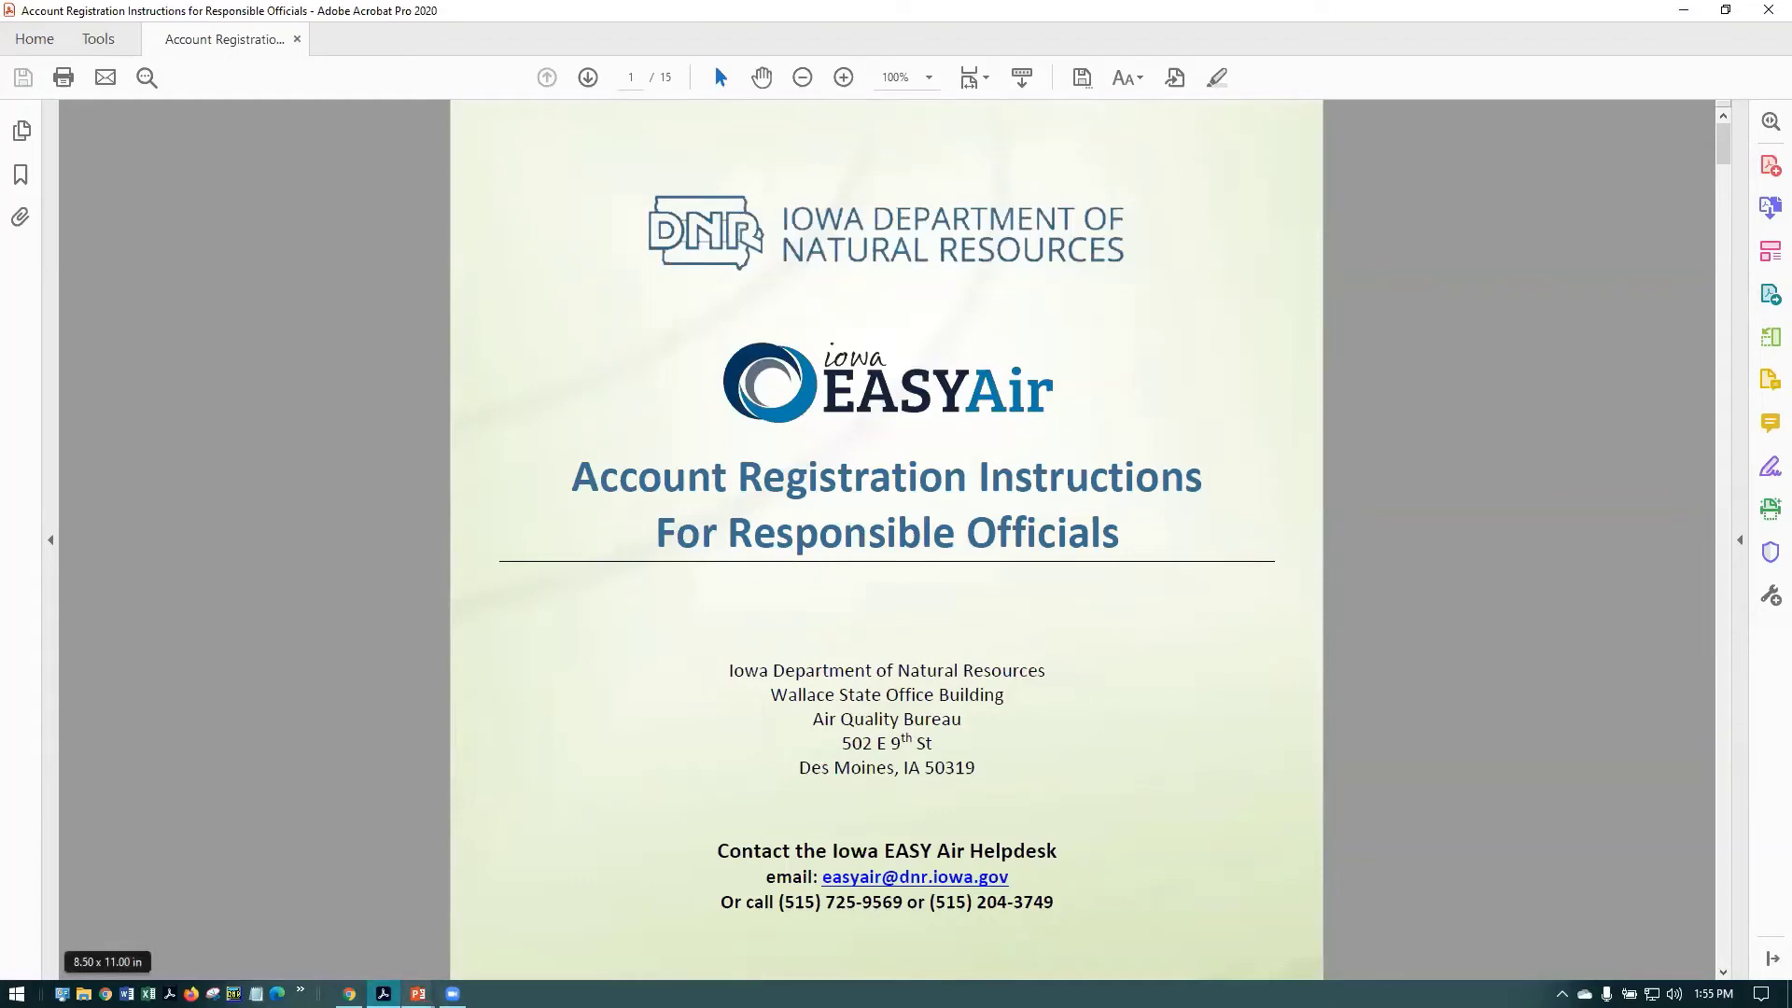
mouse_move(419, 993)
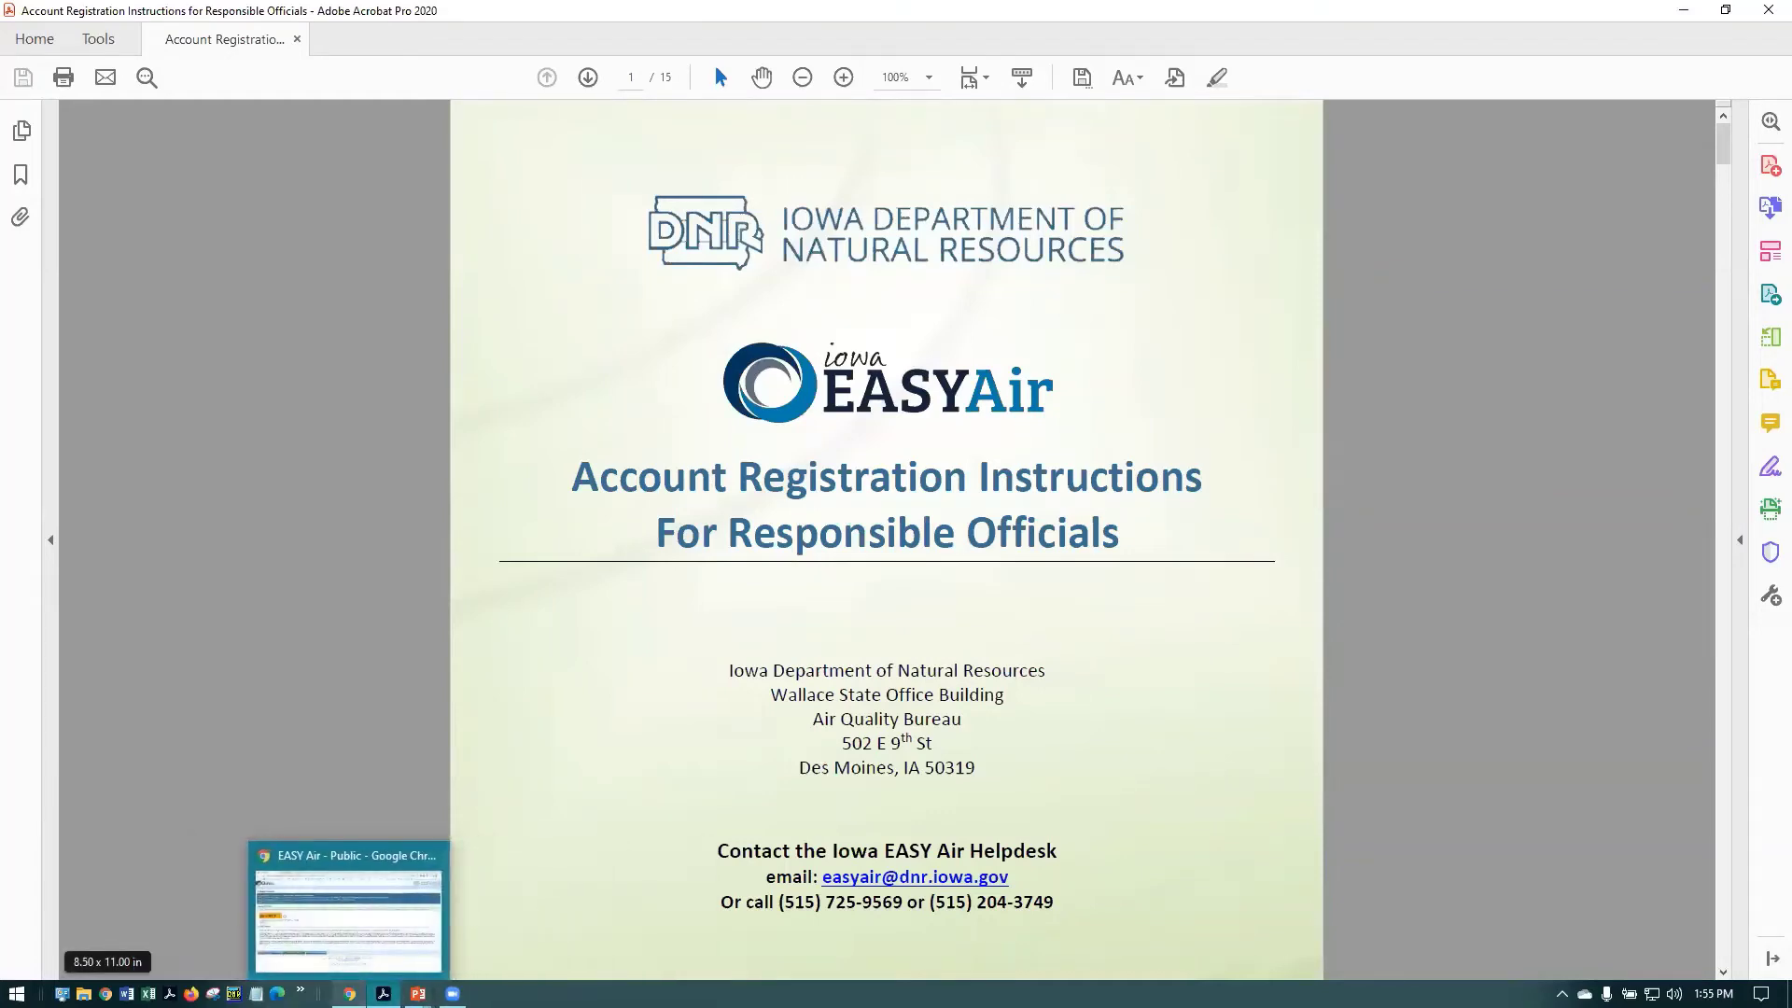
left_click(349, 993)
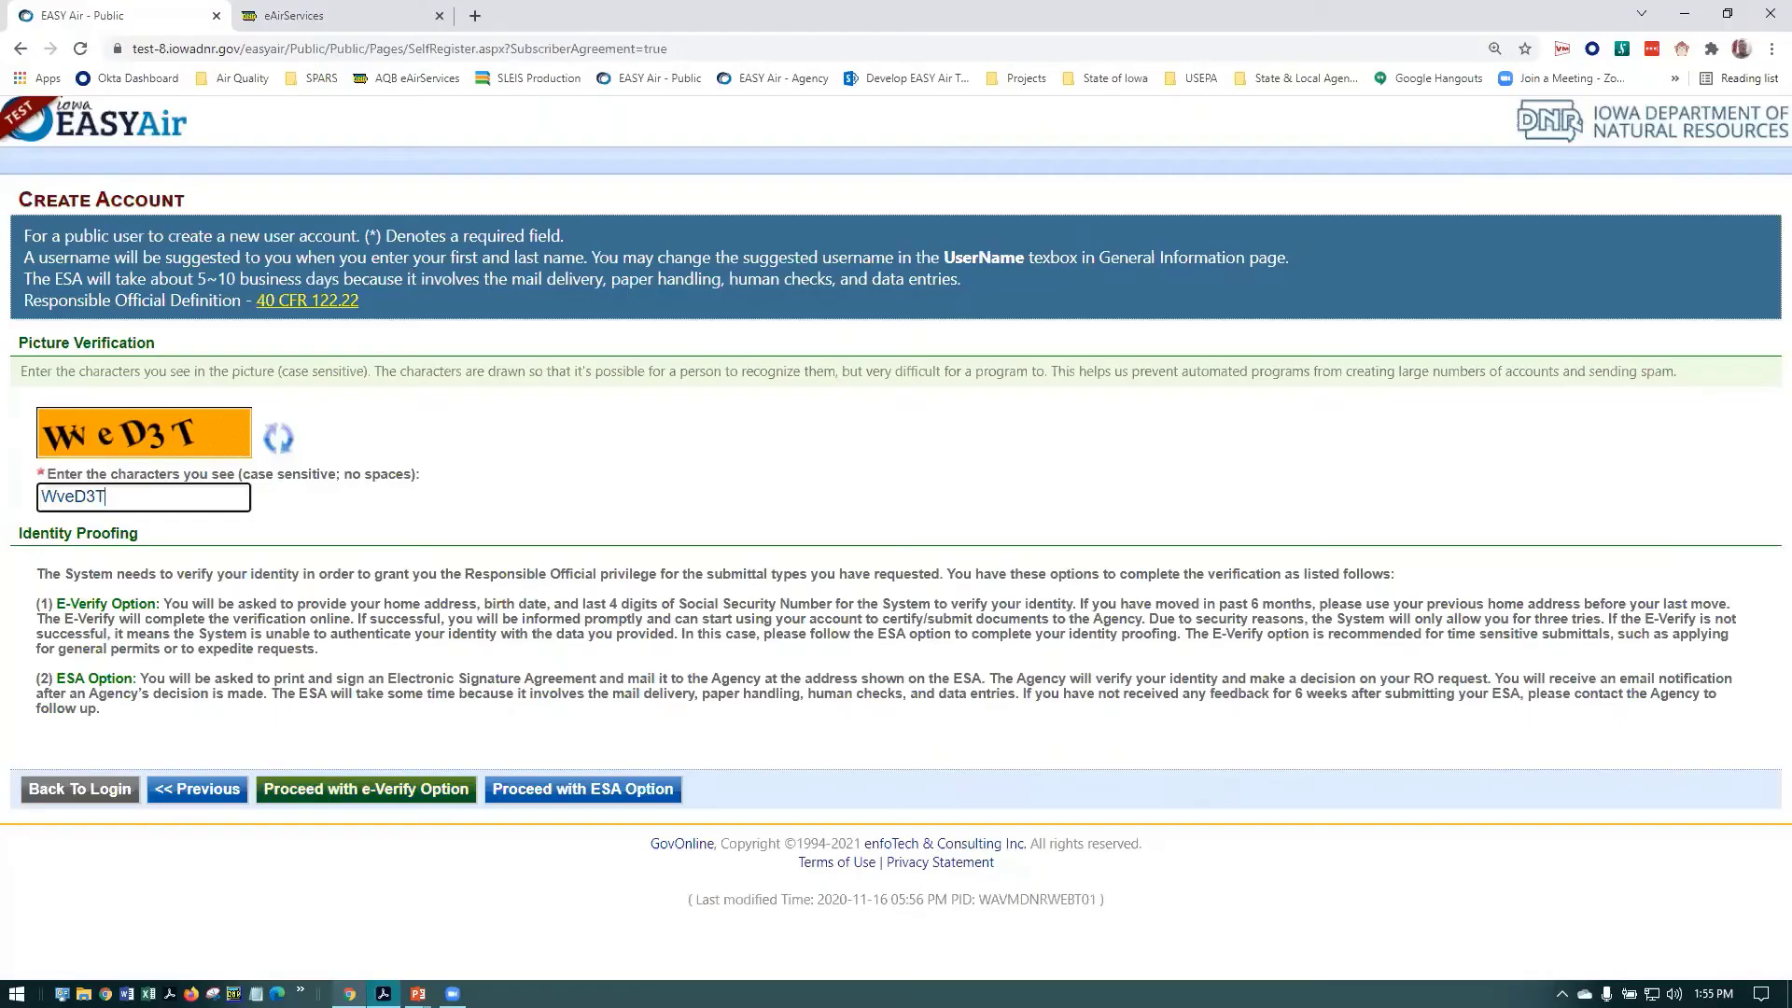
Choose the Electronic Signature Agreement option and generate the Subscriber Agreement for printing
left_click(585, 790)
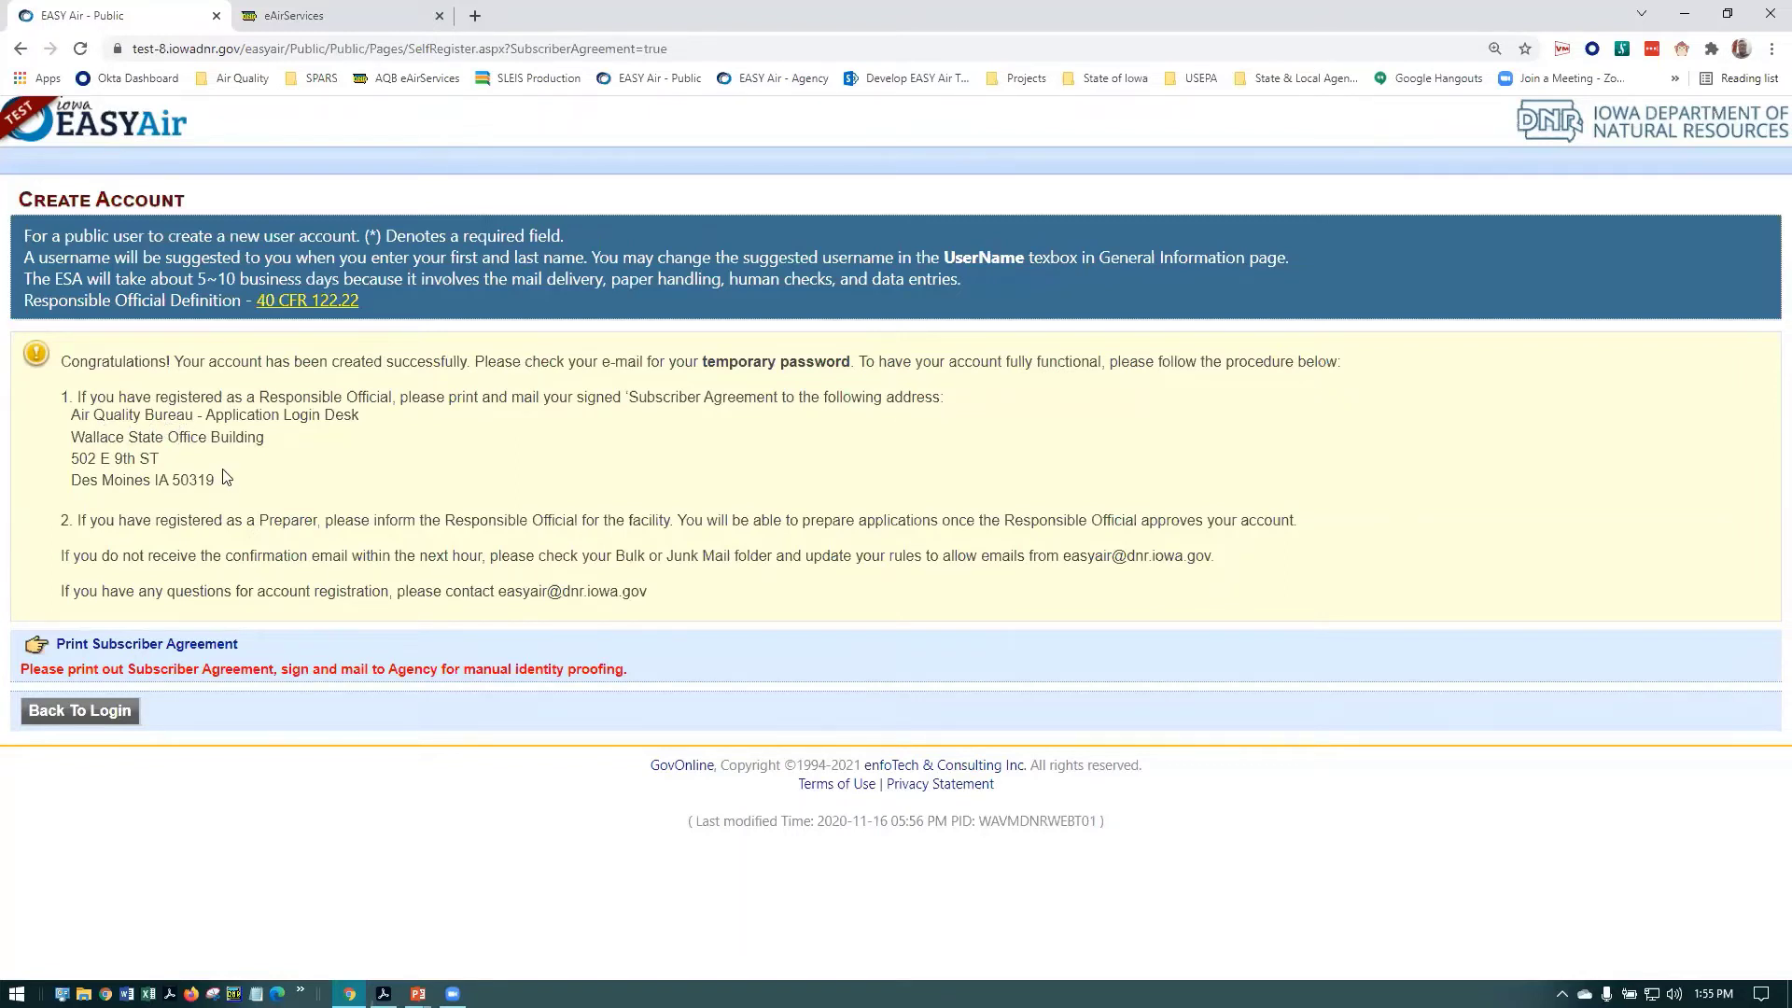
left_click(175, 654)
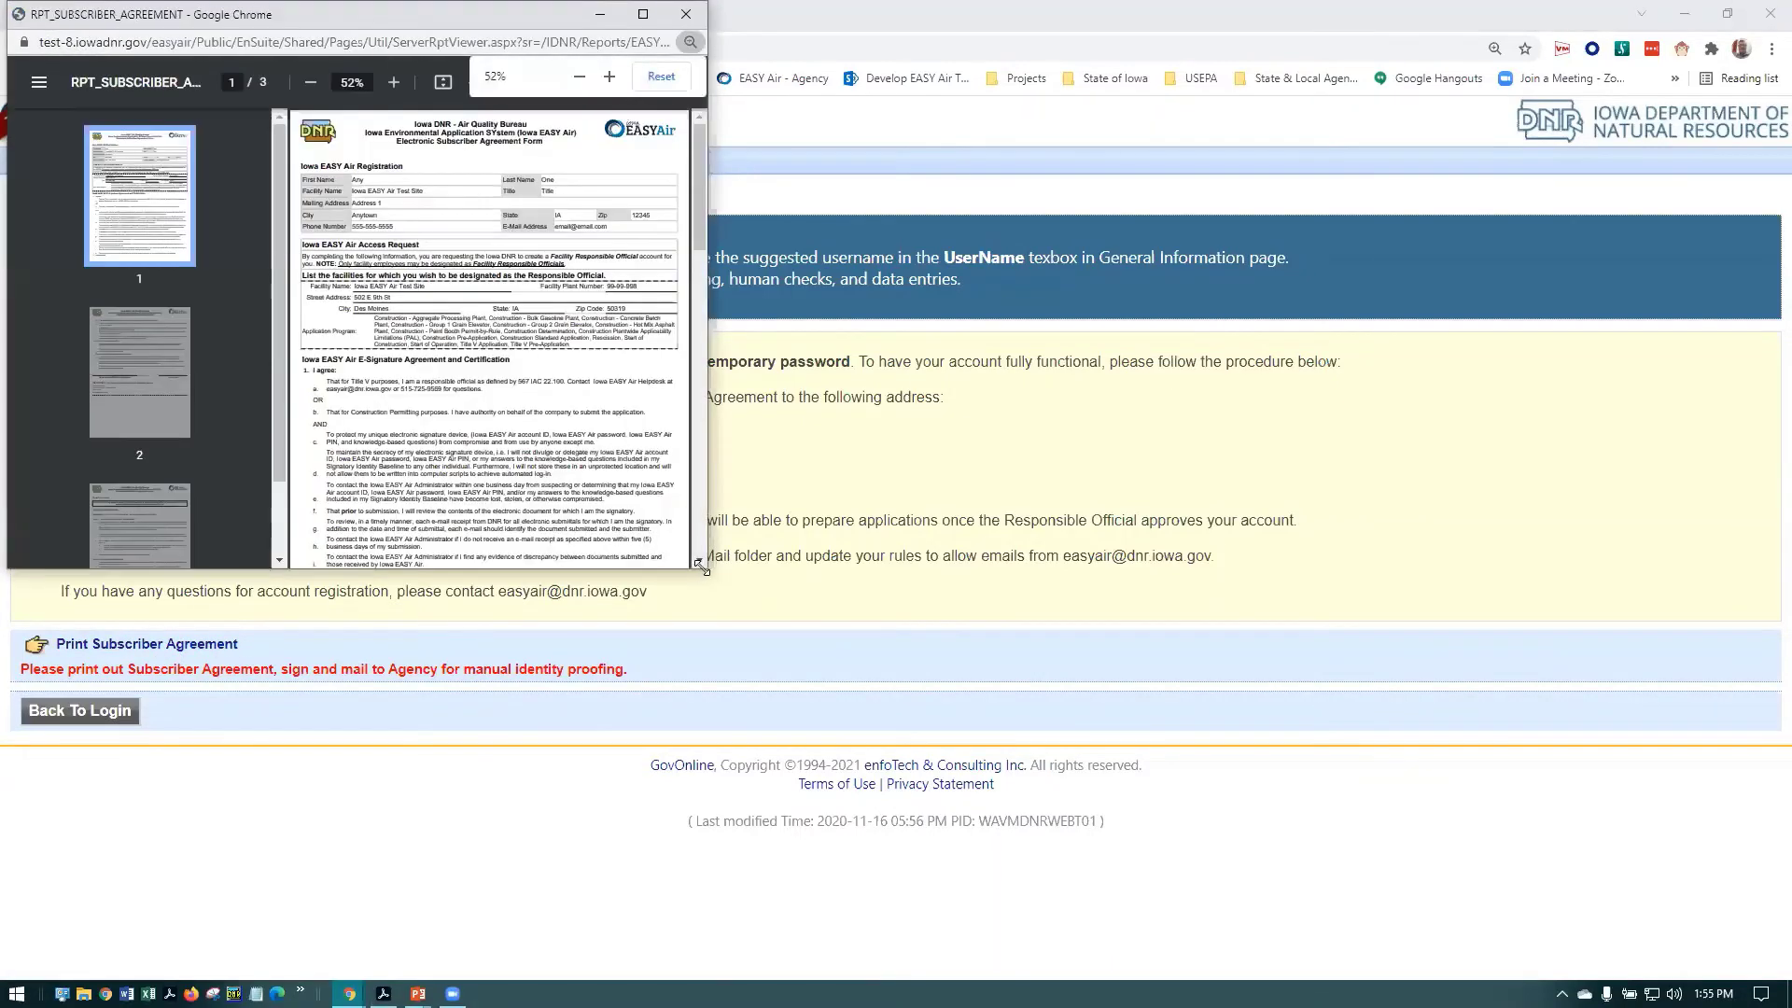
Maximize the Subscriber Agreement window and zoom in for reading
left_click_drag(702, 566, 1041, 919)
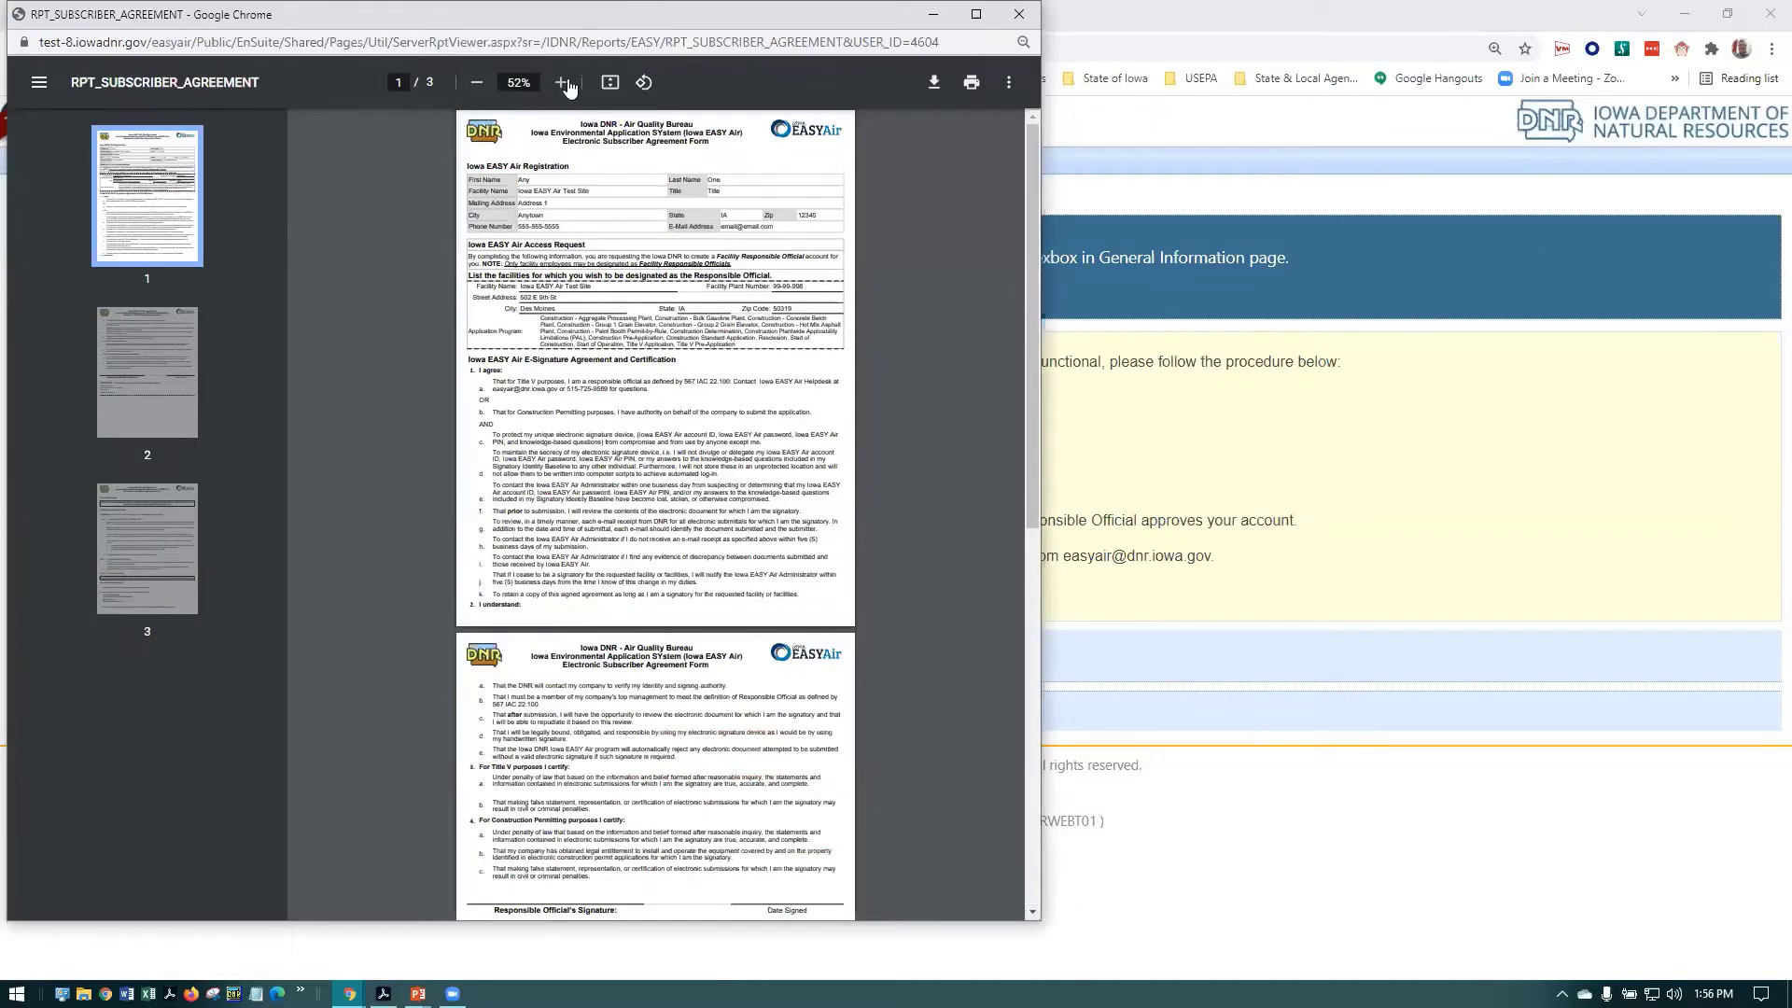
left_click(560, 82)
left_click(560, 82)
left_click(560, 82)
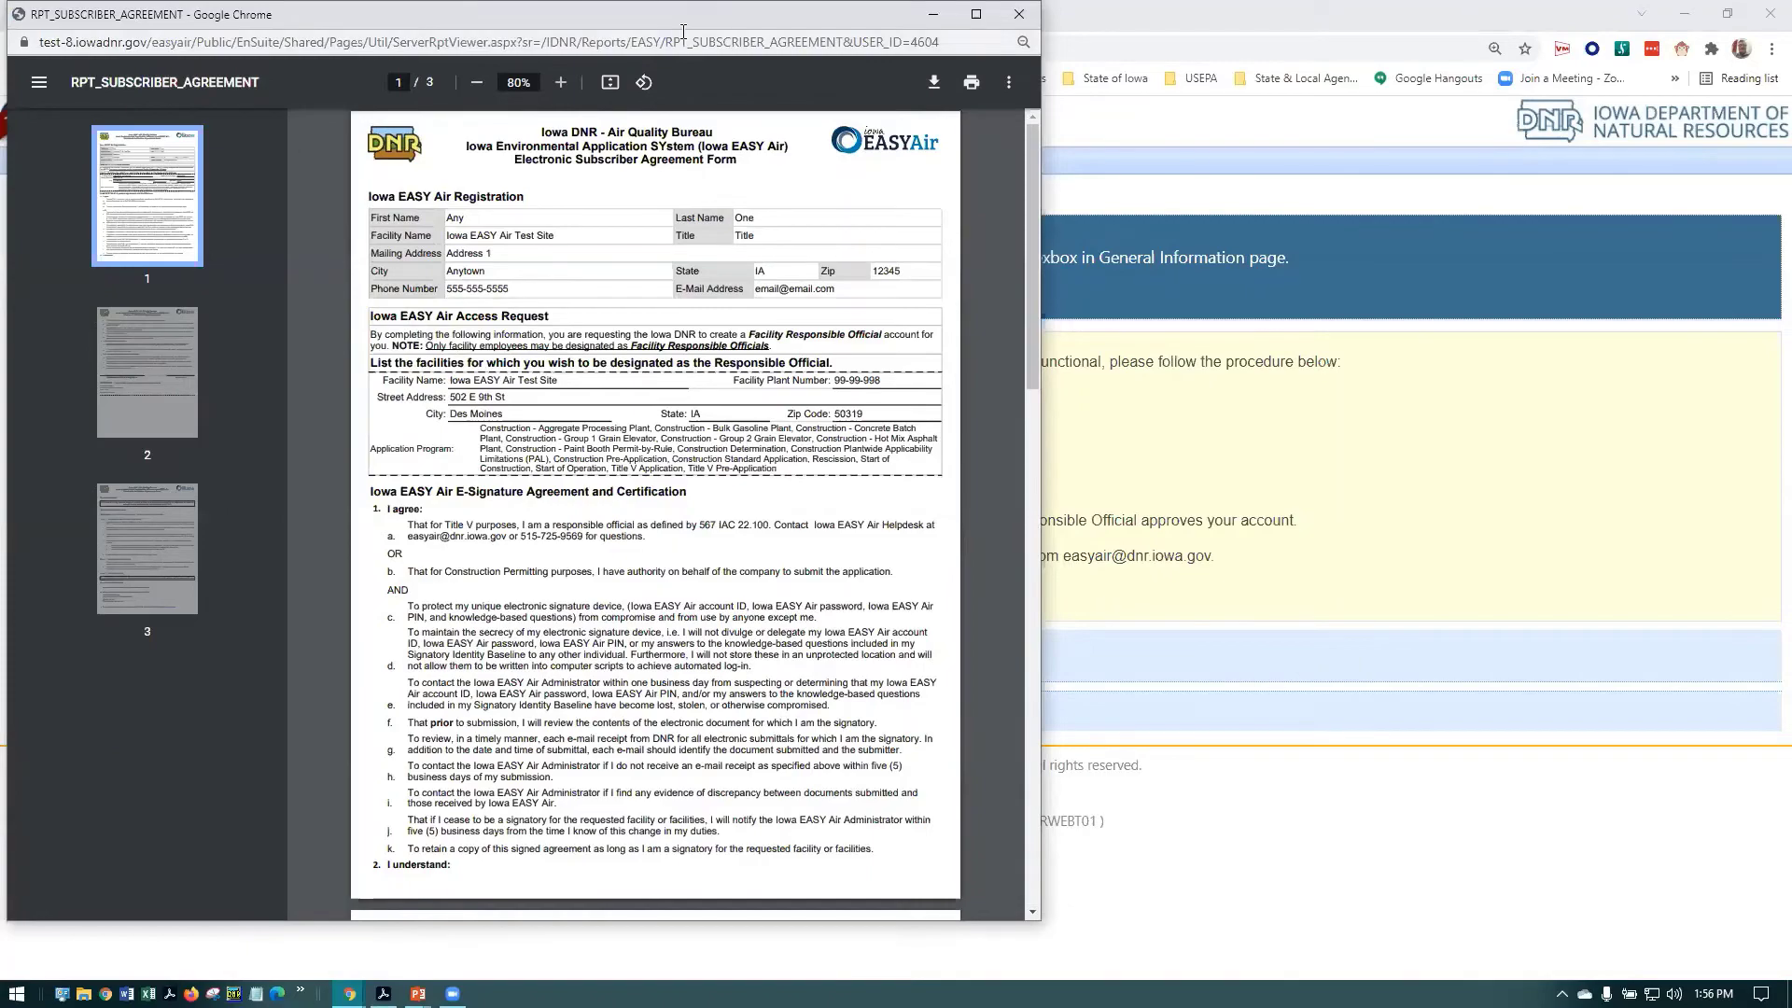
left_click_drag(683, 32, 1292, 2)
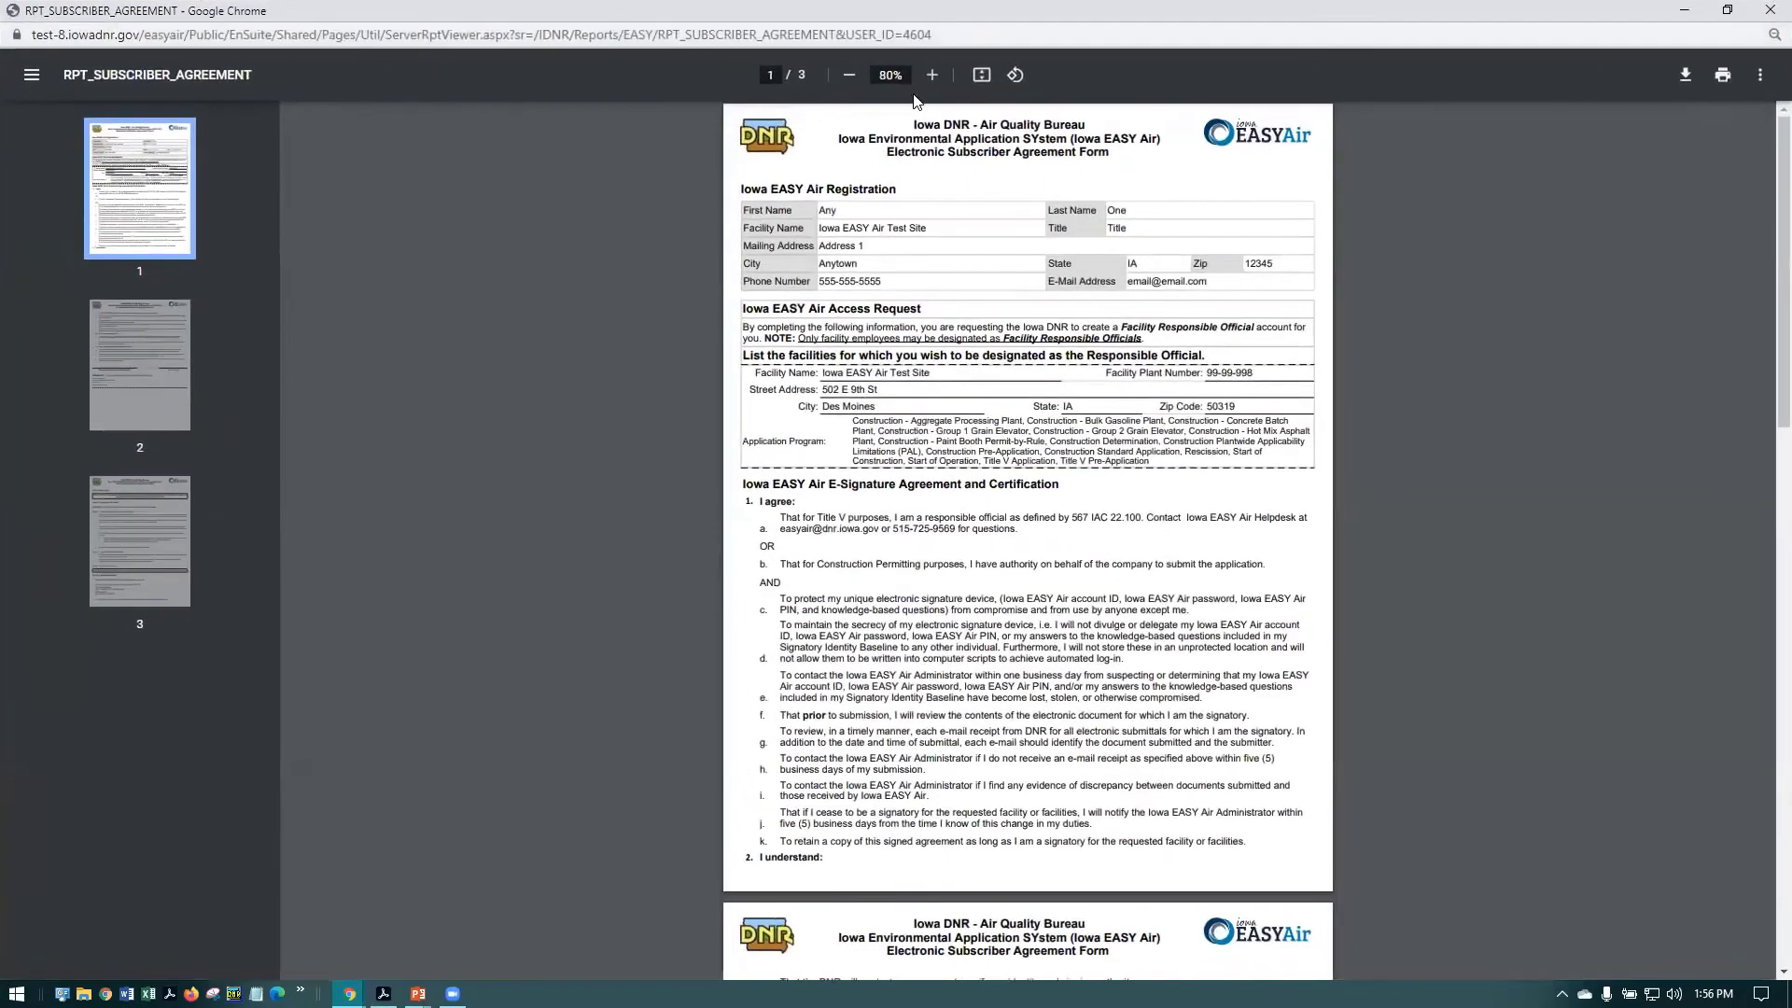
left_click(933, 74)
left_click(933, 75)
left_click(933, 75)
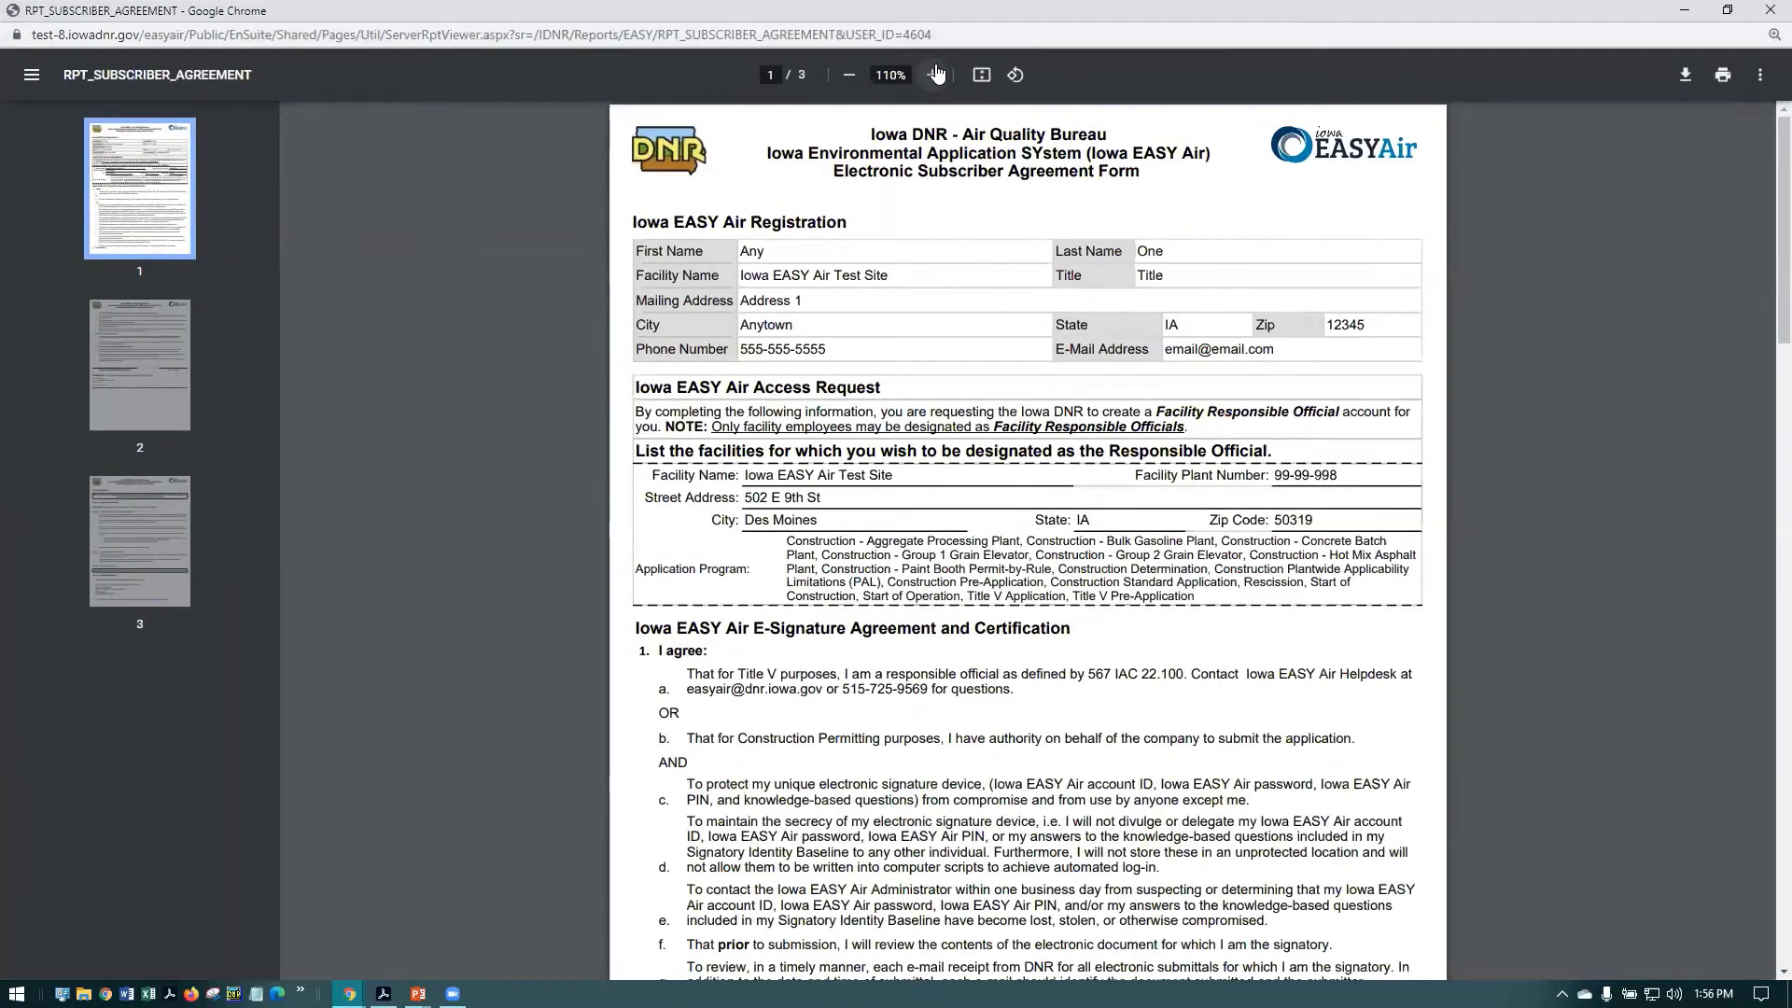
scroll(990, 420, "up", 2)
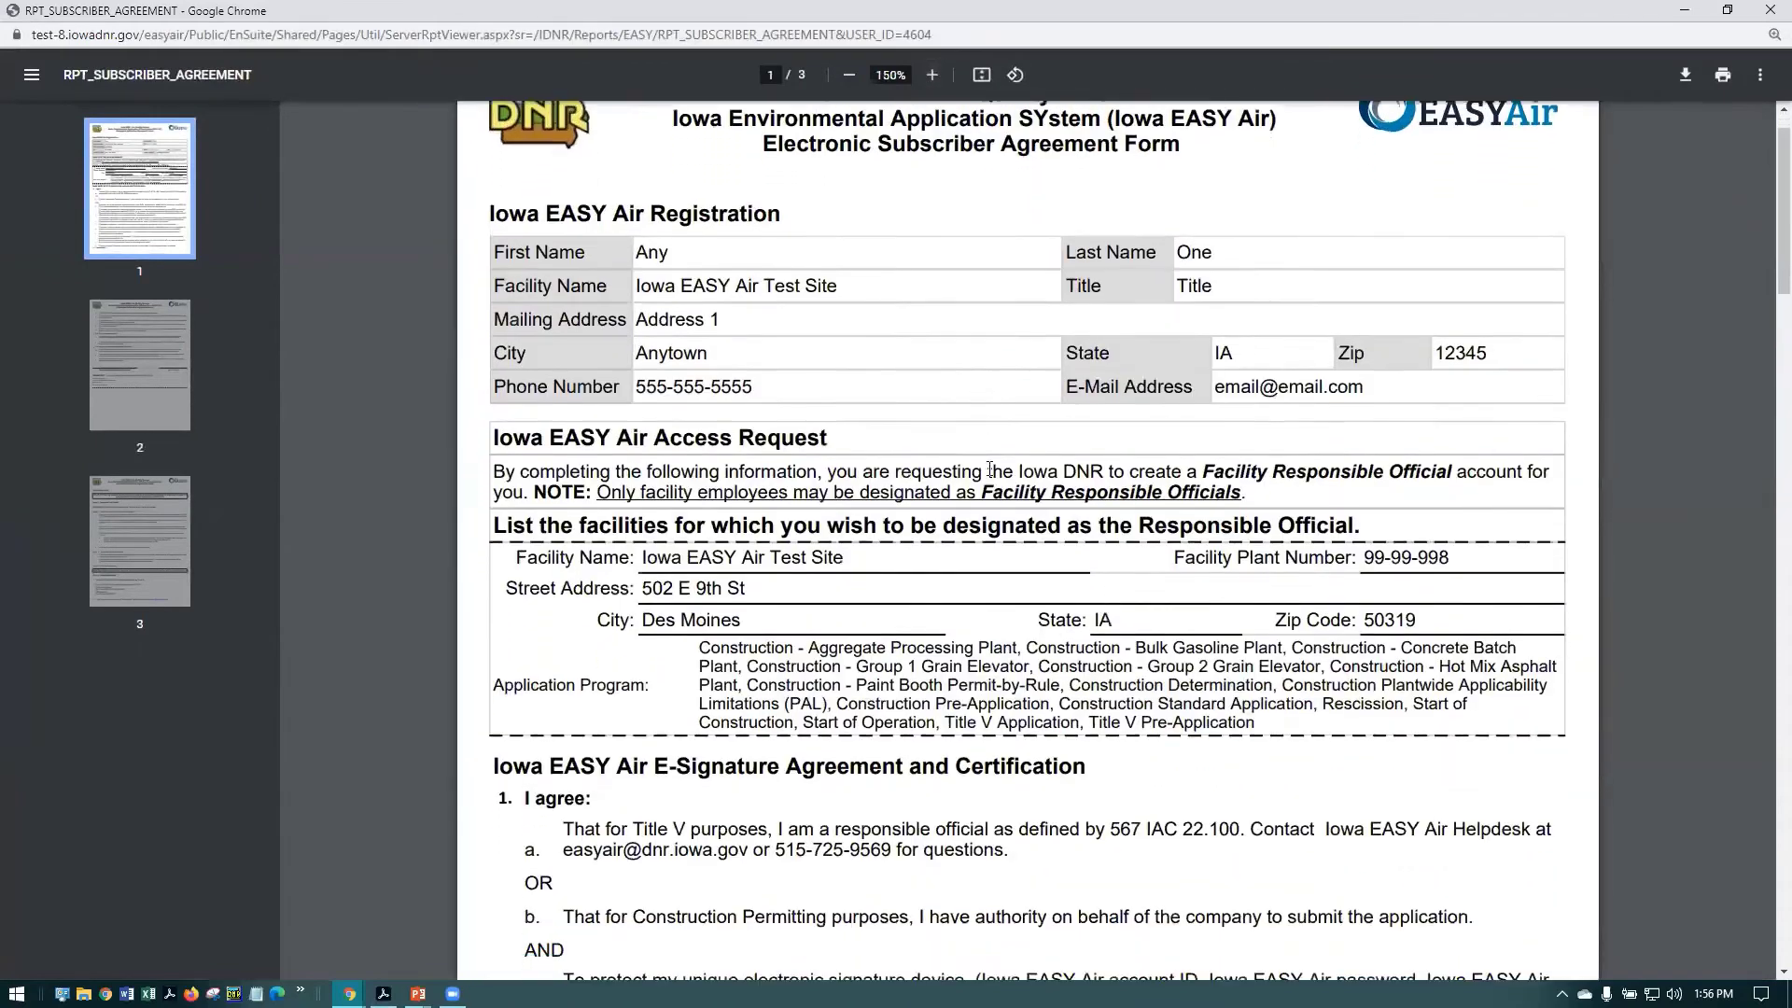
scroll(989, 469, "down", 3)
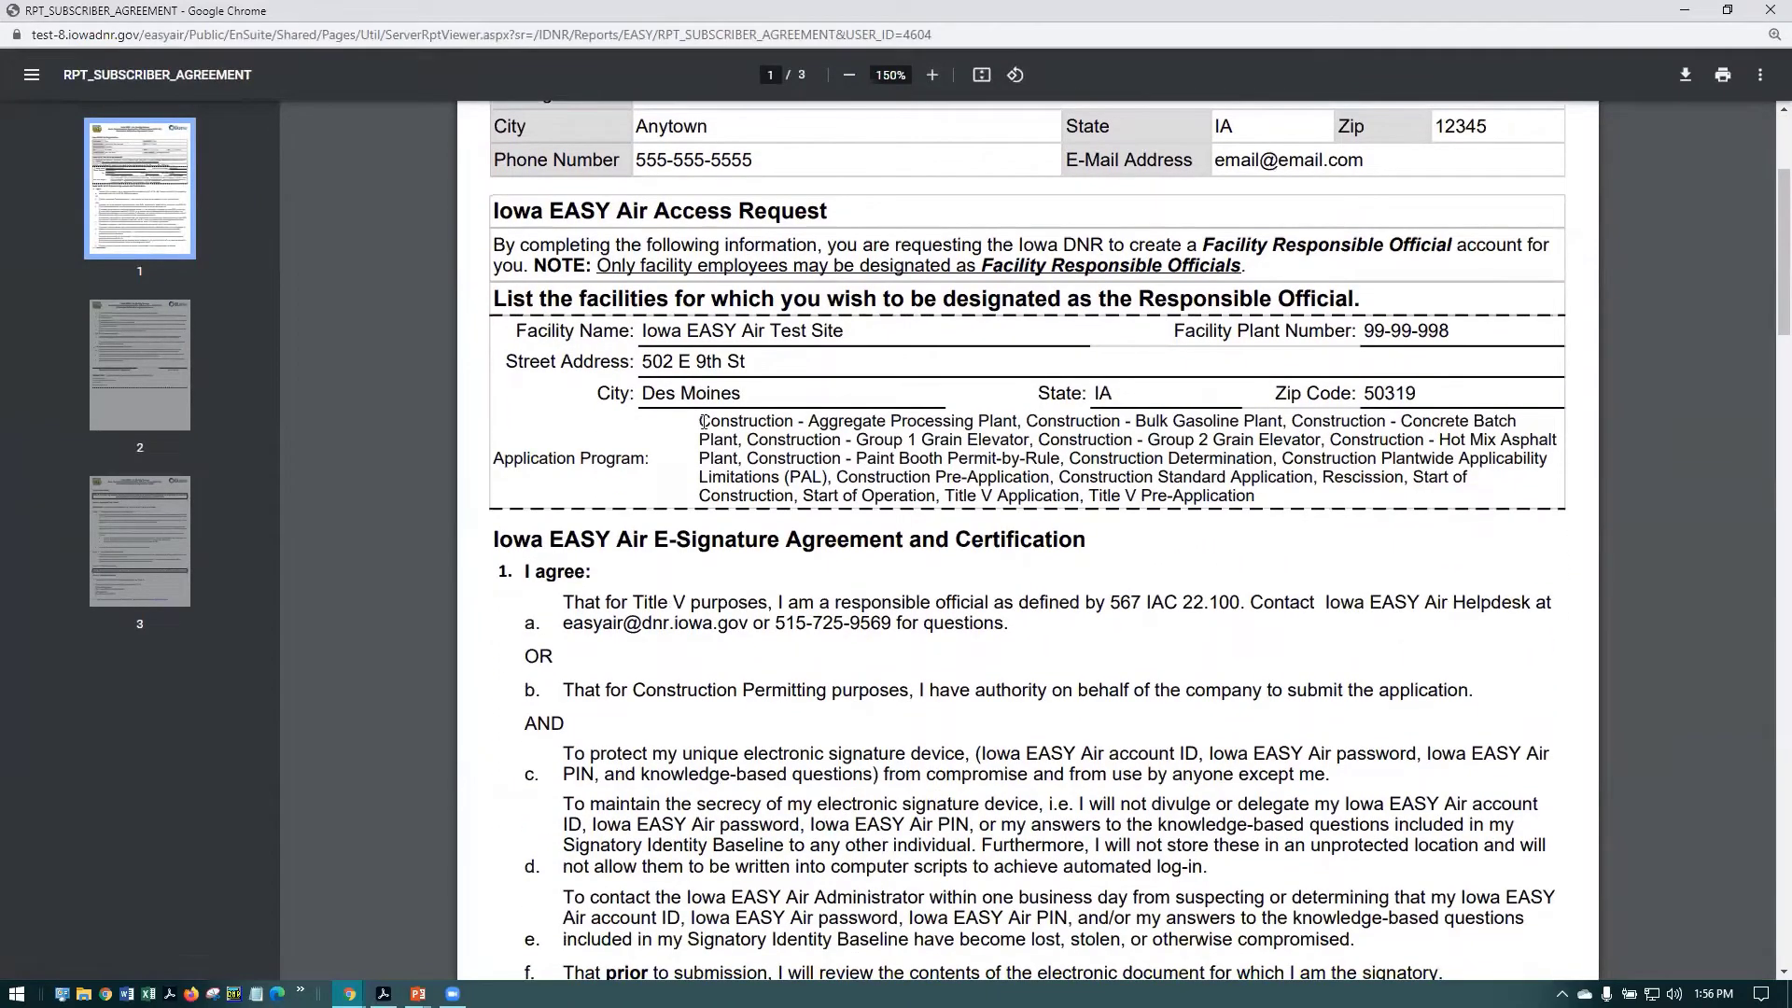
Review the agreement's Facility Name and Application Program list, scrolling through the three pages
left_click_drag(644, 329, 845, 336)
left_click_drag(757, 422, 1183, 478)
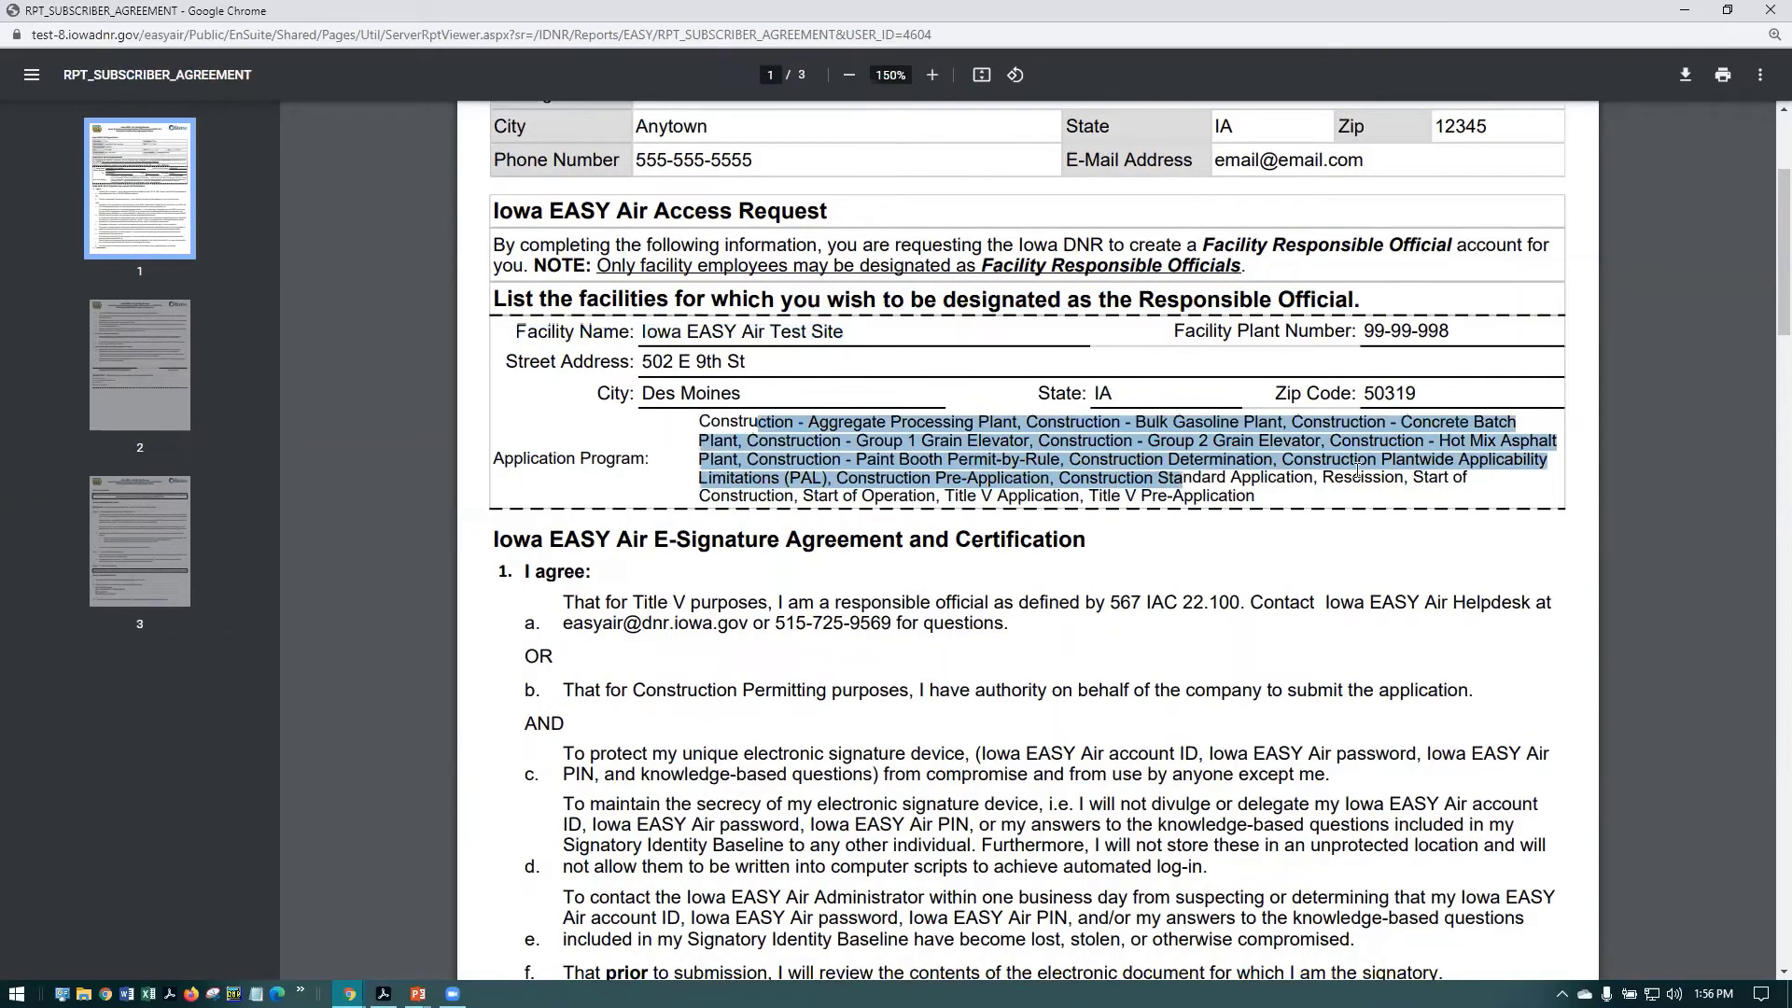
left_click(1484, 537)
scroll(1484, 537, "down", 3)
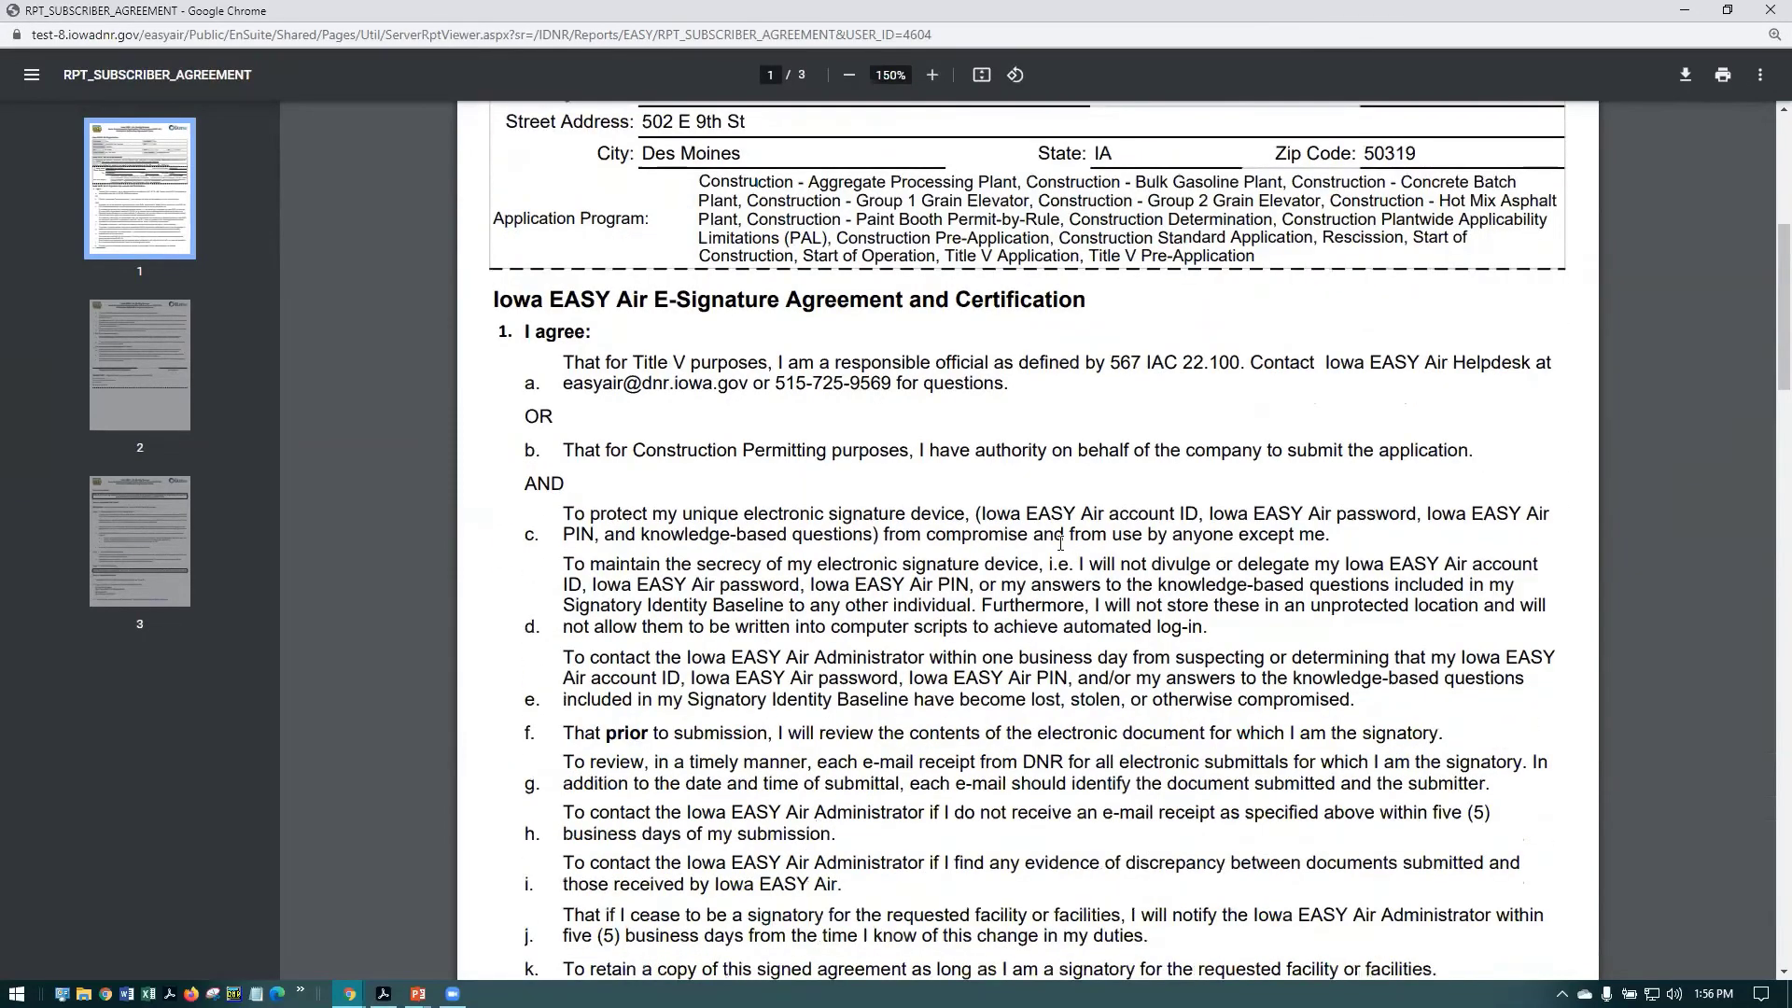
scroll(1060, 541, "down", 15)
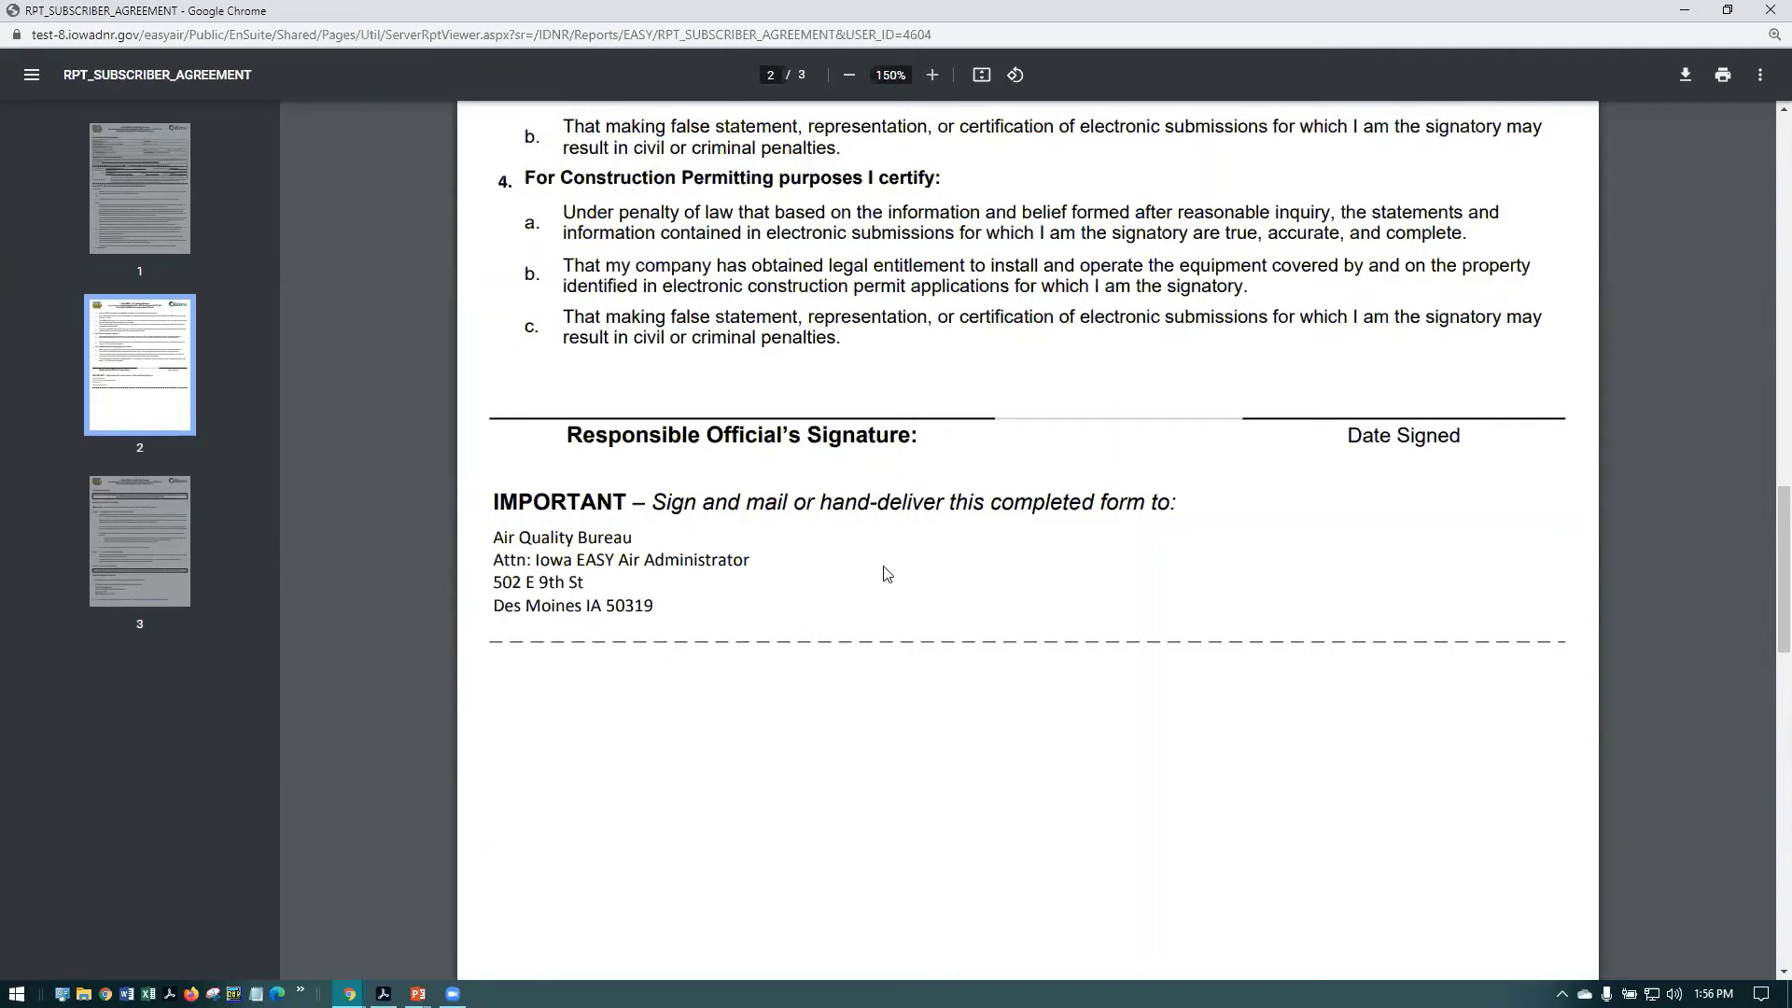
scroll(895, 571, "up", 8)
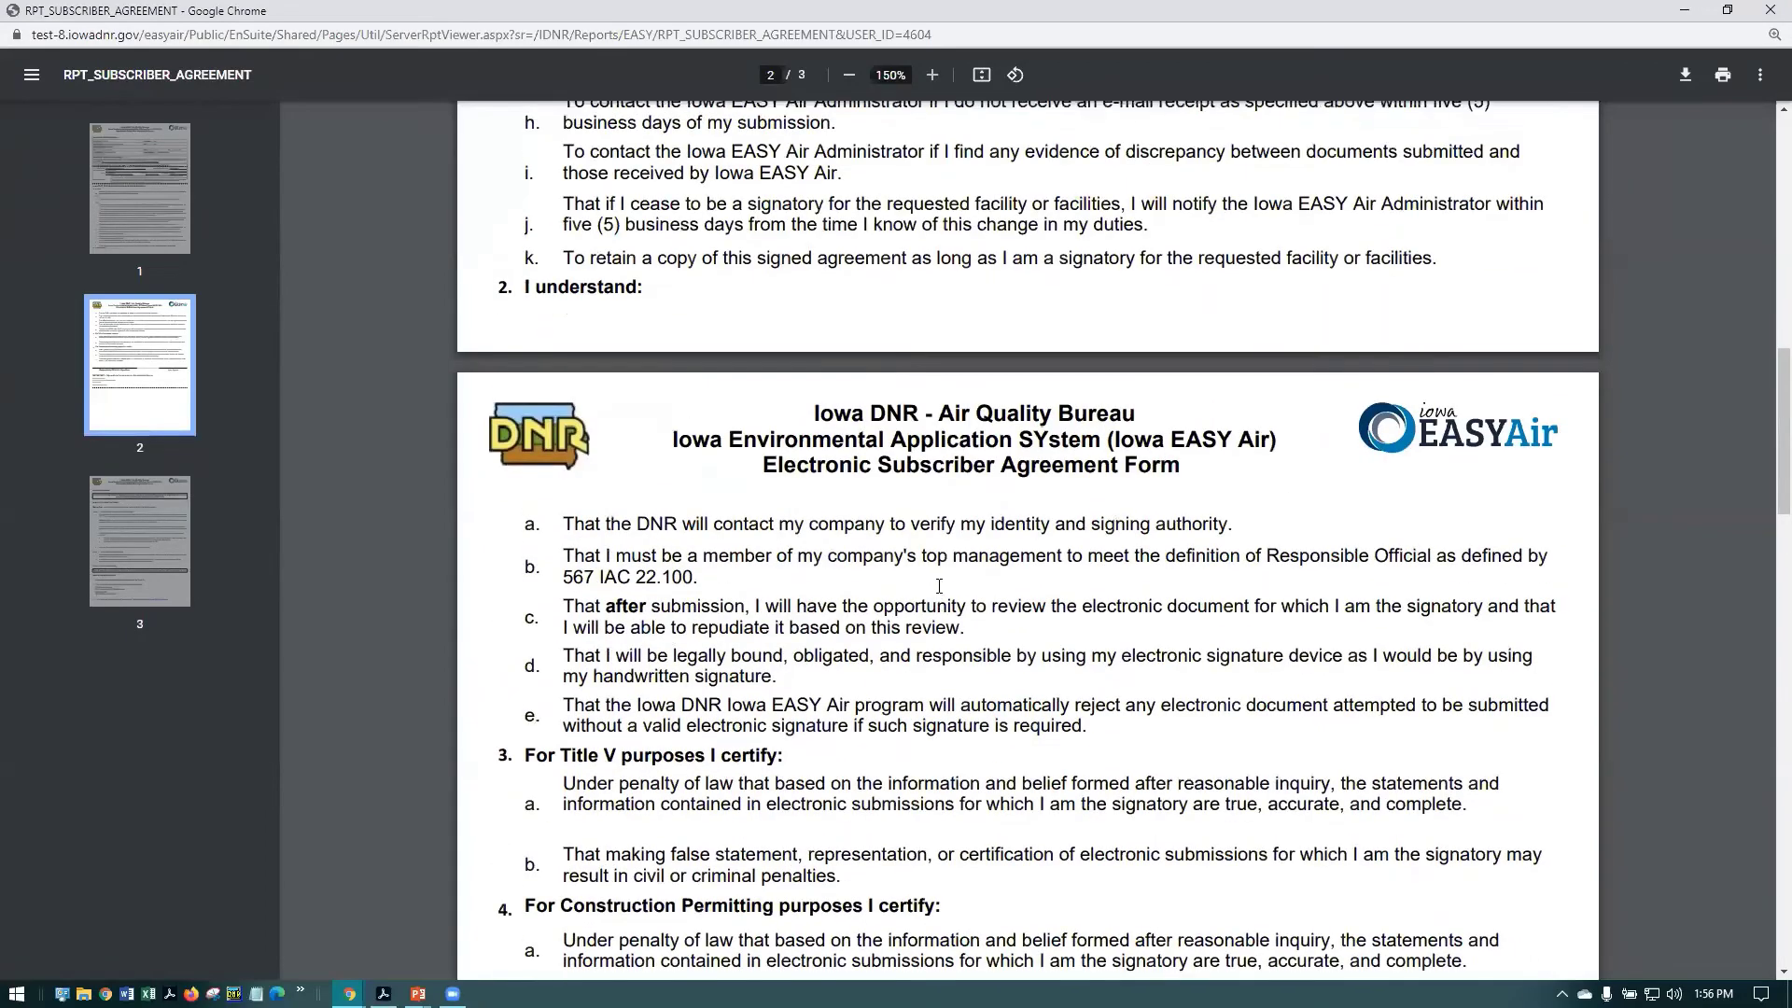
scroll(939, 585, "up", 14)
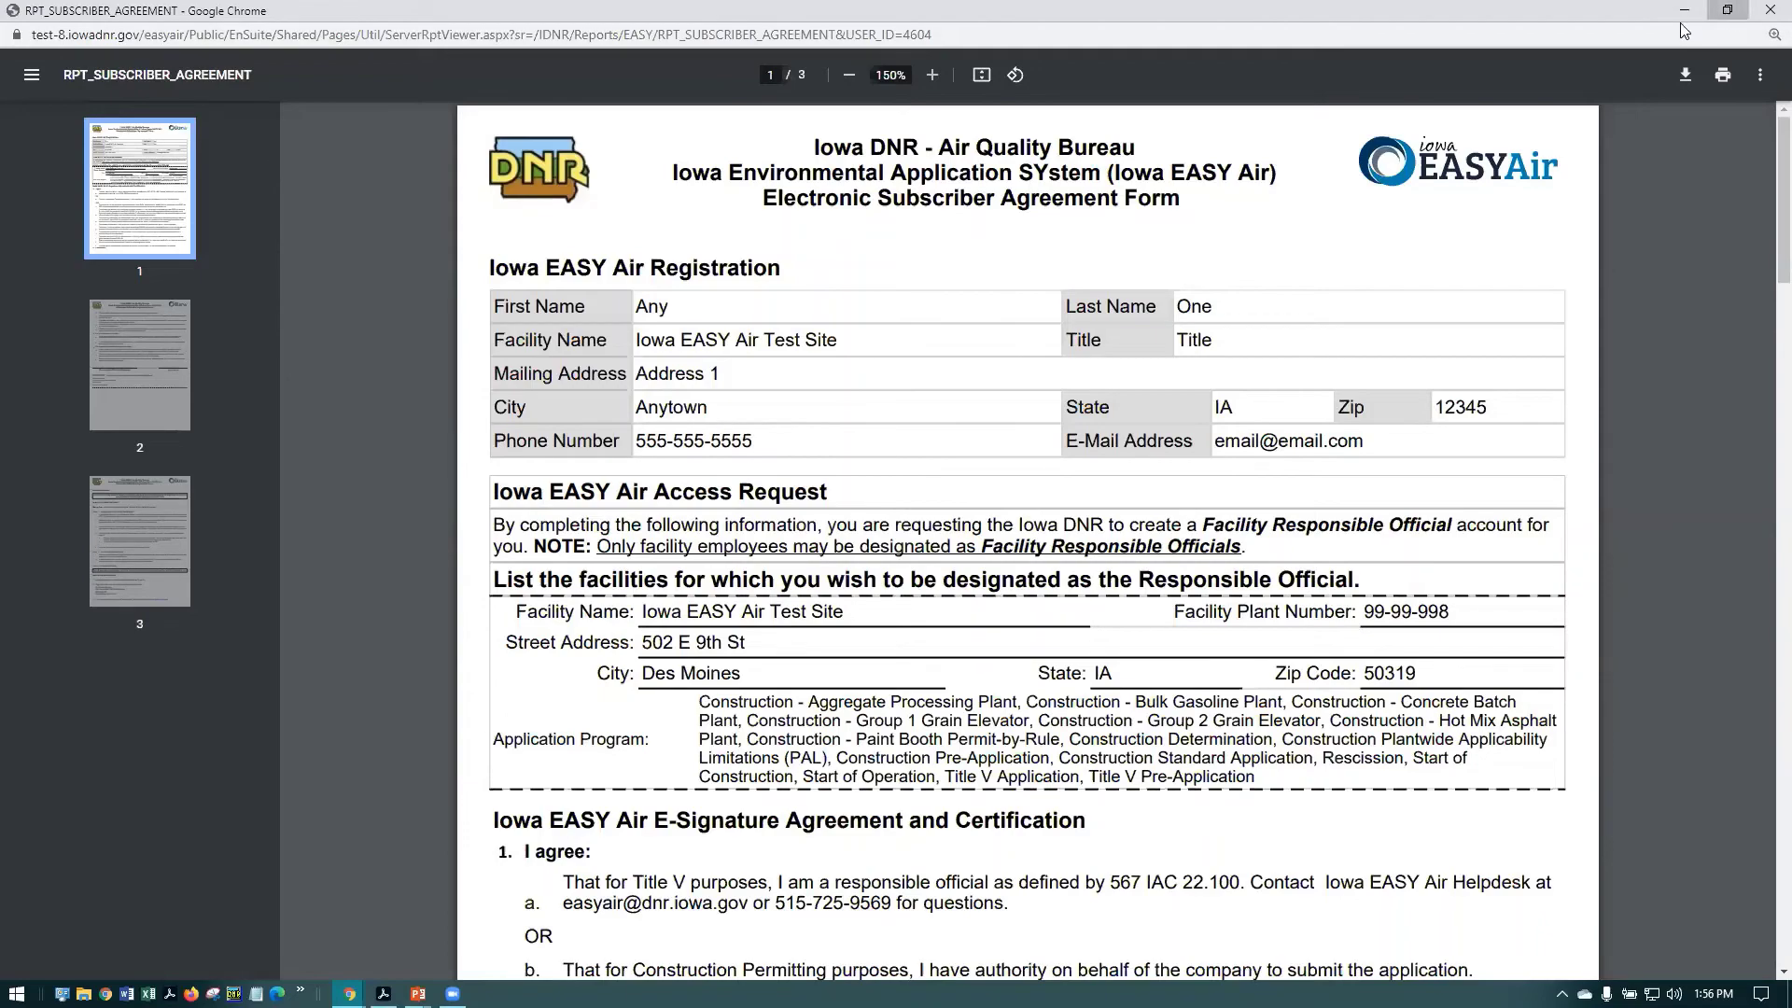
Restore and close the Subscriber Agreement window
left_click(1726, 10)
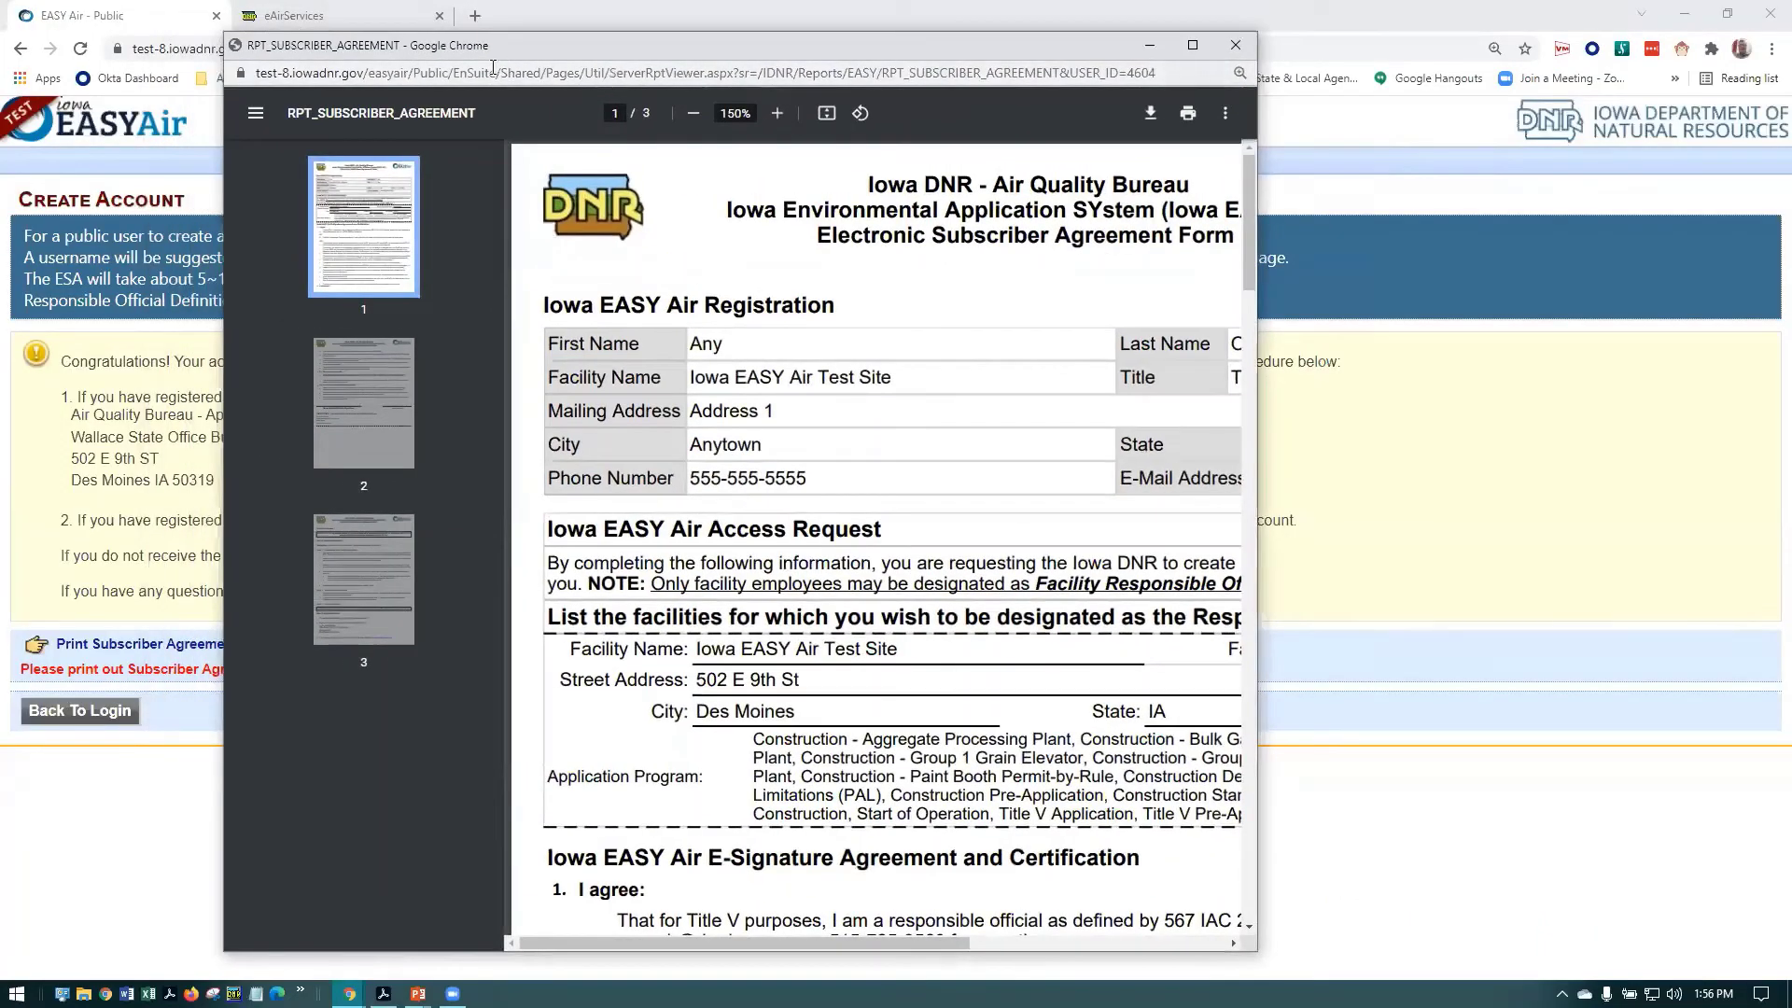
left_click_drag(481, 41, 339, 109)
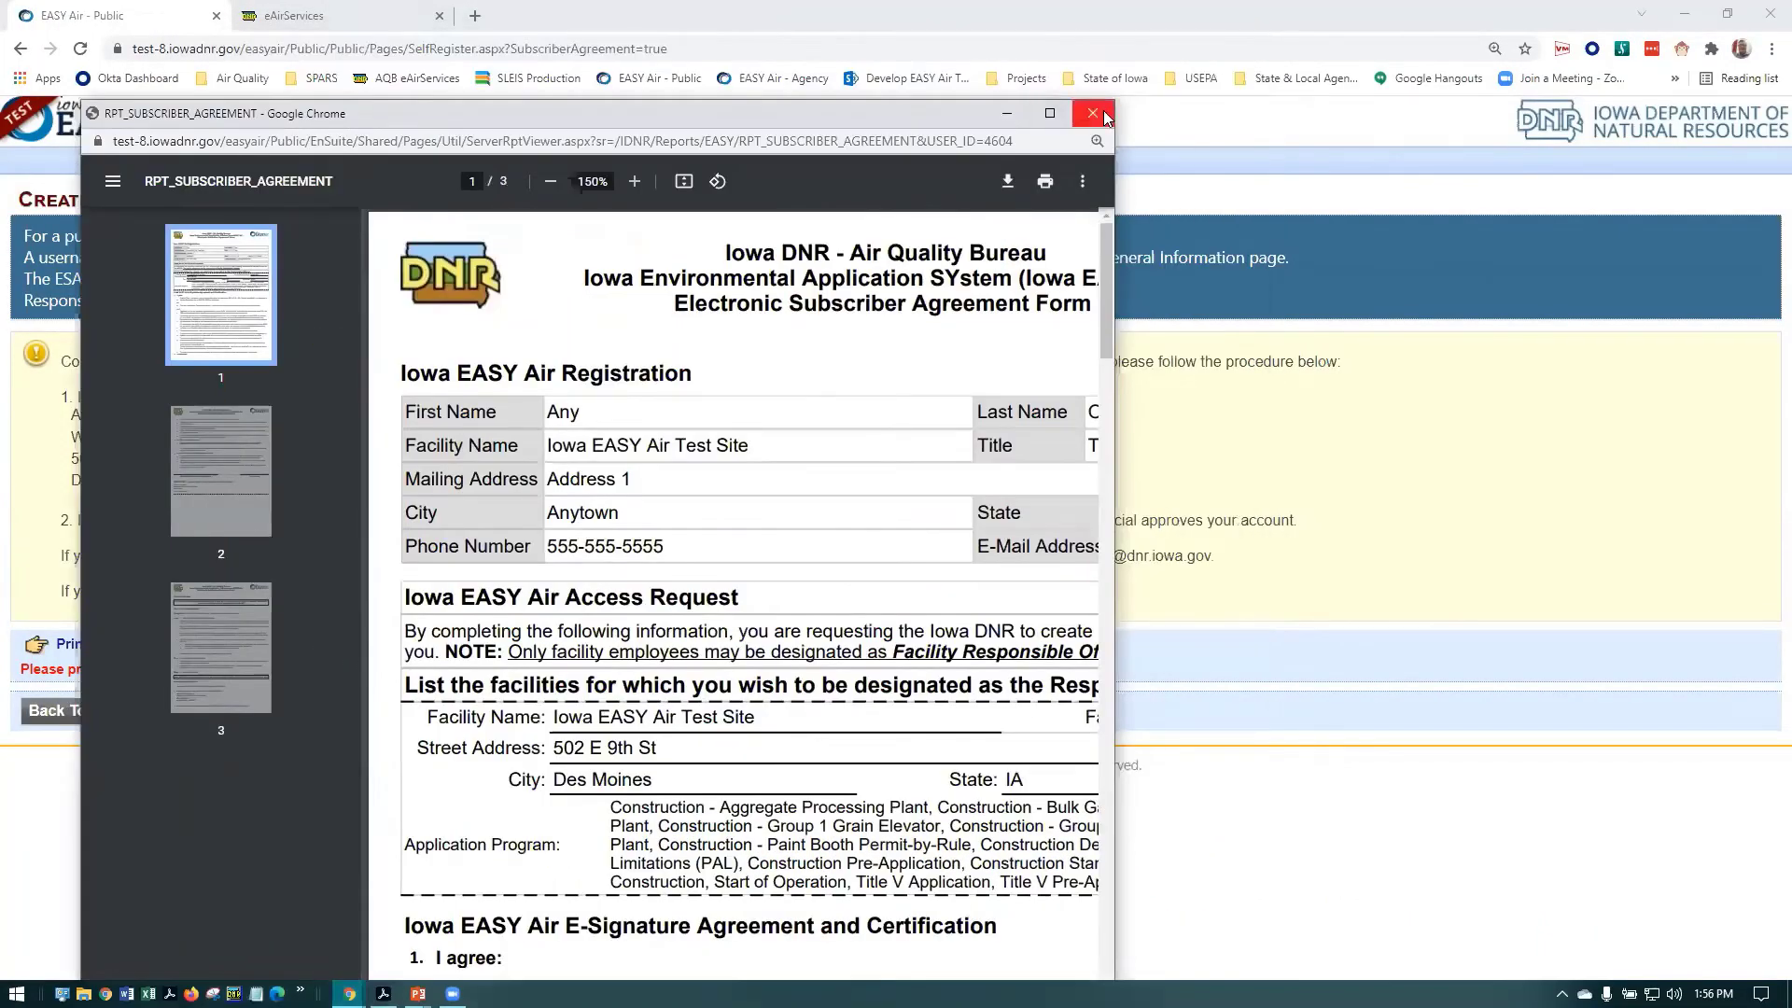
left_click(1094, 114)
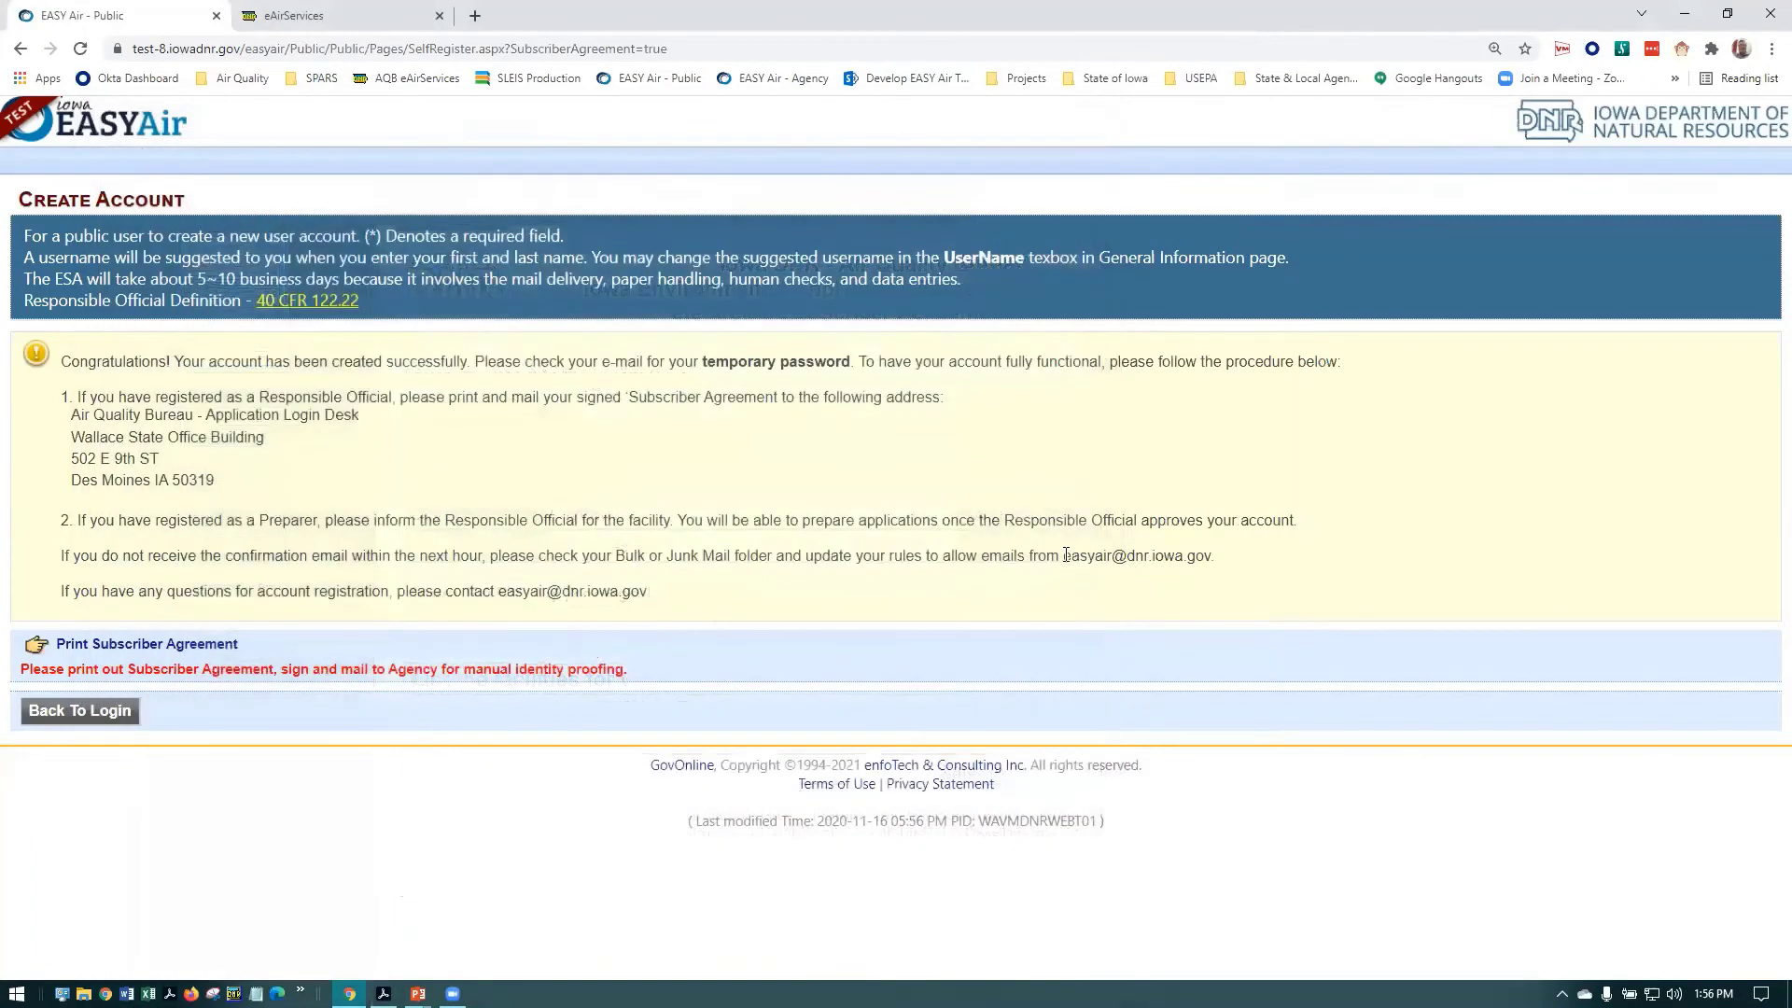
Go back to the login page and enter the new account's user name and temporary password
left_click_drag(1063, 555, 1245, 565)
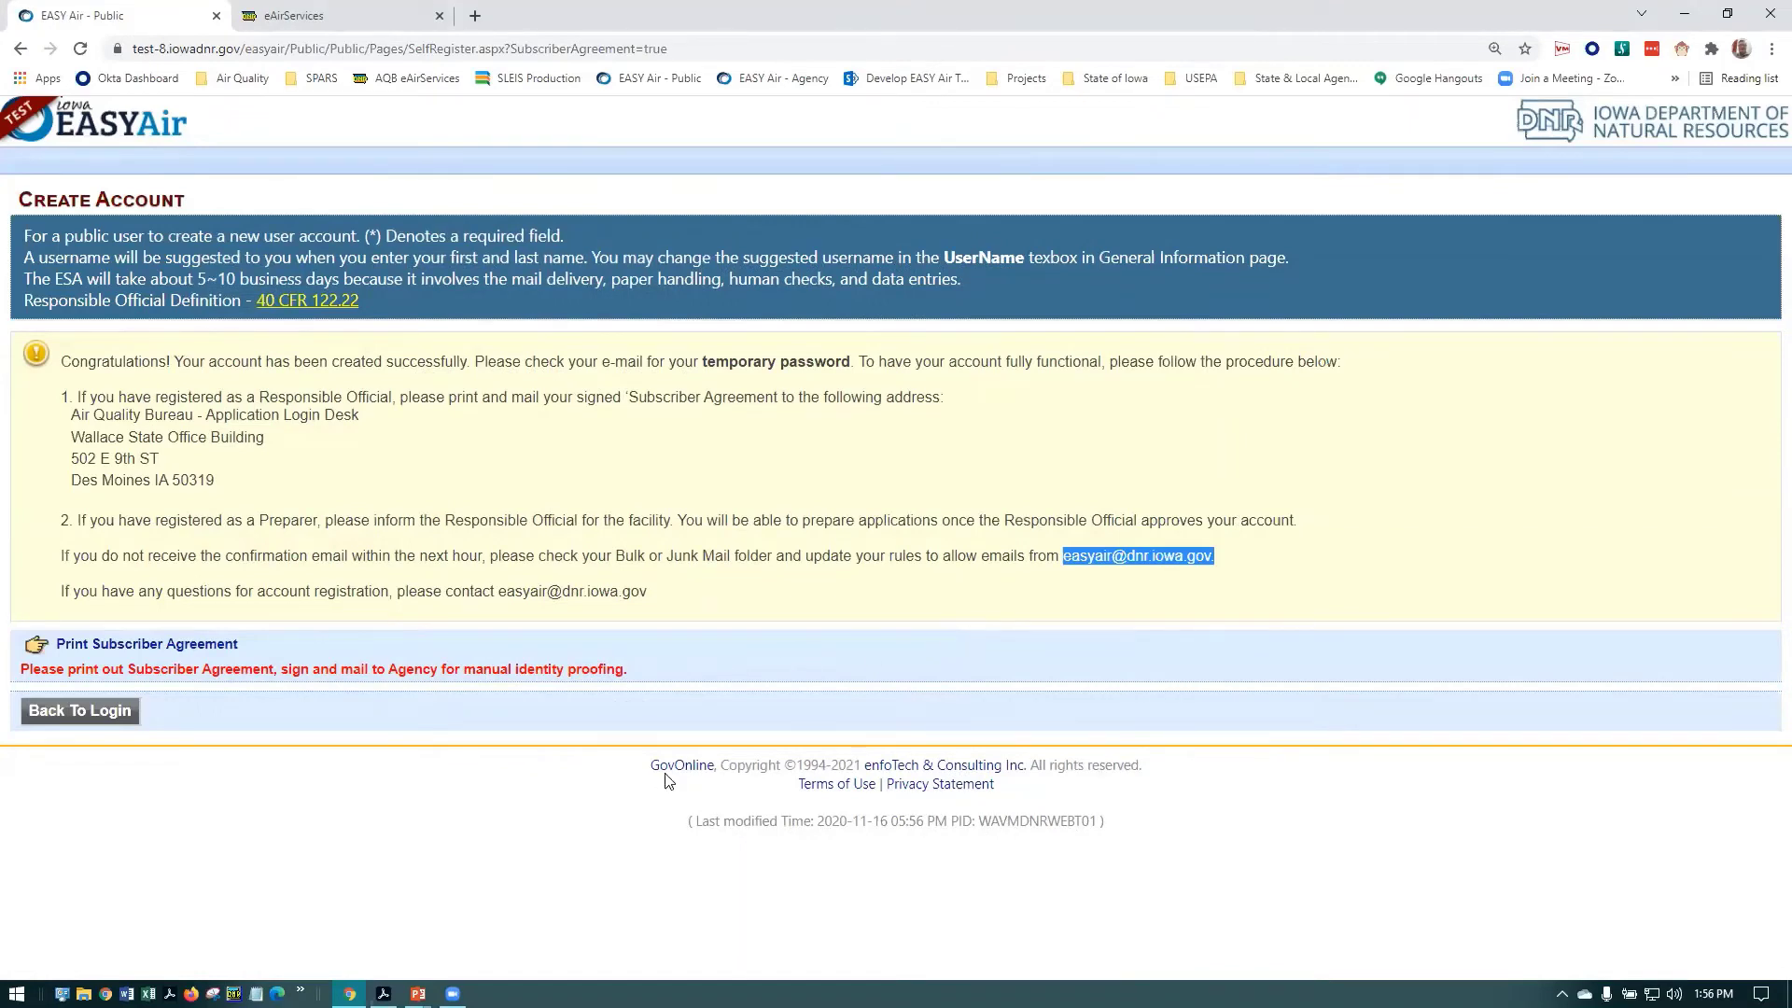
left_click(291, 870)
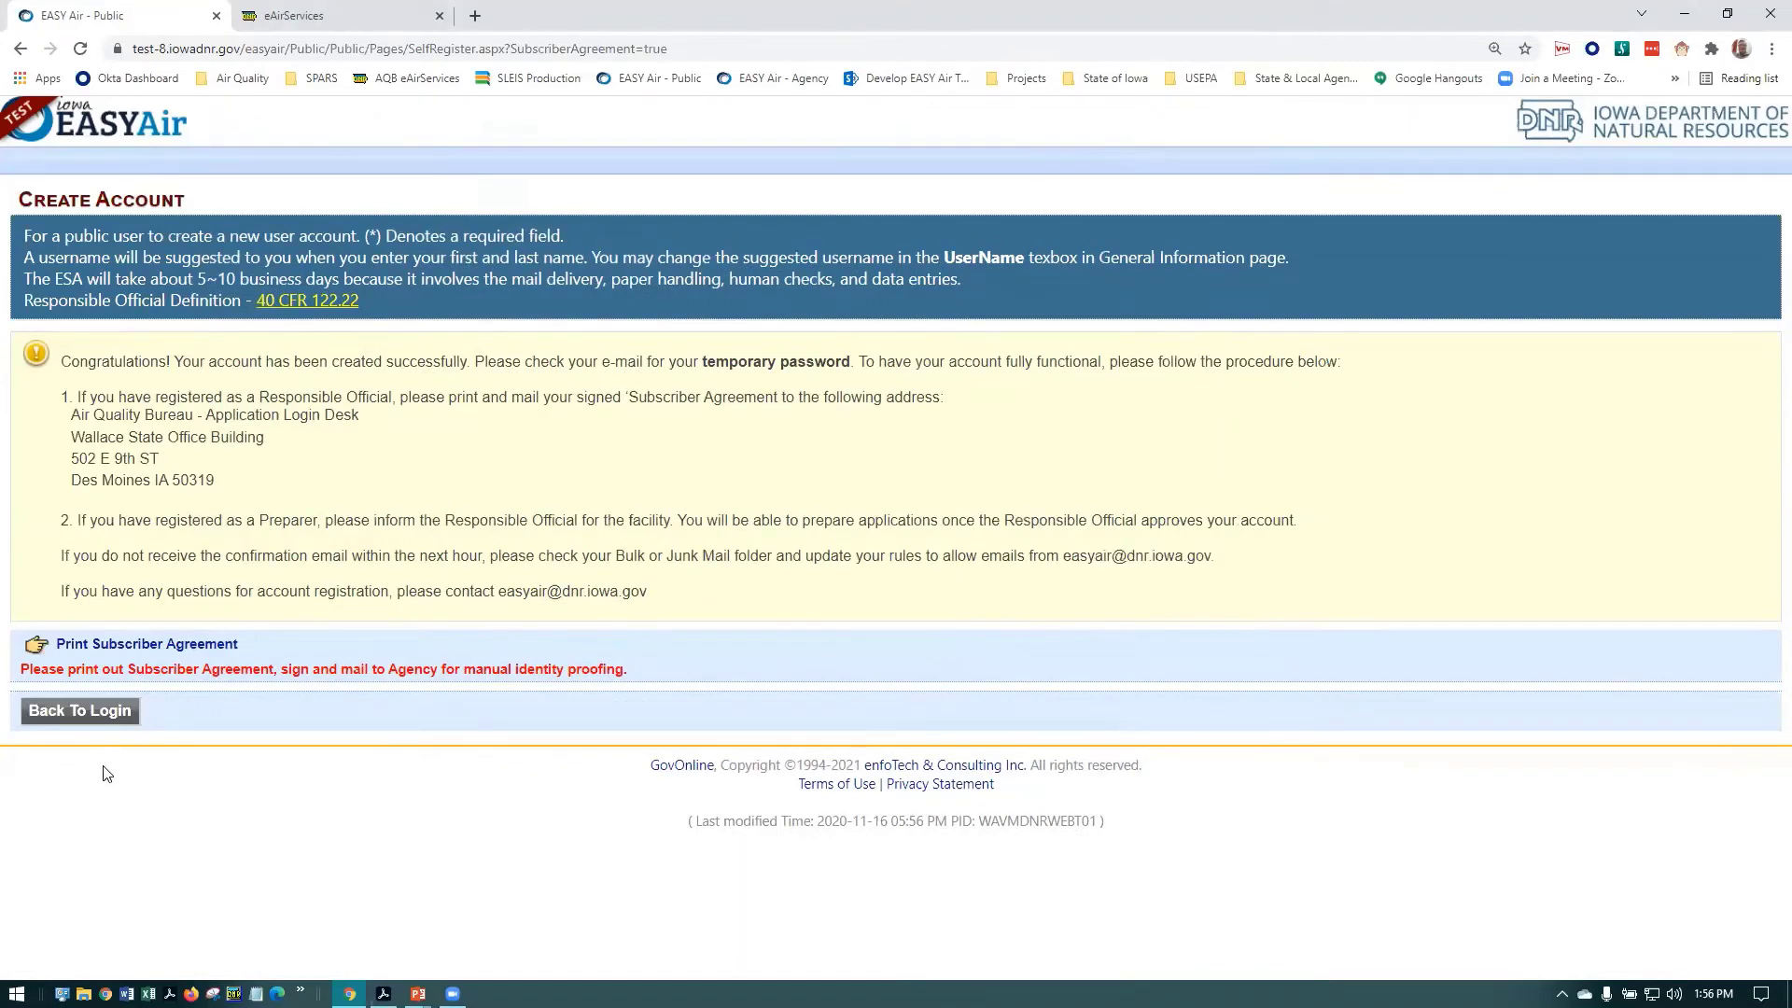
left_click(108, 713)
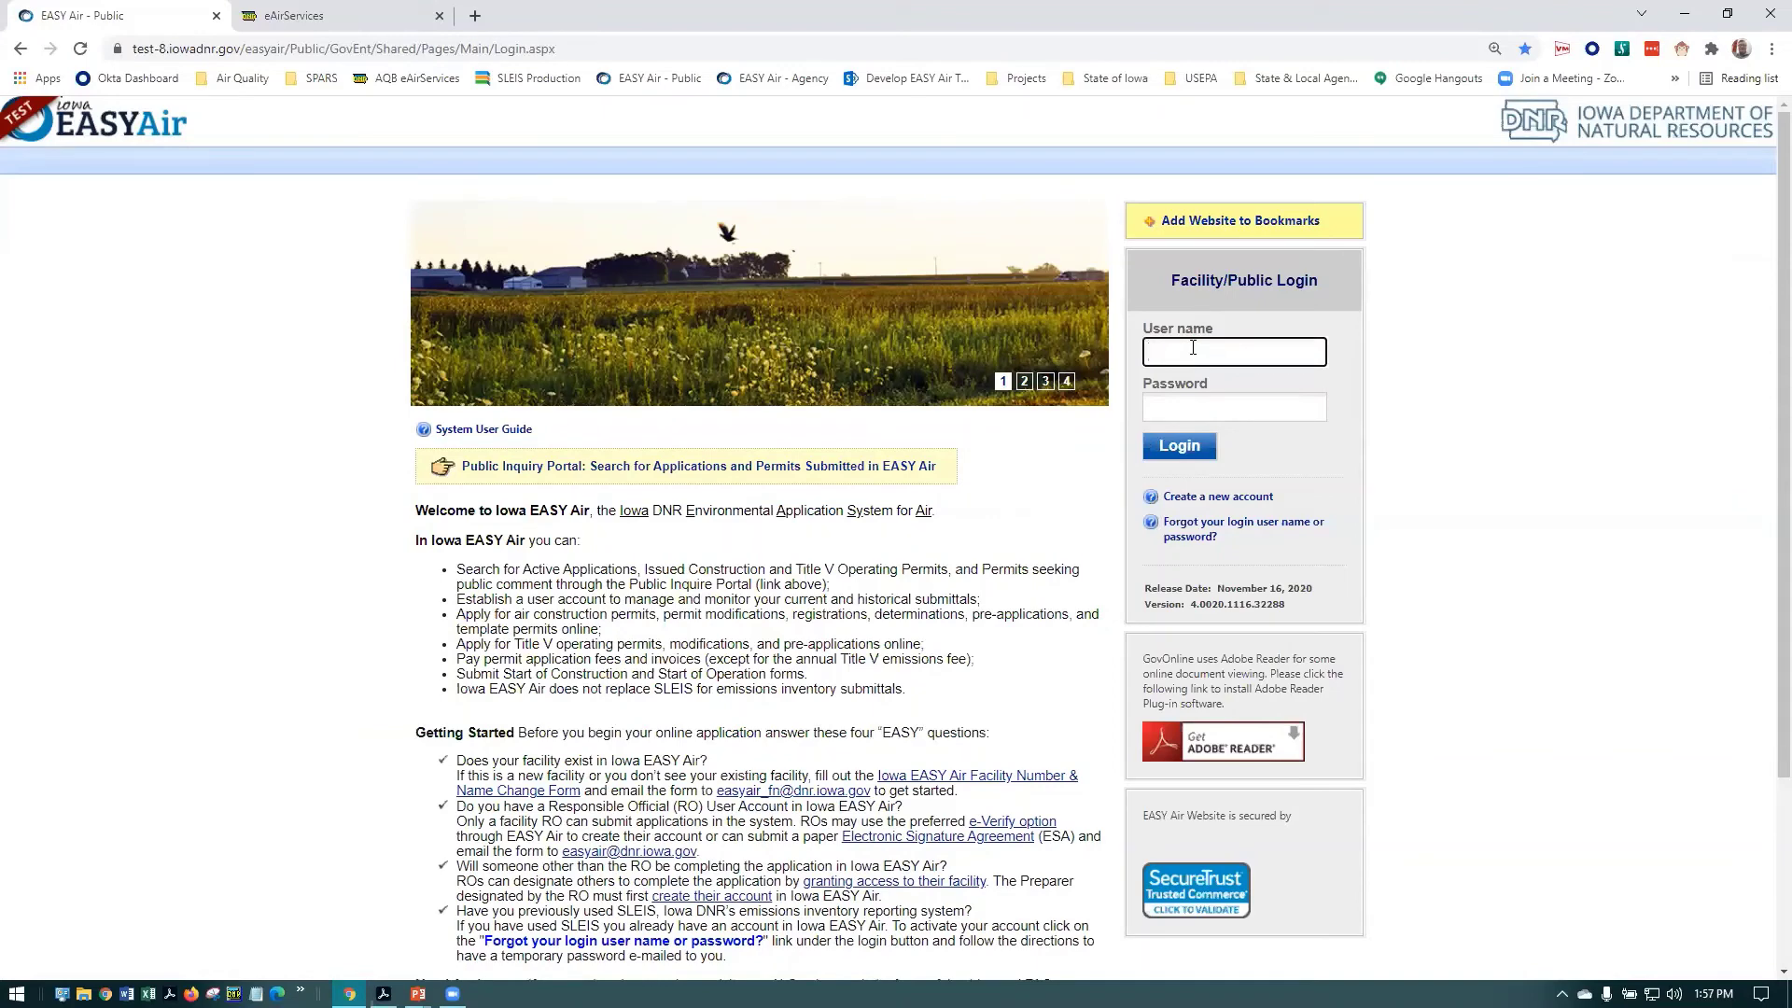
type("AOne")
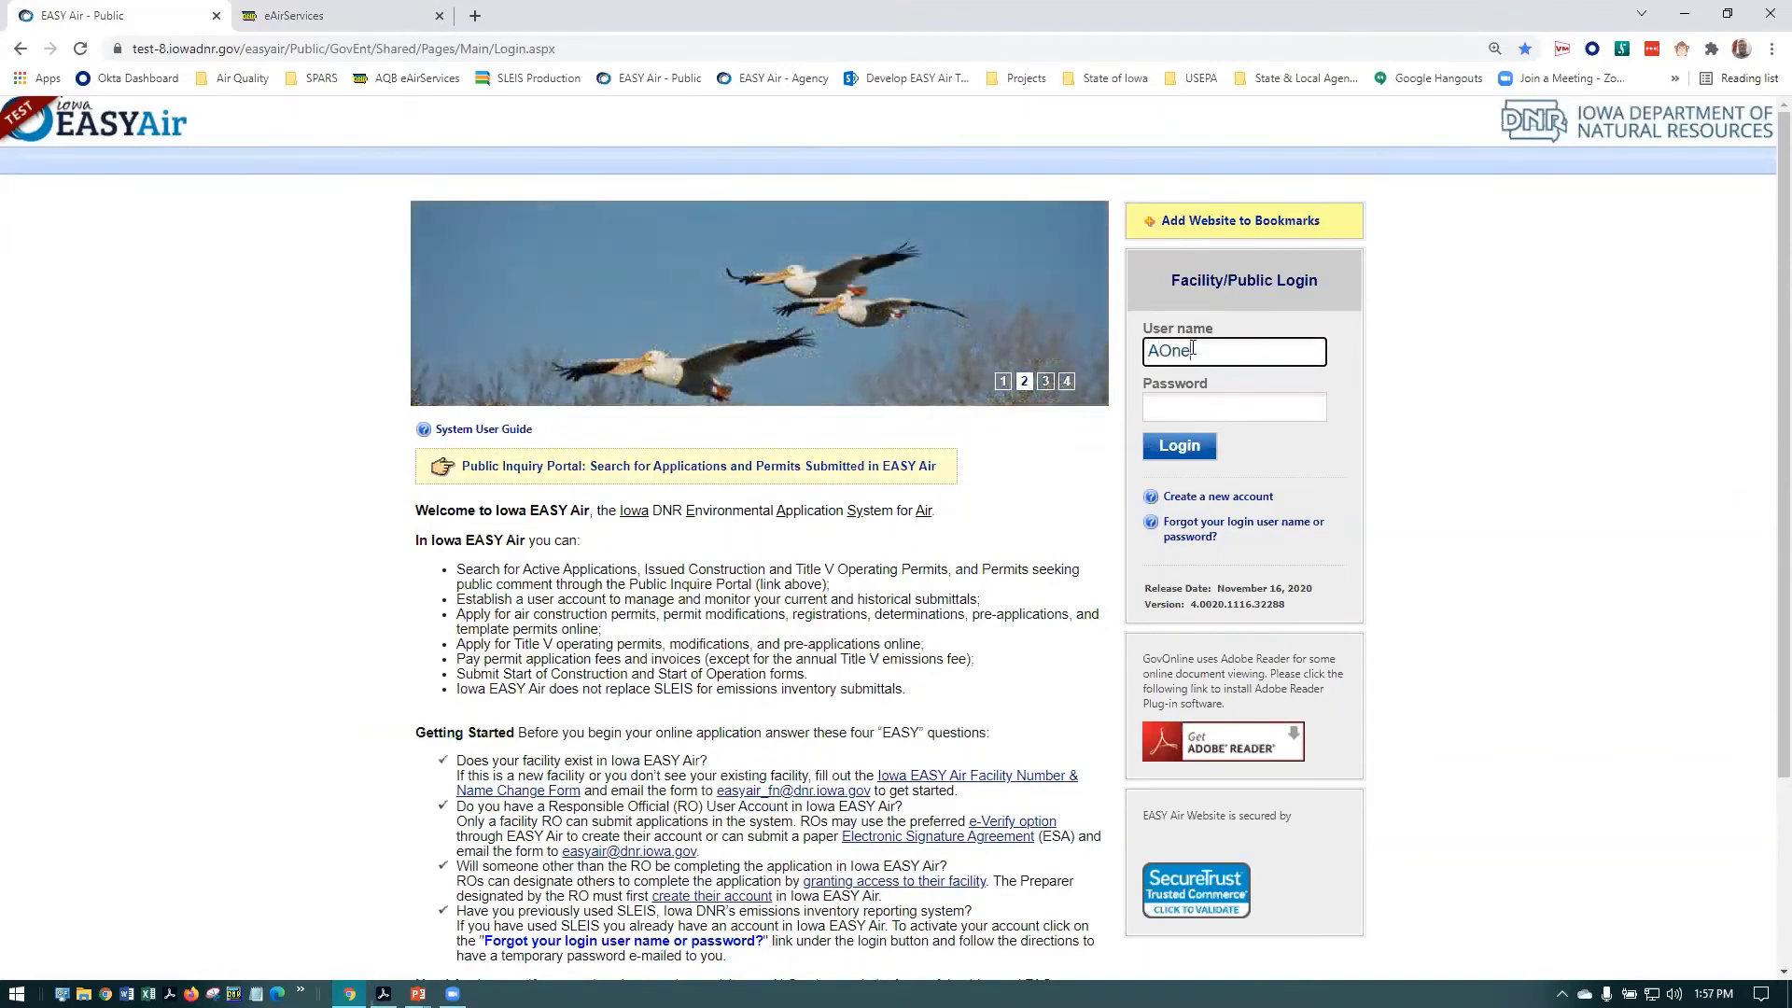
left_click(1245, 404)
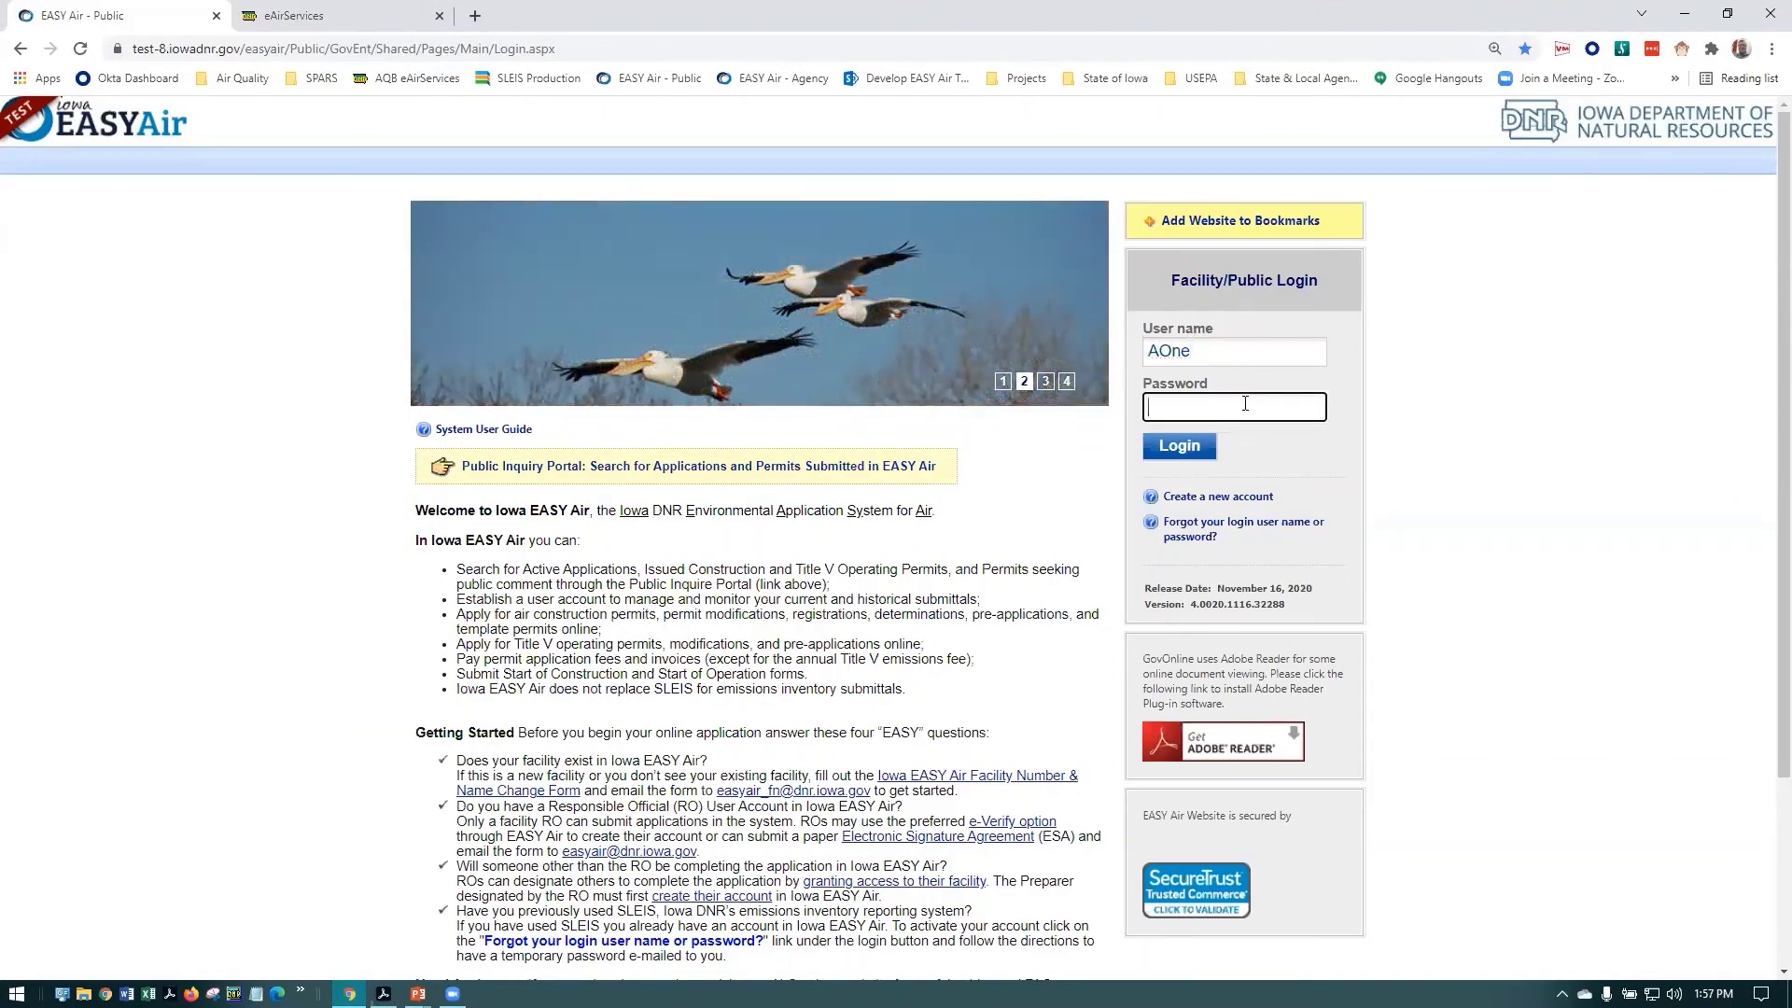
type("•")
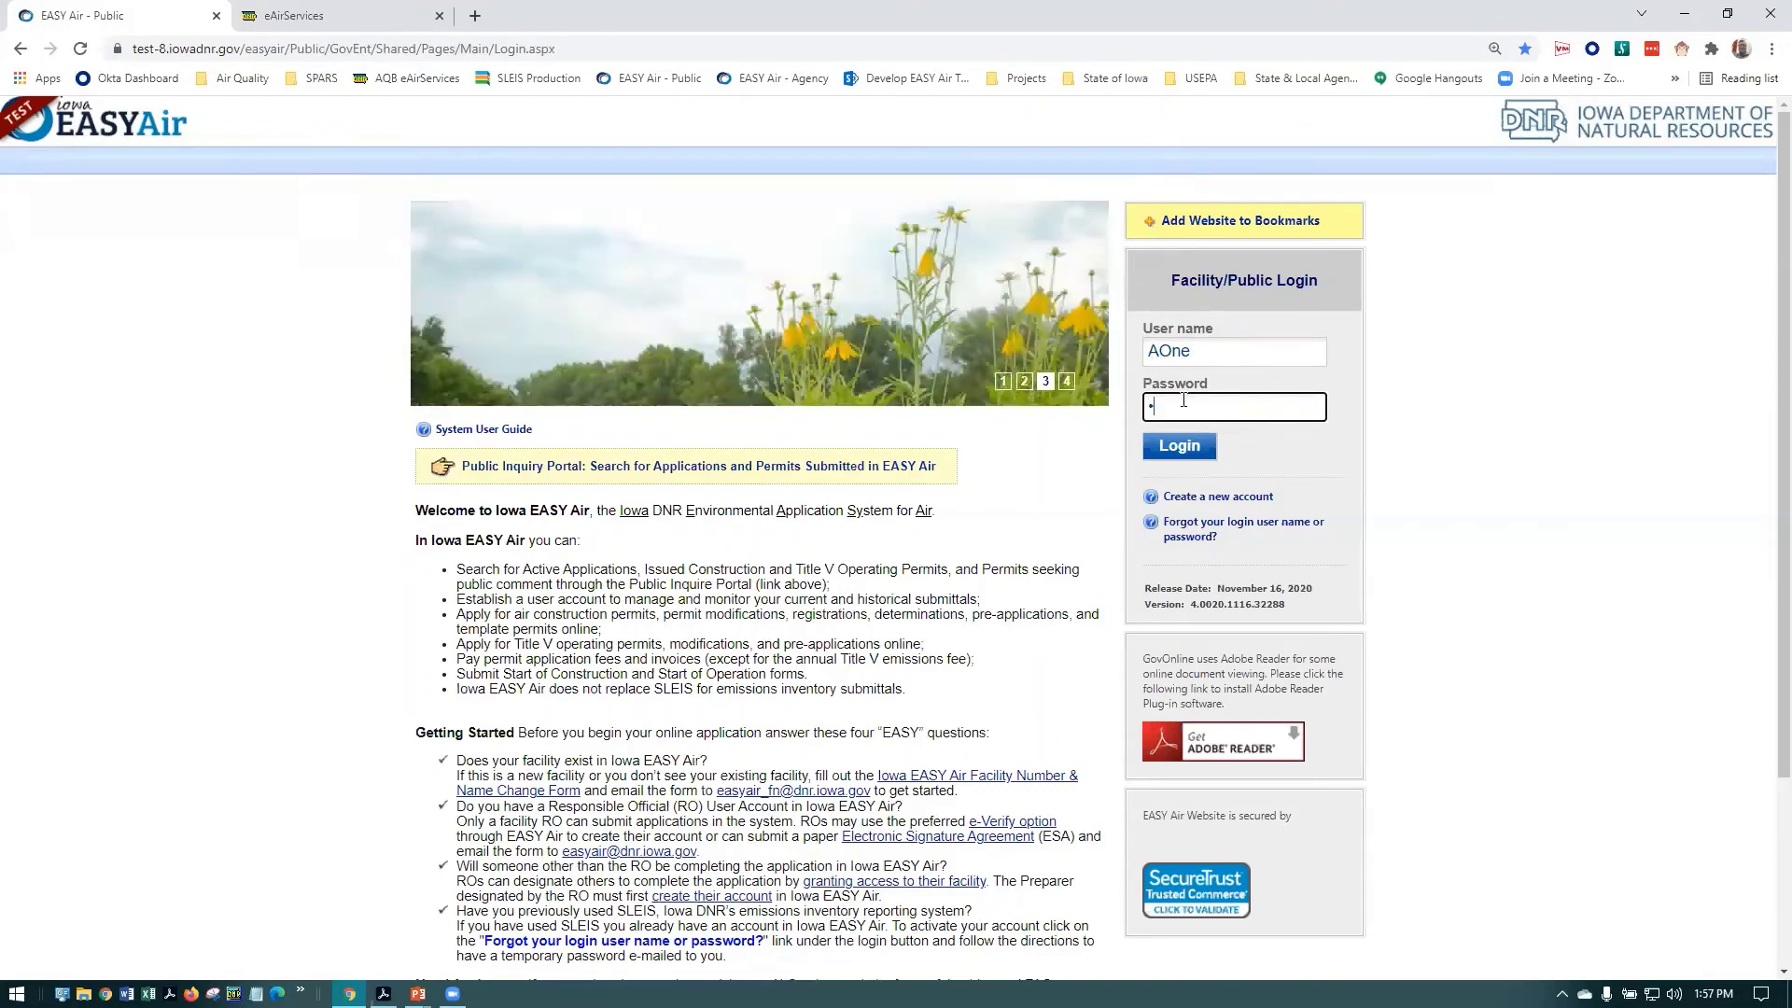
type("•••••••")
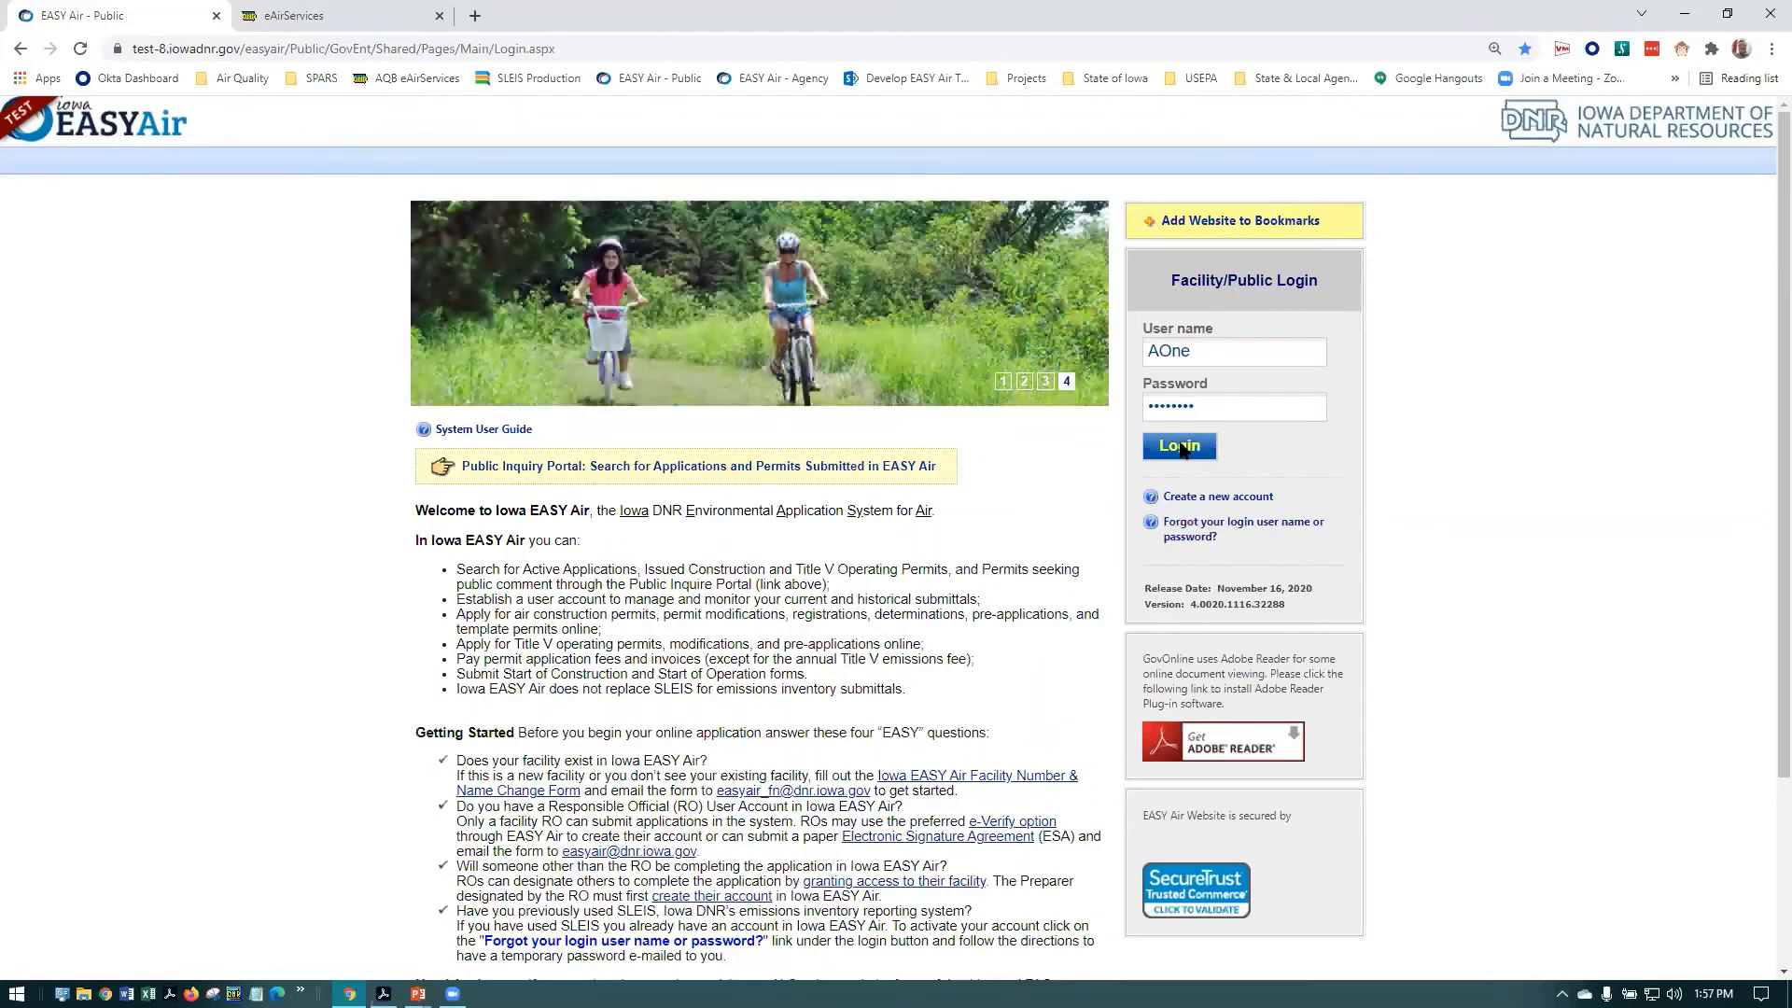
Log in, decline saving the password, and enter and confirm a new password
left_click(1180, 447)
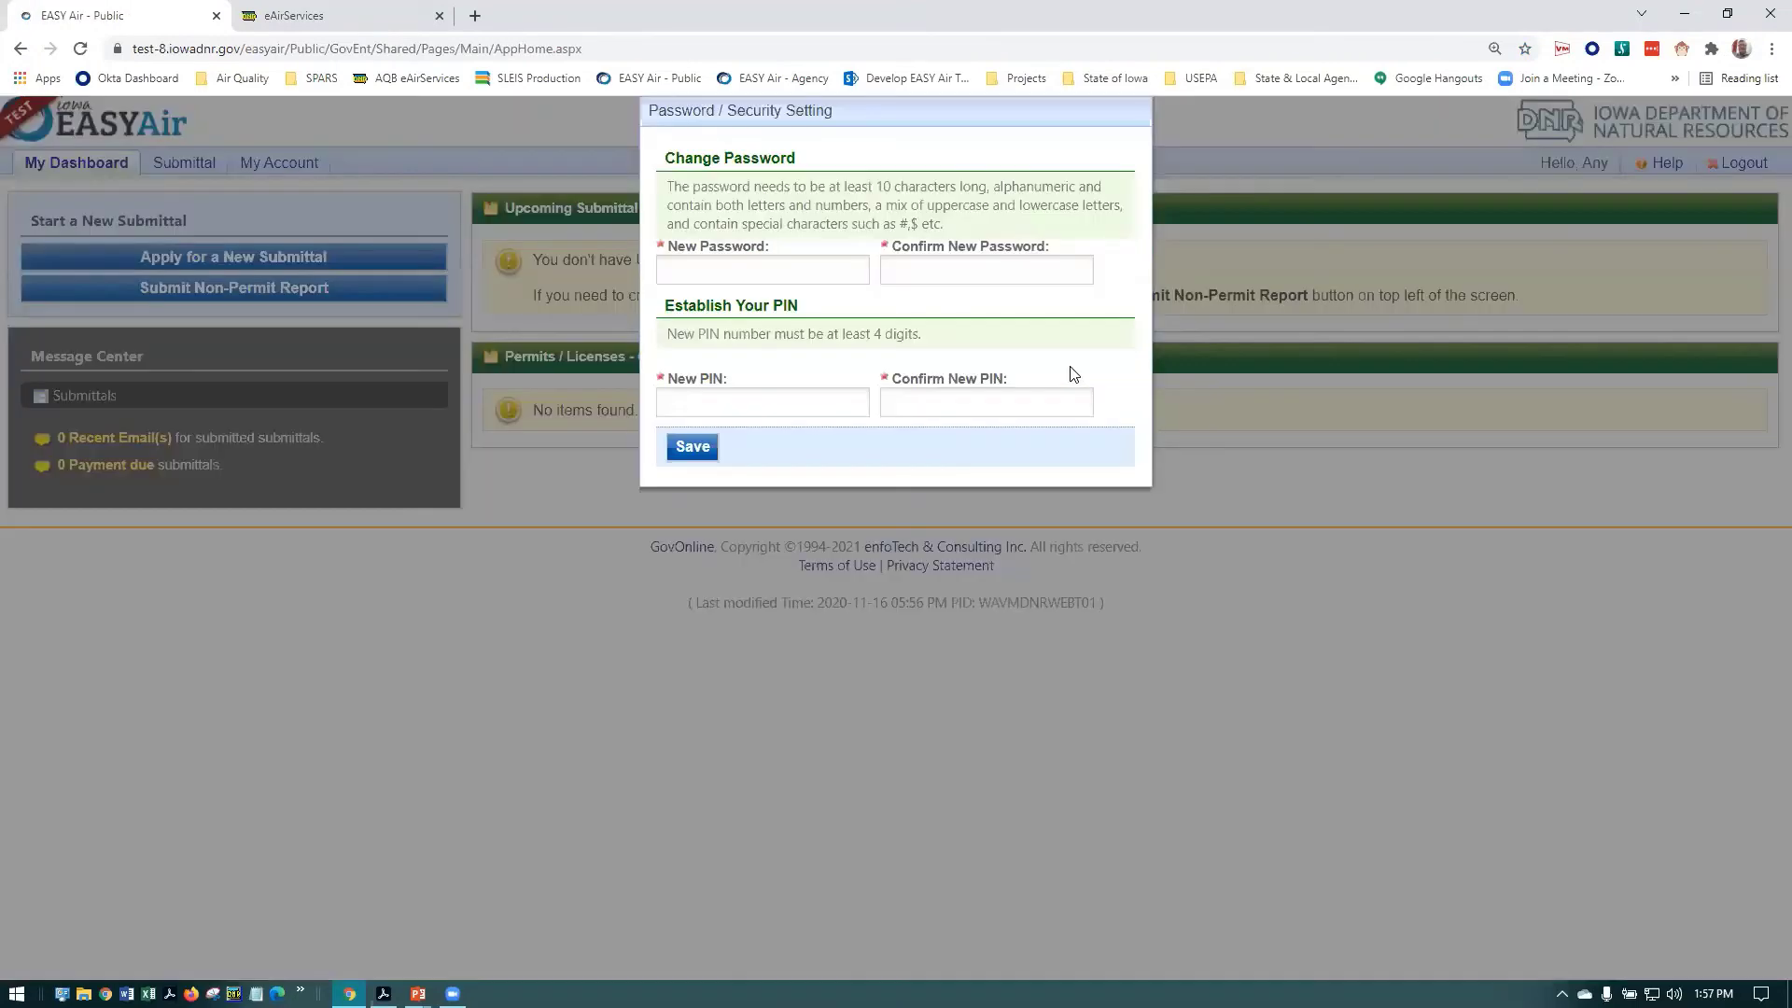
left_click(1604, 260)
left_click(791, 271)
type("•••••••••")
key("Tab")
type("•")
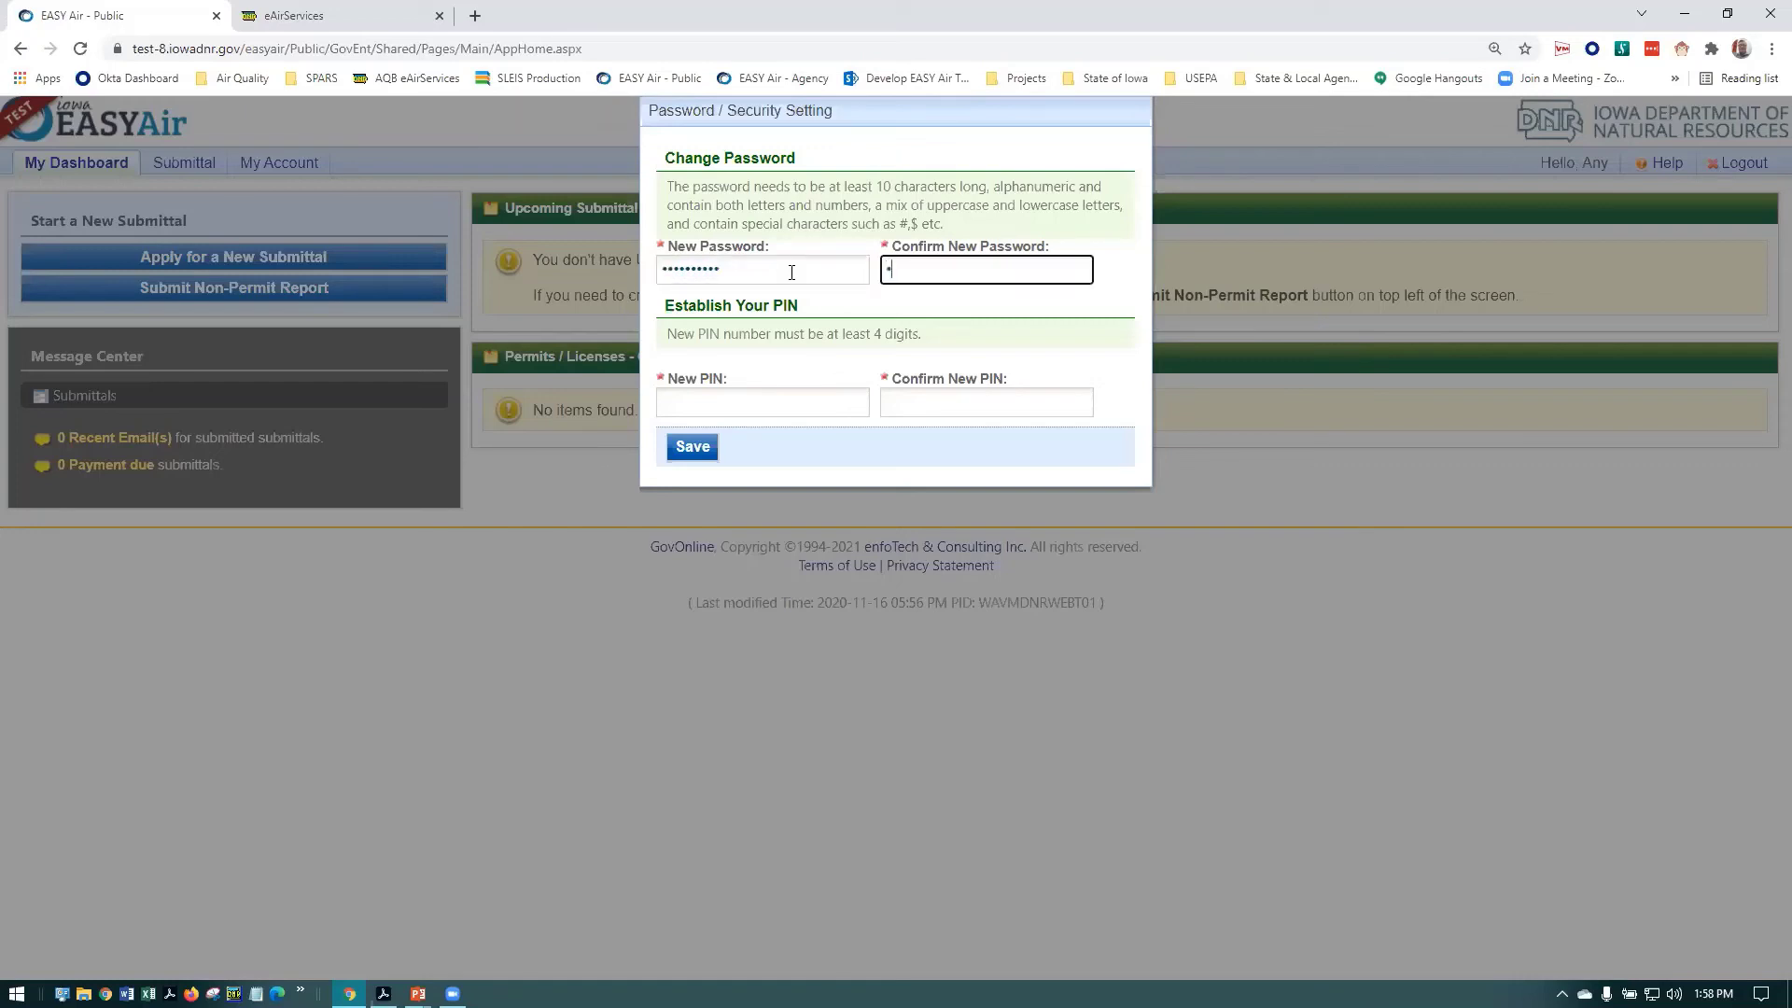
type("••••••••••")
Enter and confirm a four-digit PIN, then save the security settings
key("Tab")
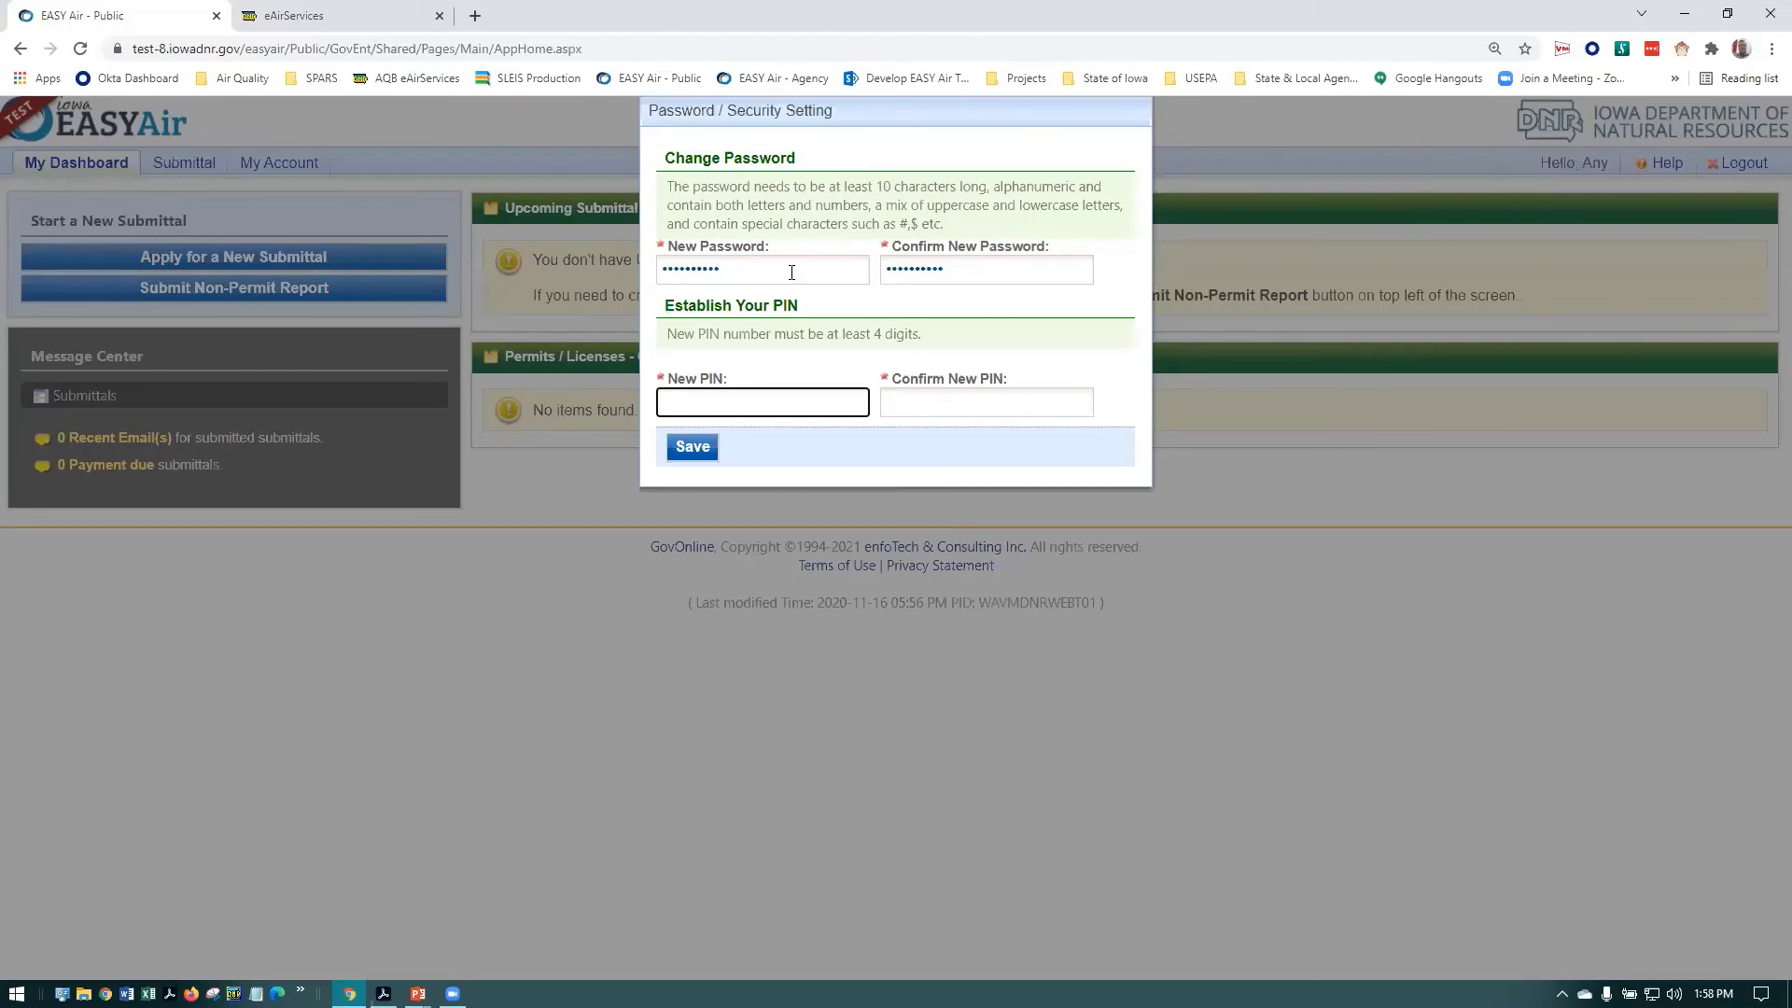
type("1234")
key("Tab")
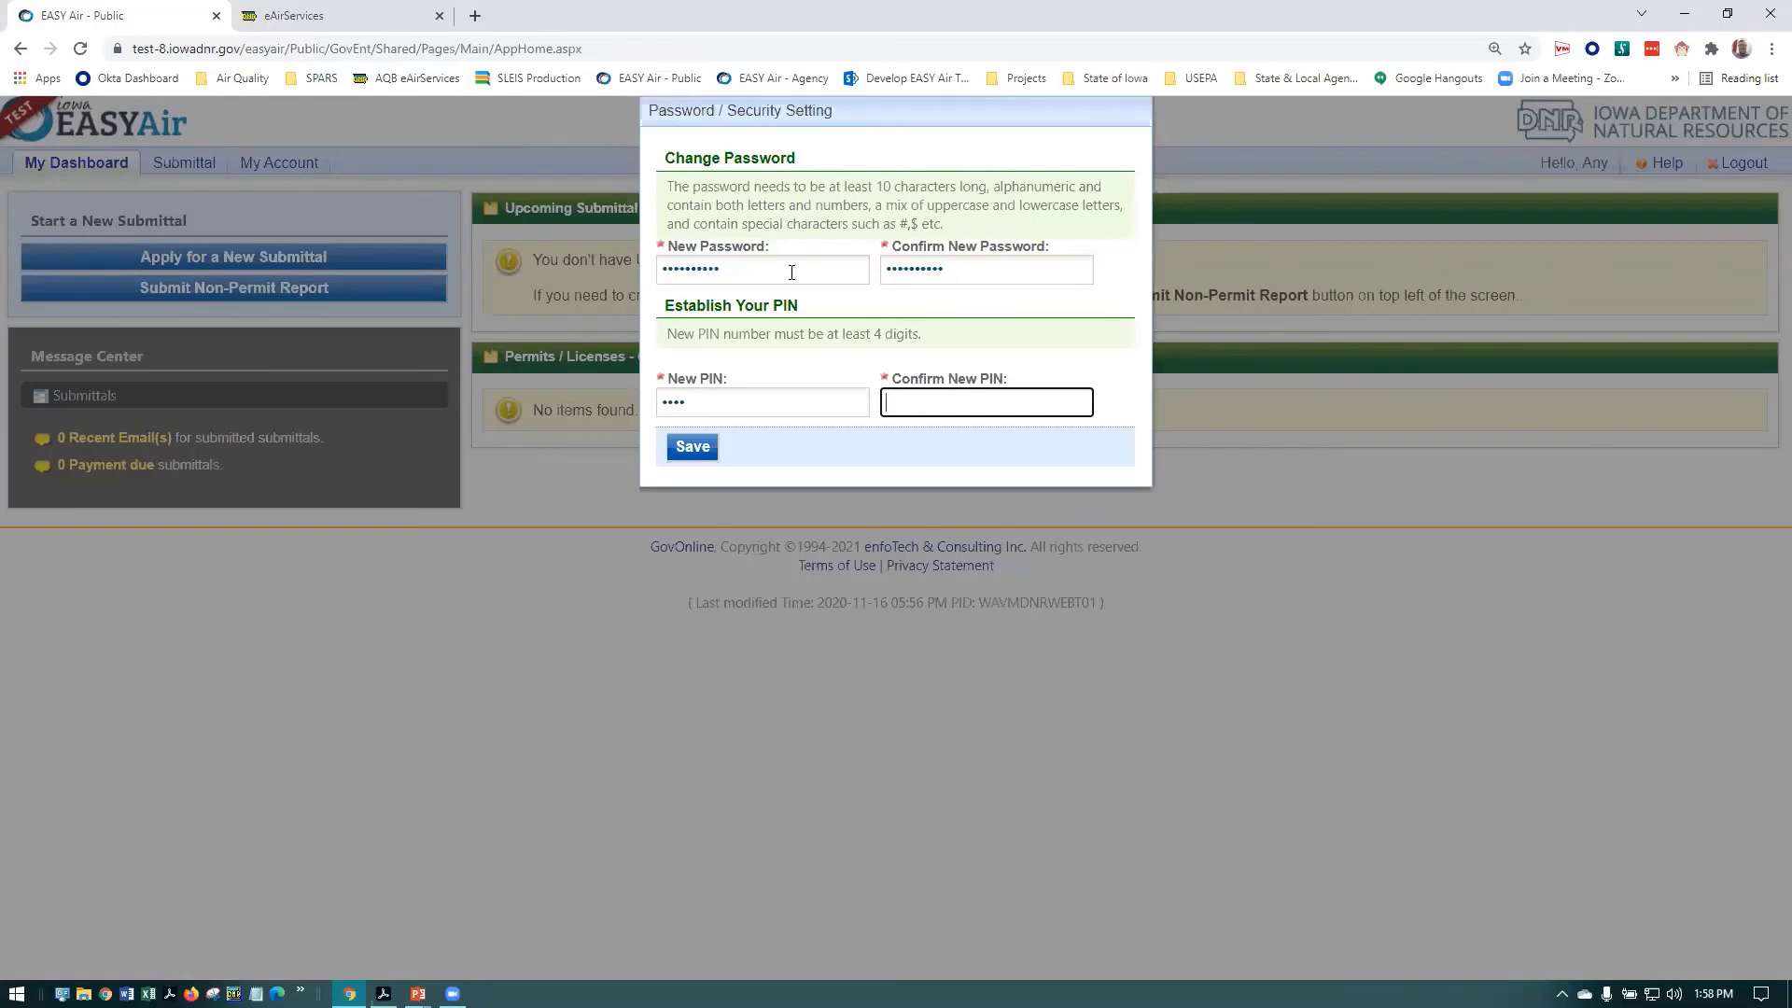
type("1234")
left_click(695, 449)
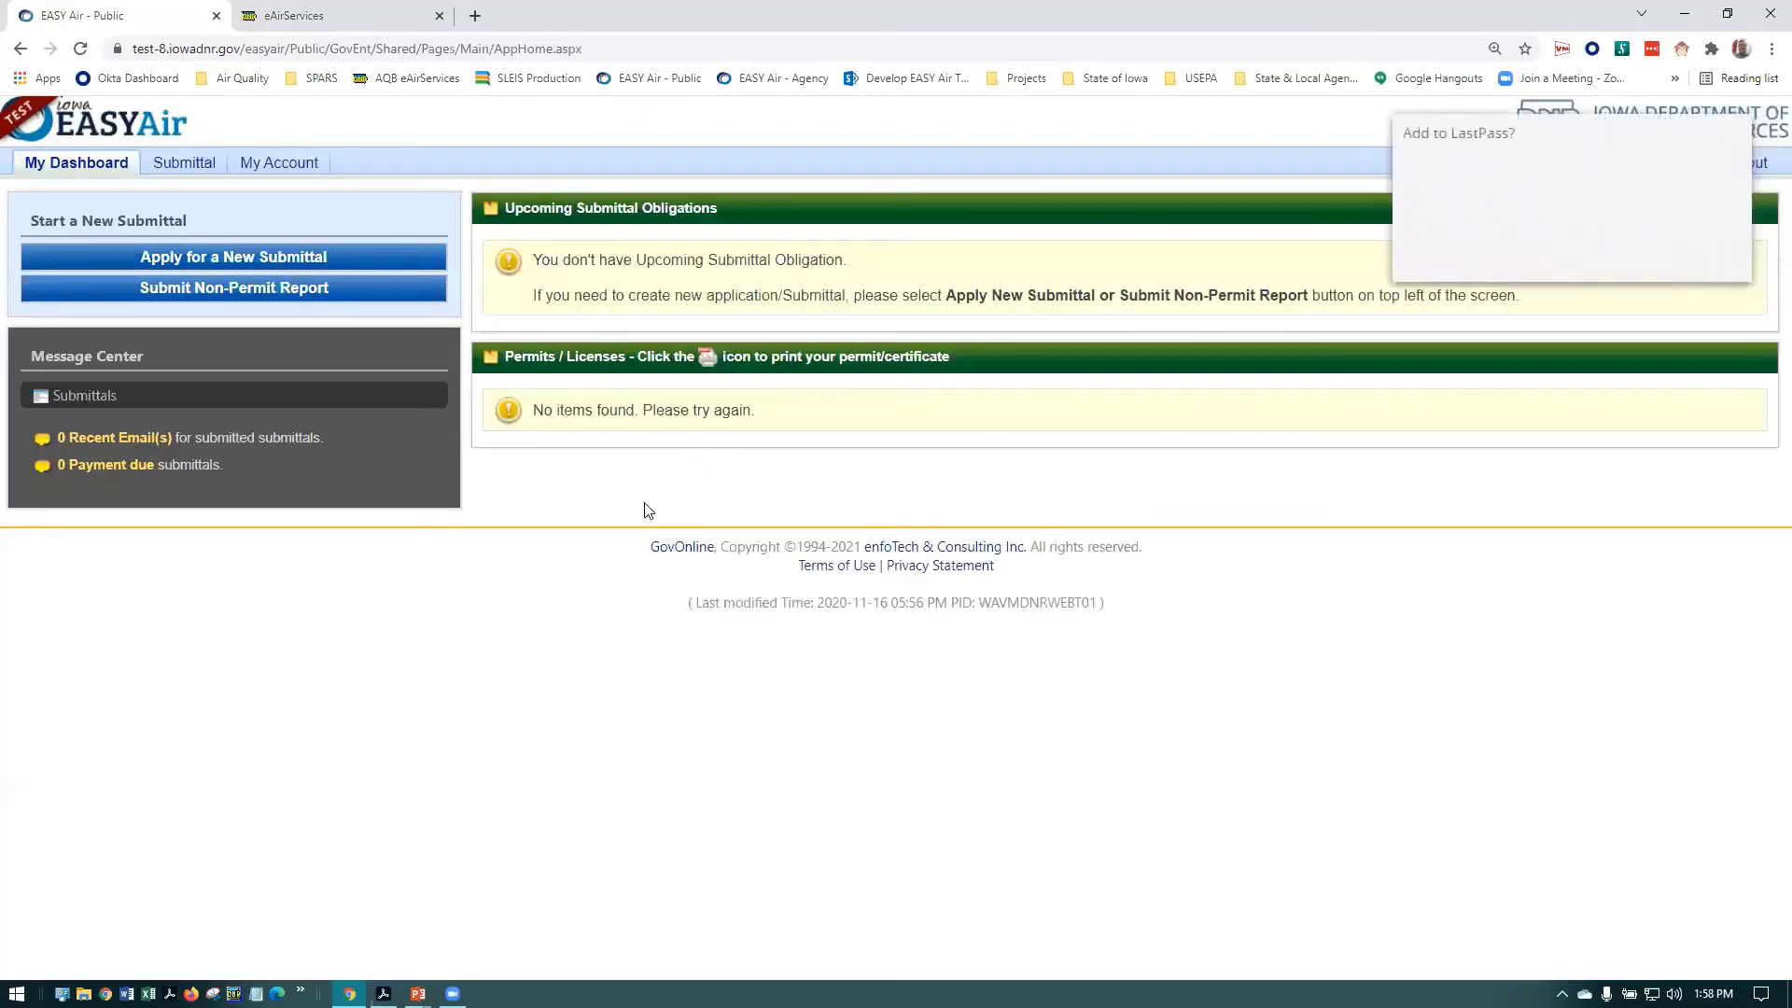
Dismiss the LastPass prompt, view the account's Basic Information, then return to My Dashboard
left_click(1607, 253)
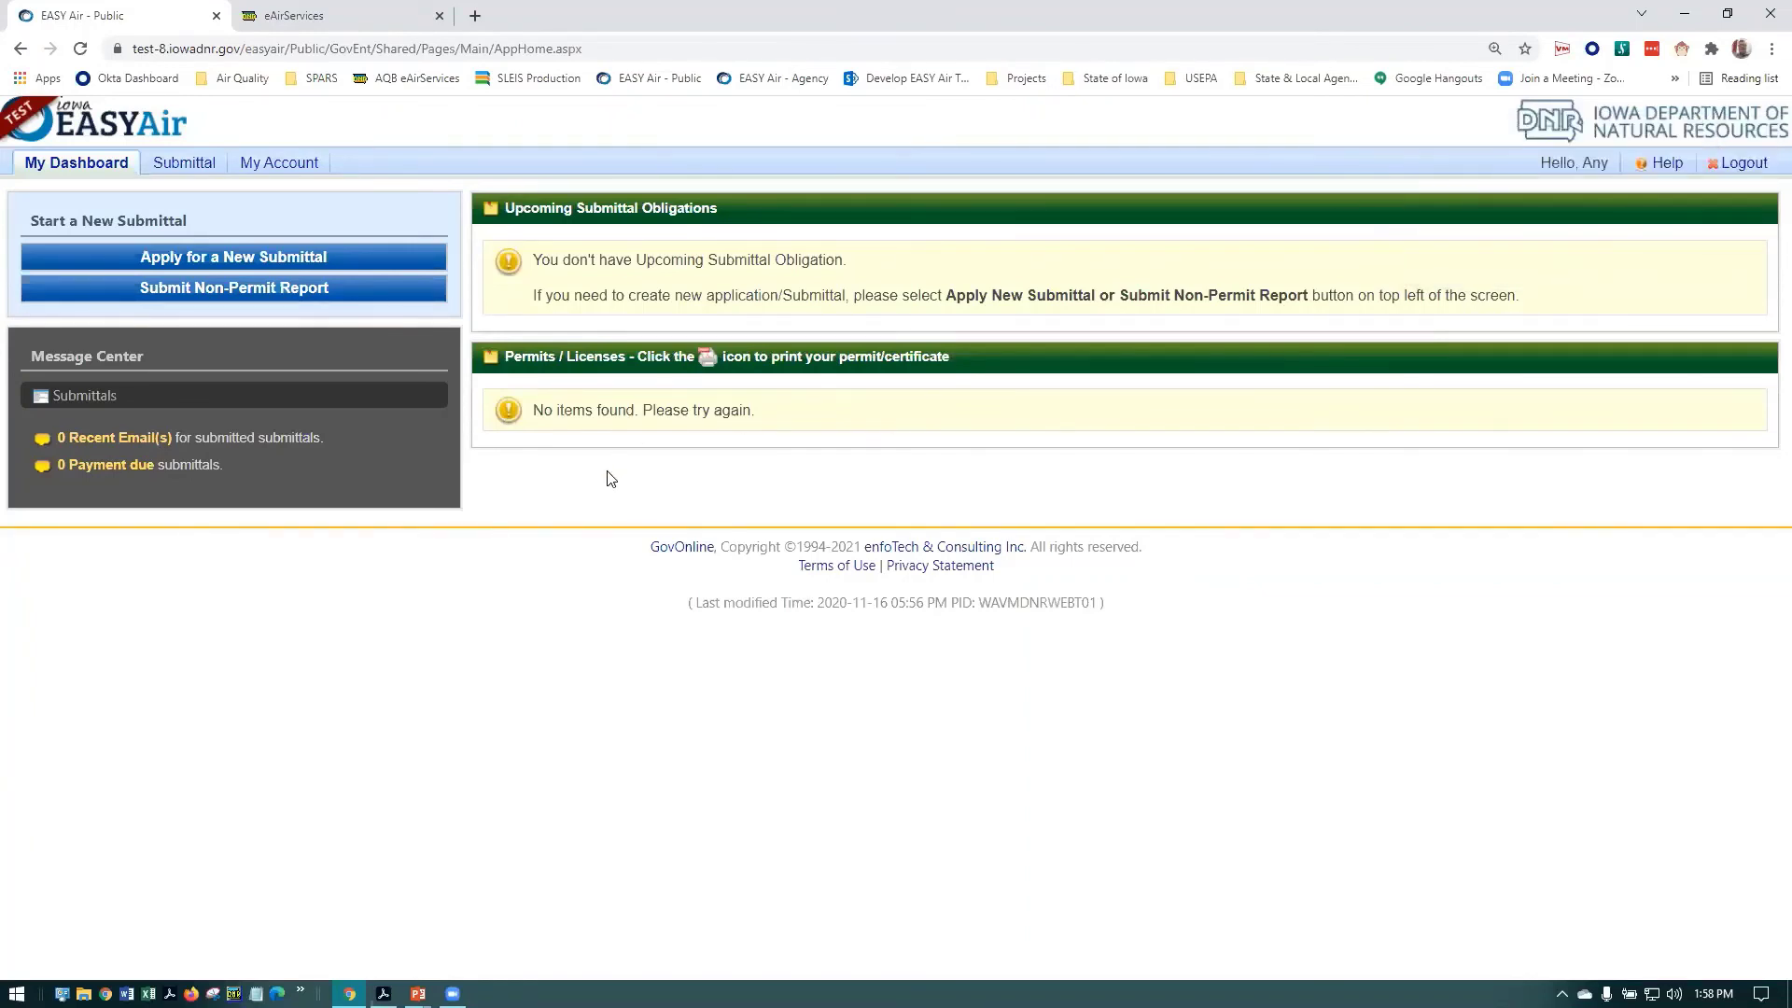
left_click(291, 165)
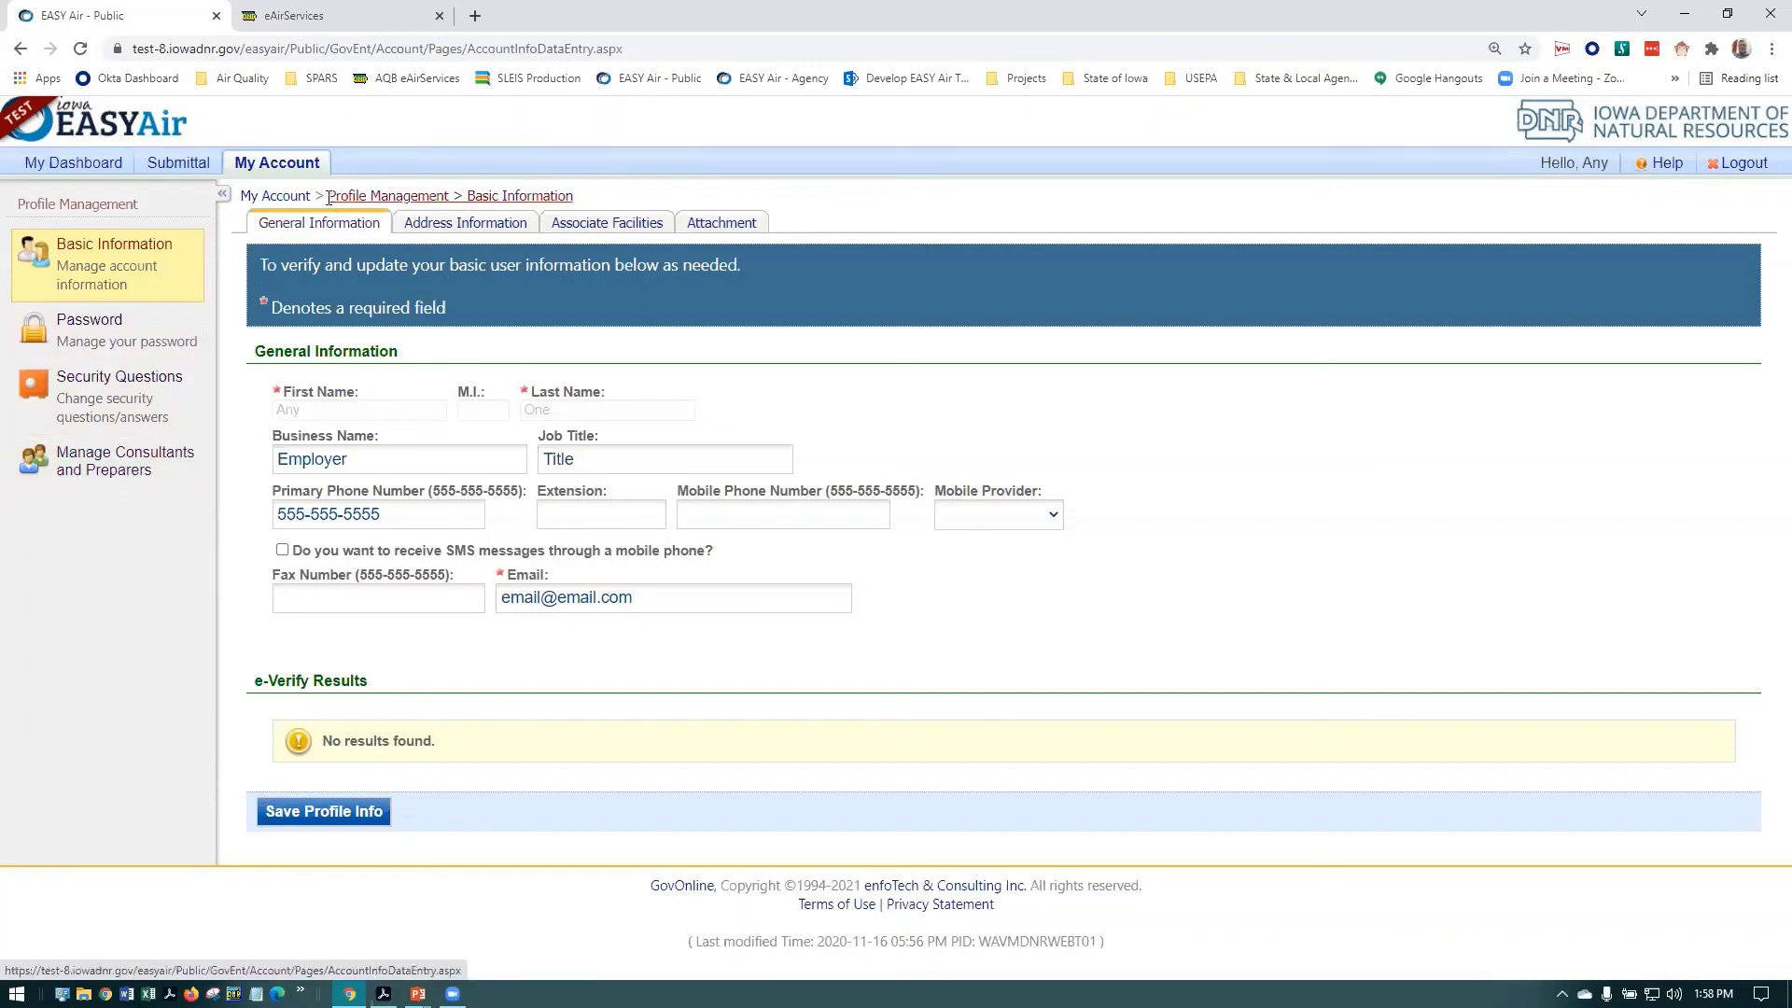
left_click(90, 166)
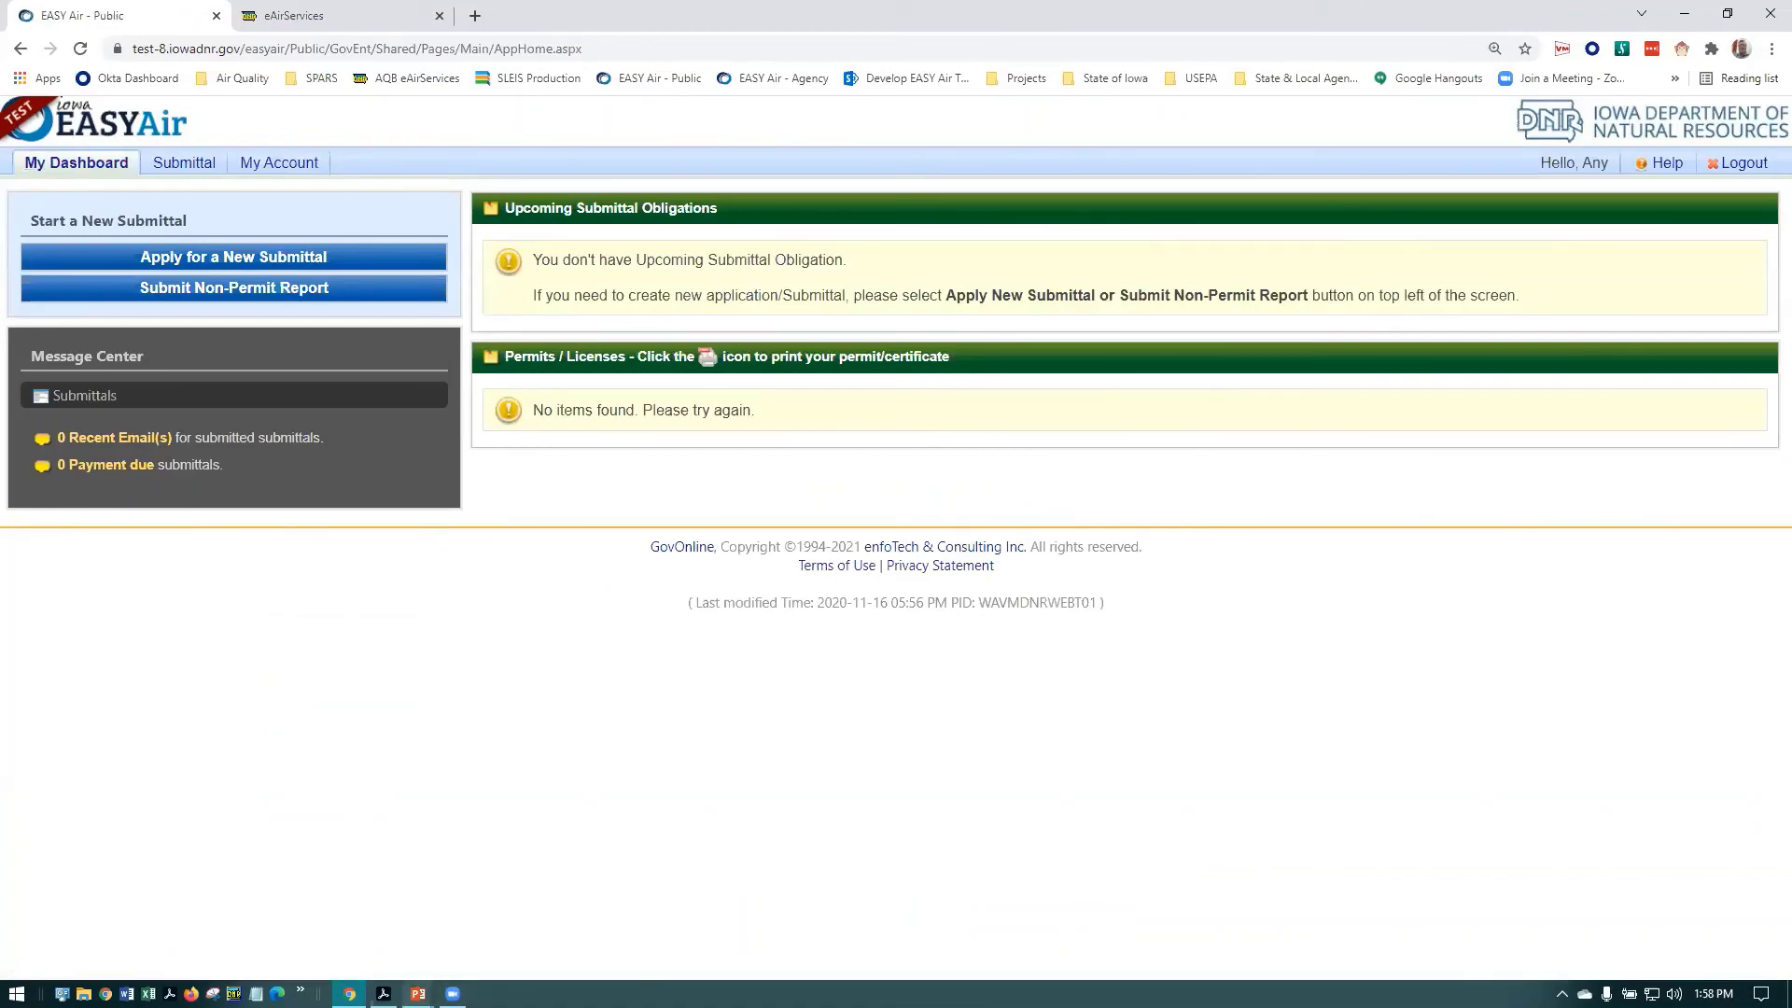
left_click(417, 993)
Resume the PowerPoint slide show full screen on the Training Webinar title slide
mouse_move(417, 992)
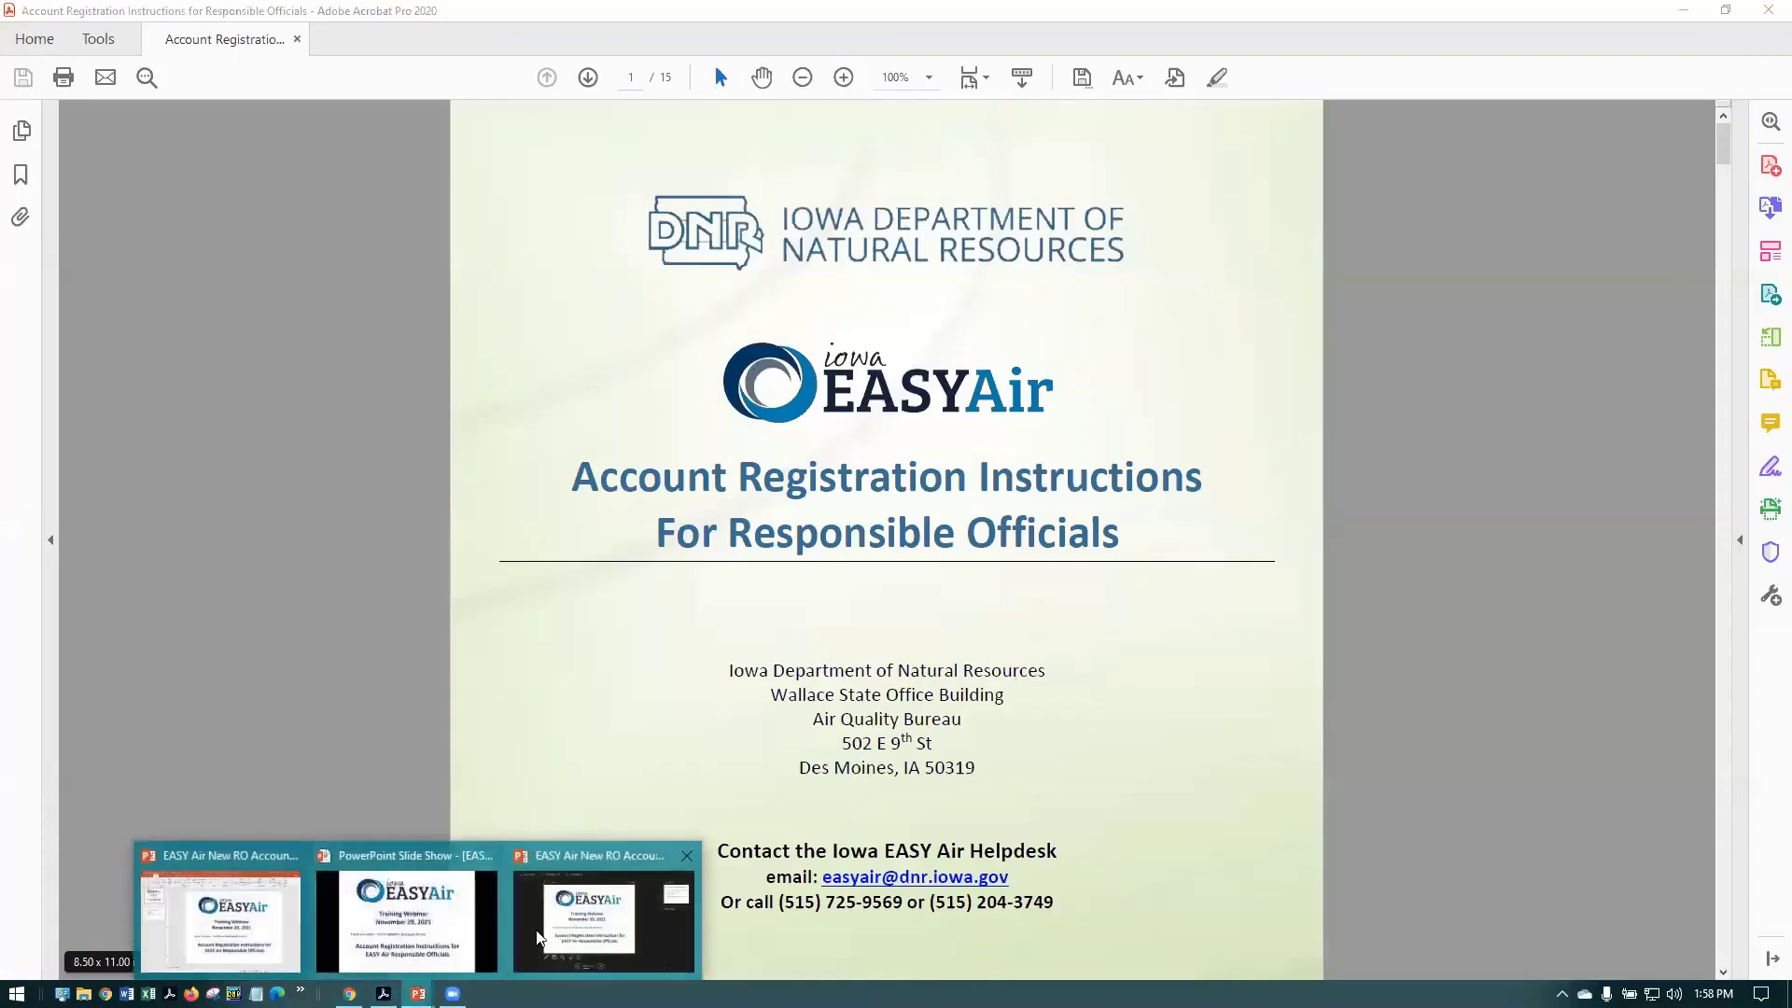
left_click(381, 933)
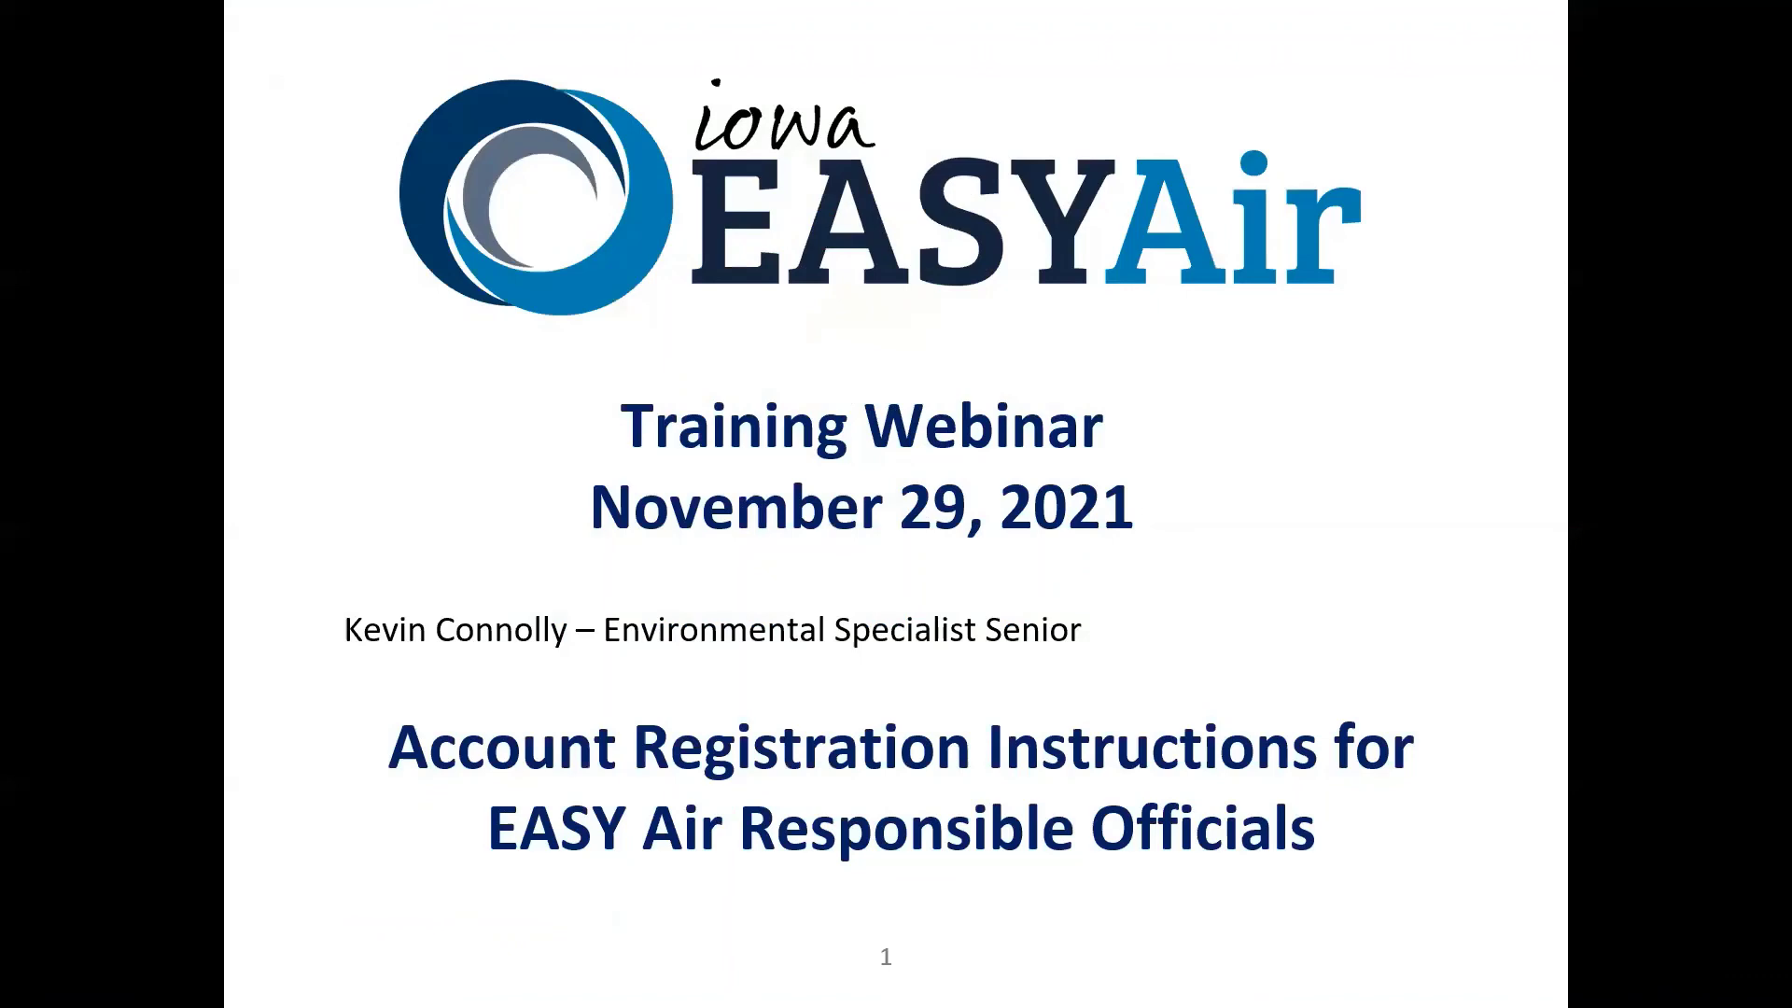